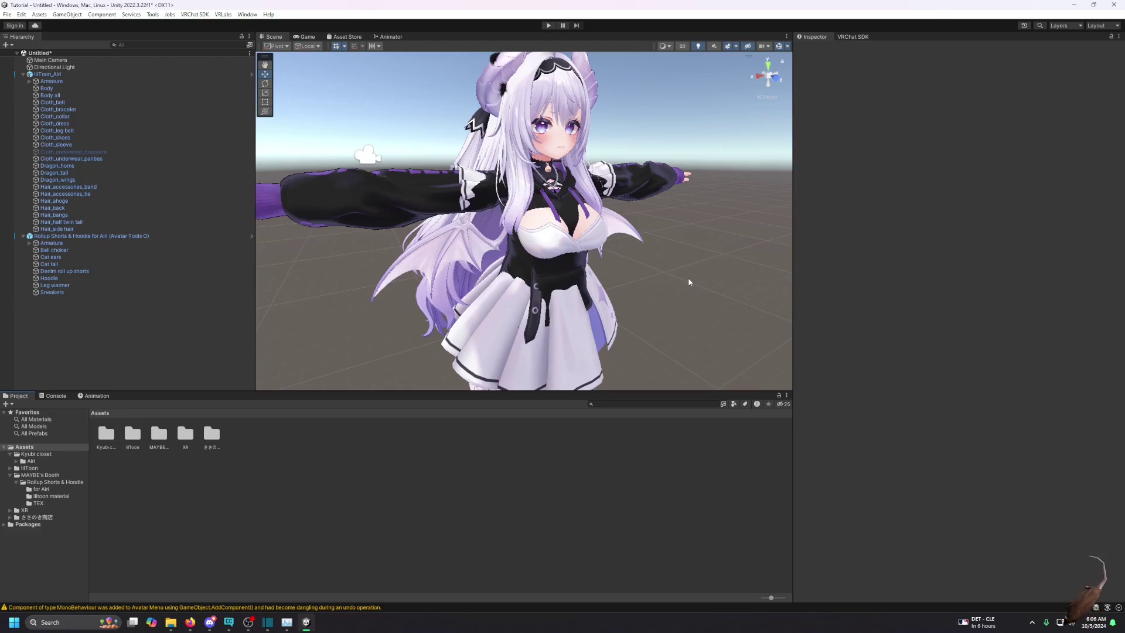
Step: Set the Hoodie mesh's Breasts_Big blend shape to 100
click(64, 278)
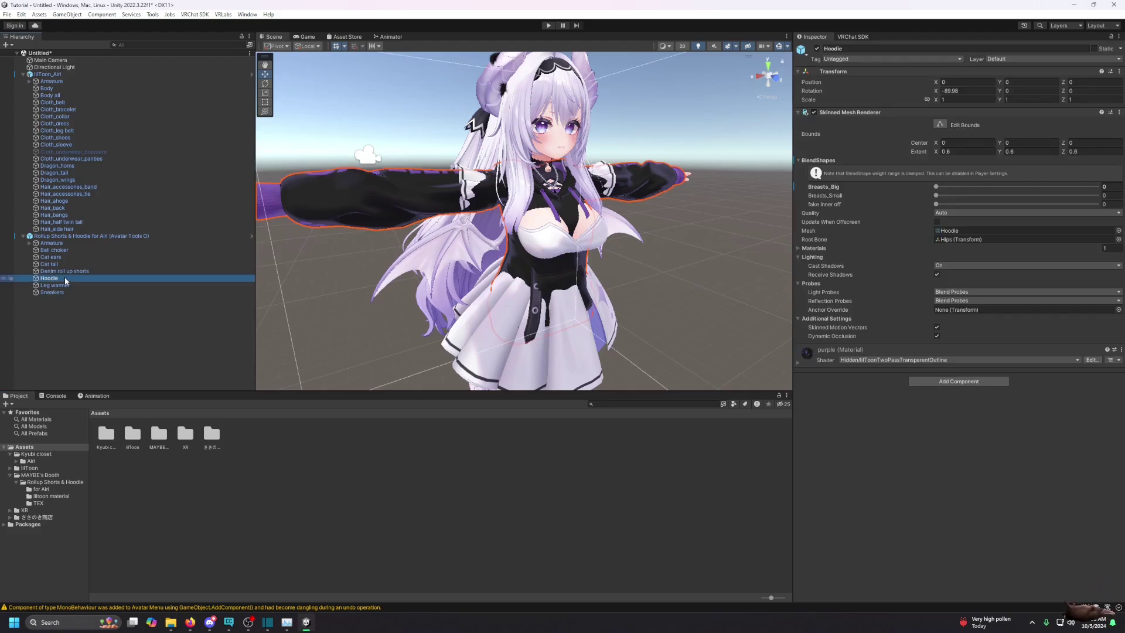
drag(935, 191, 1099, 186)
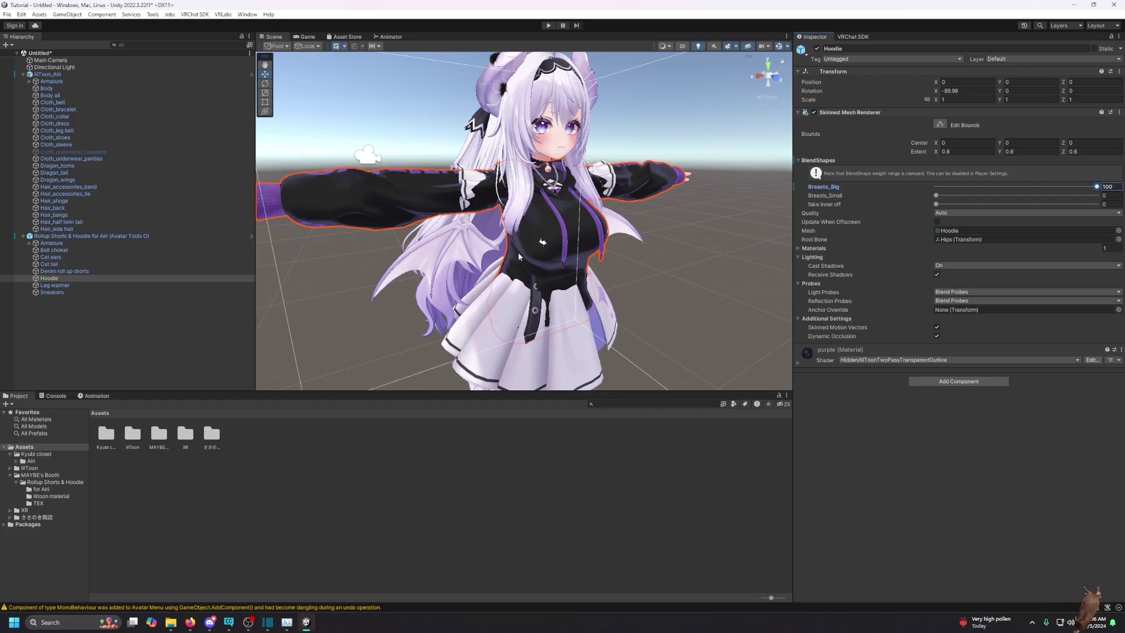
Step: Parent the Rollup Shorts & Hoodie outfit to the Airi avatar and run Modular Avatar's Setup Outfit on it
click(23, 236)
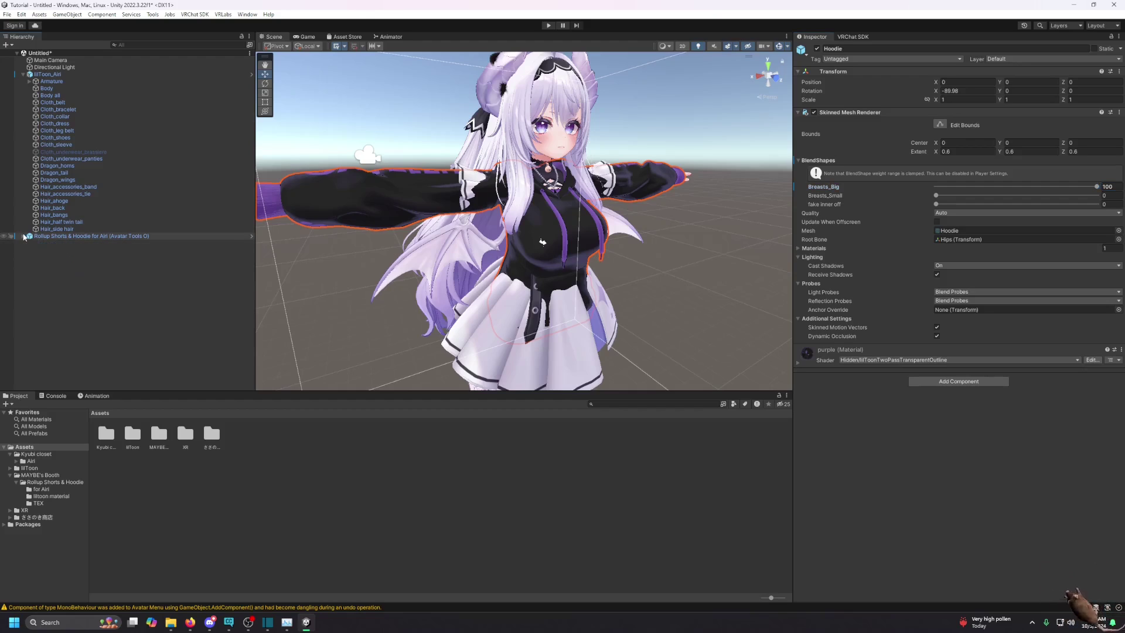
drag(27, 236, 47, 78)
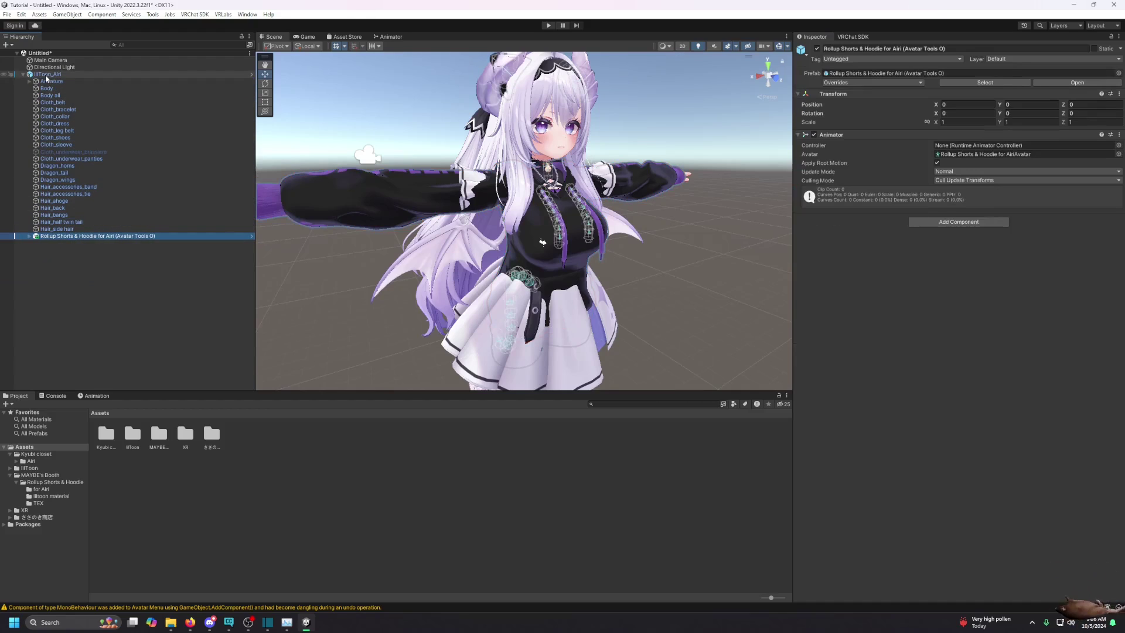
right_click(105, 236)
mouse_move(187, 380)
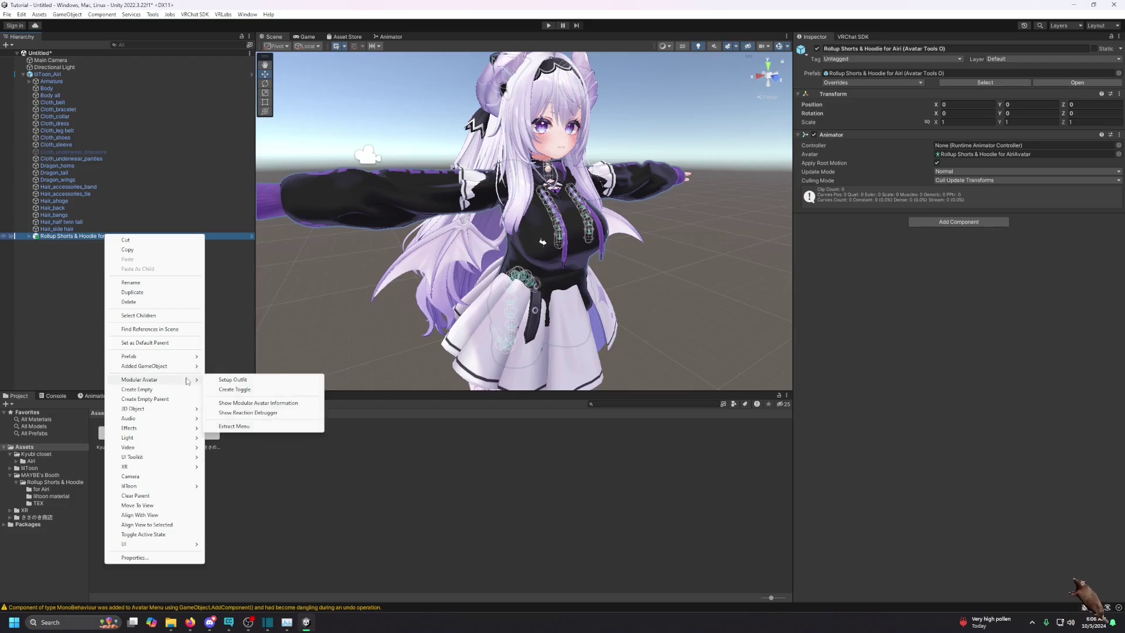
click(253, 380)
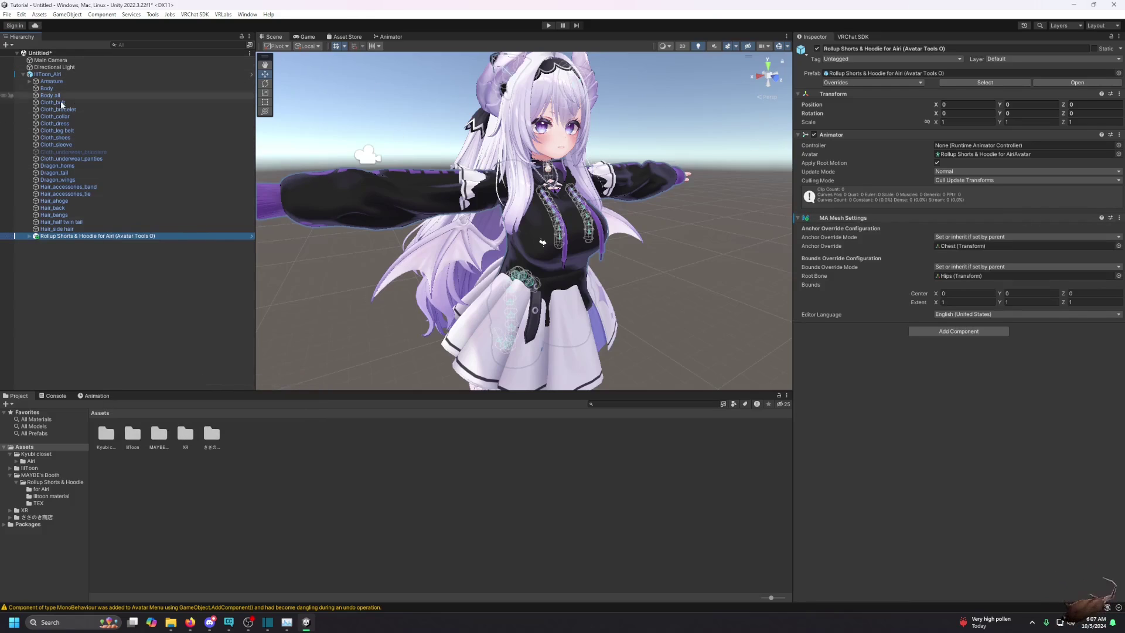
Step: Collapse the Airi avatar's hierarchy and add the Gesture Manager Emulator to the scene
click(22, 75)
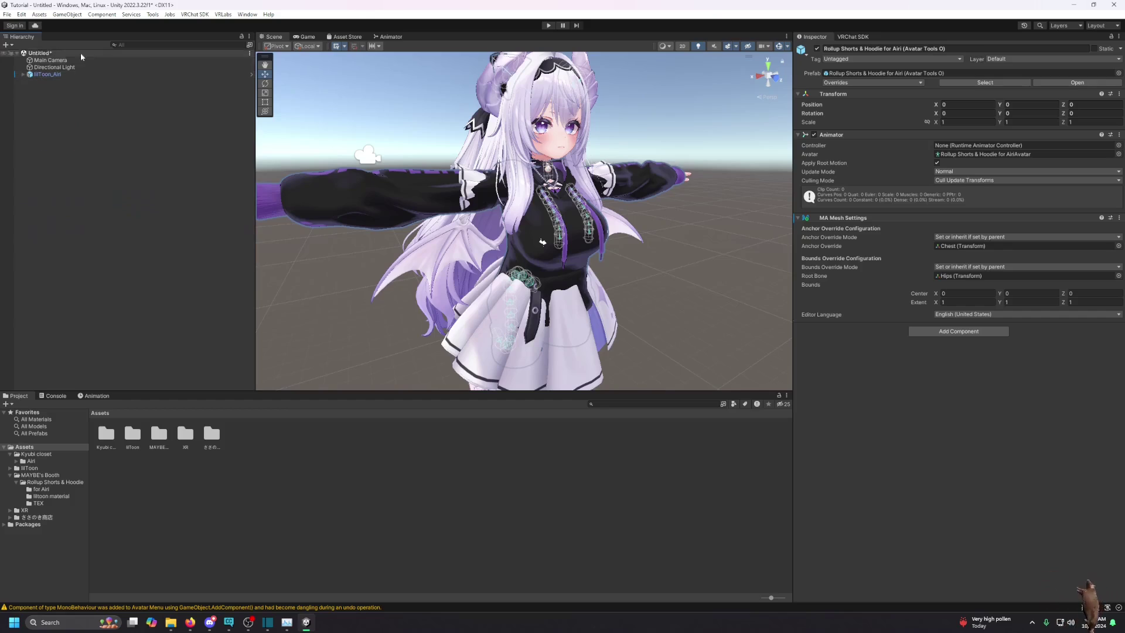
click(152, 14)
click(176, 25)
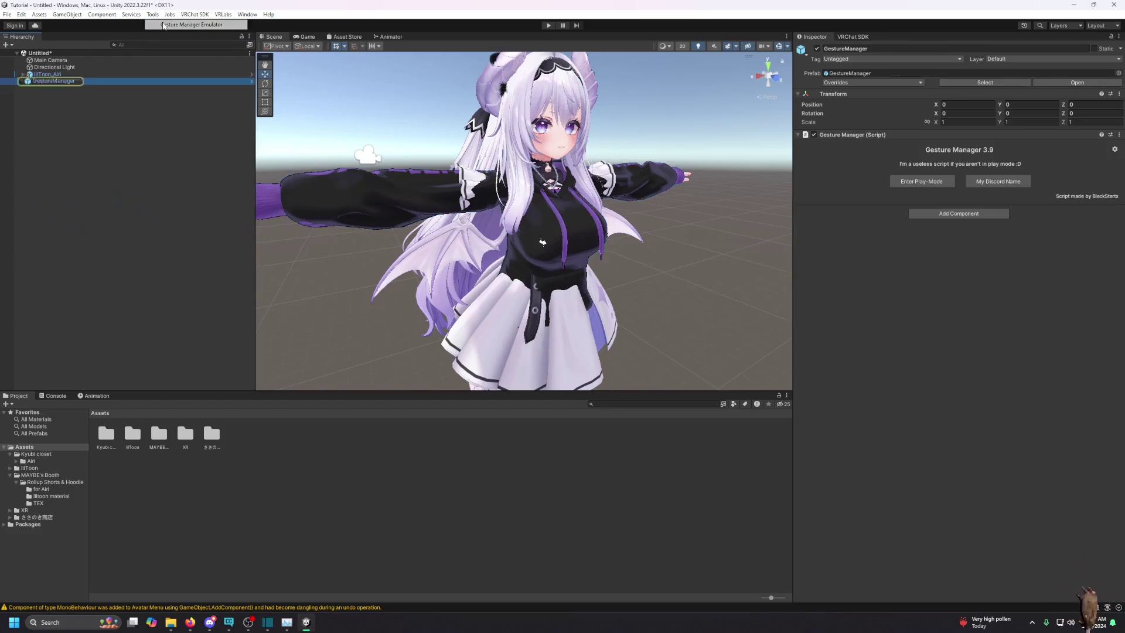
Step: Create an empty child object named Holder under the Airi avatar
click(46, 74)
click(23, 74)
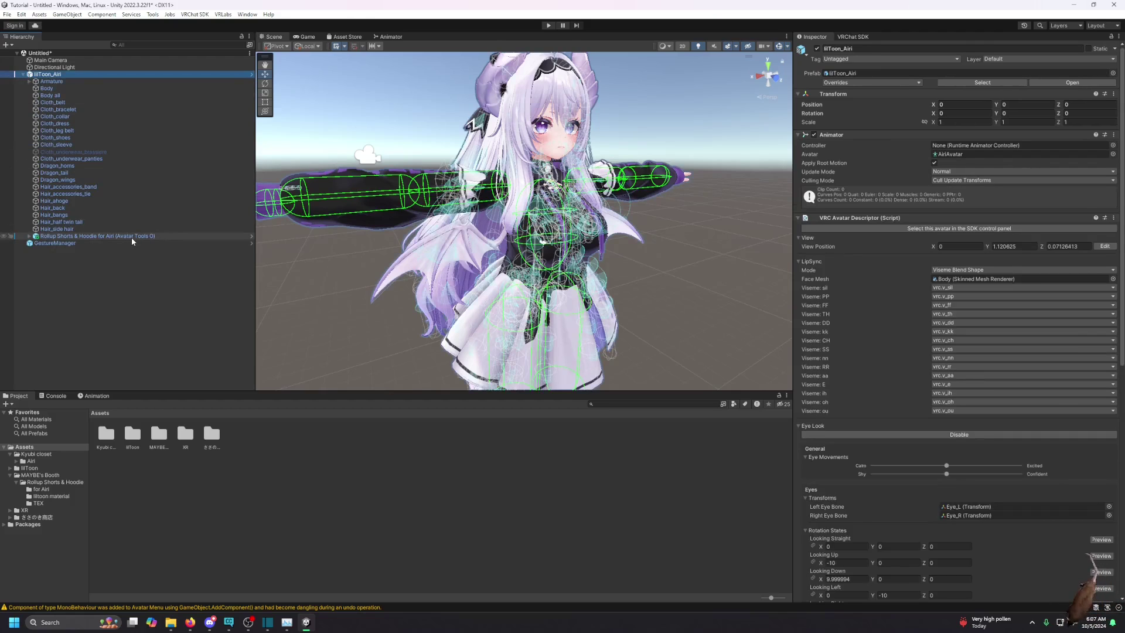
right_click(62, 75)
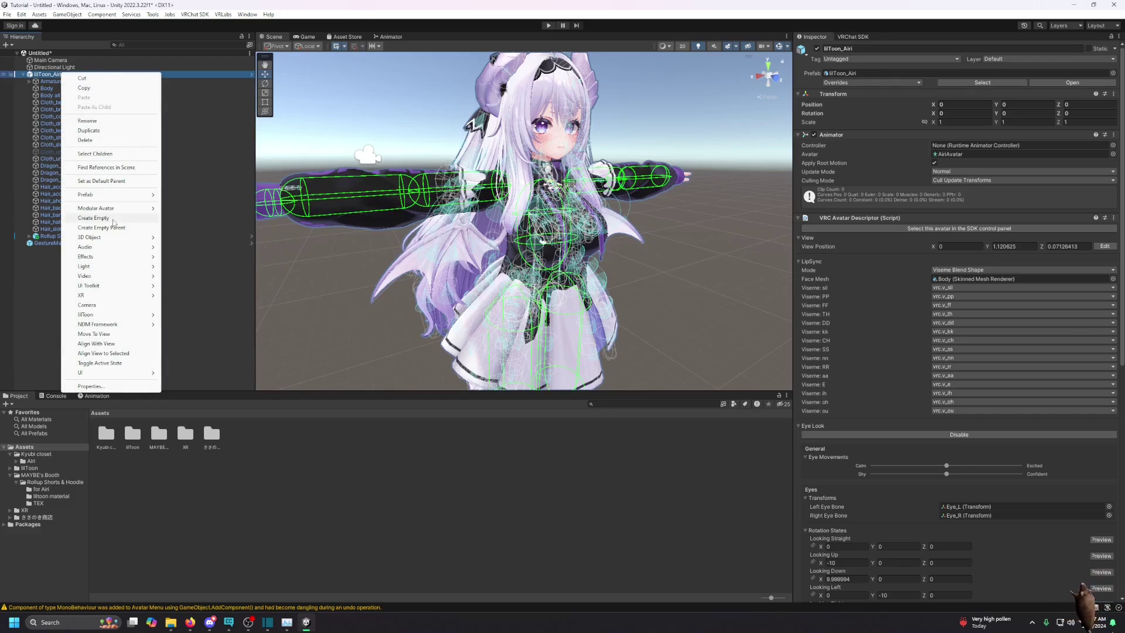
click(114, 219)
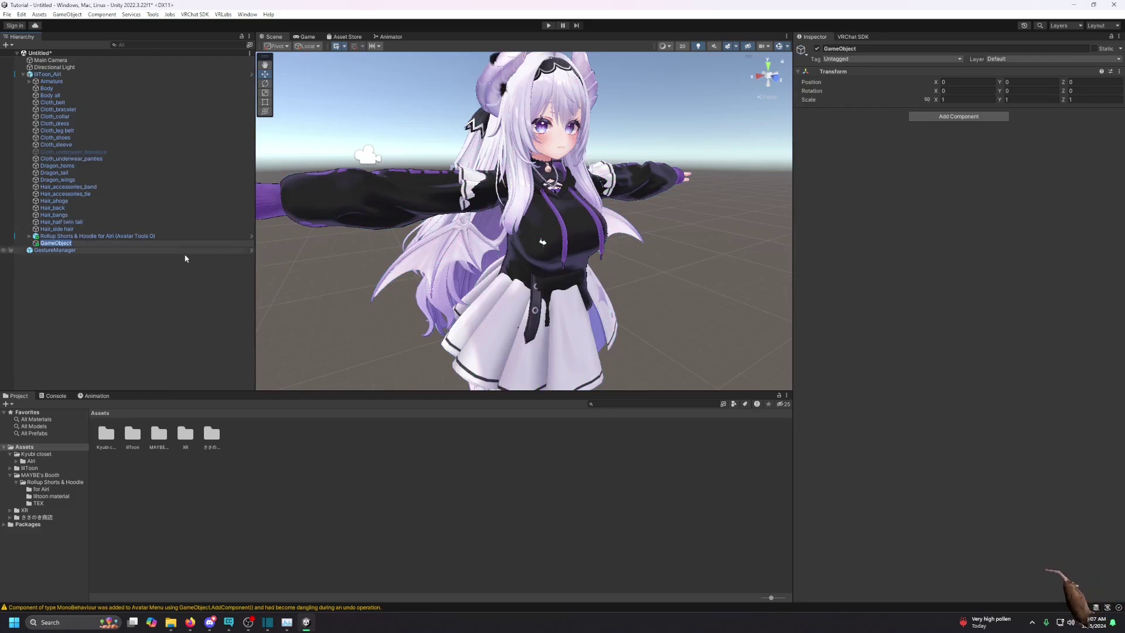
text(Holder)
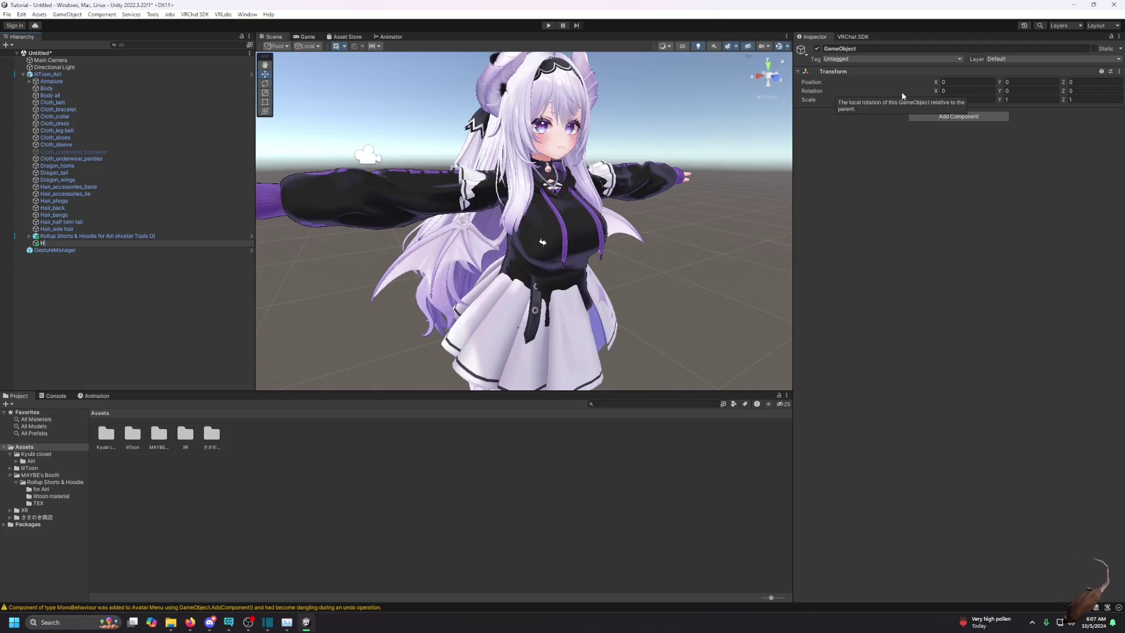
click(181, 308)
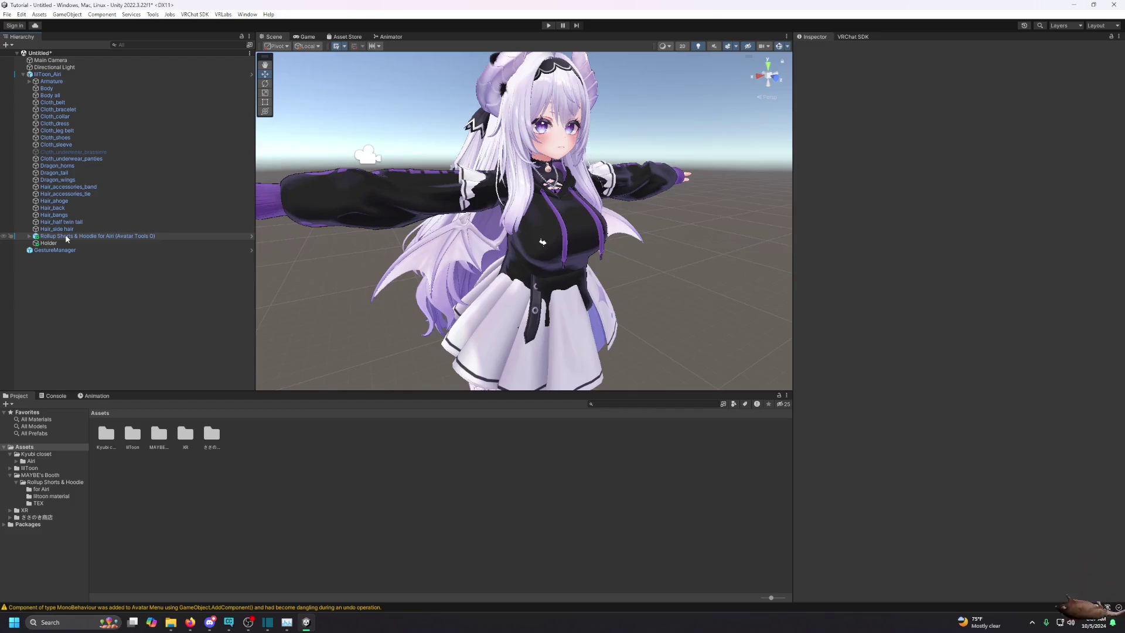
Step: Extract the Airi avatar's menu with Modular Avatar and move the Avatar Menu object above Holder
click(56, 75)
right_click(55, 76)
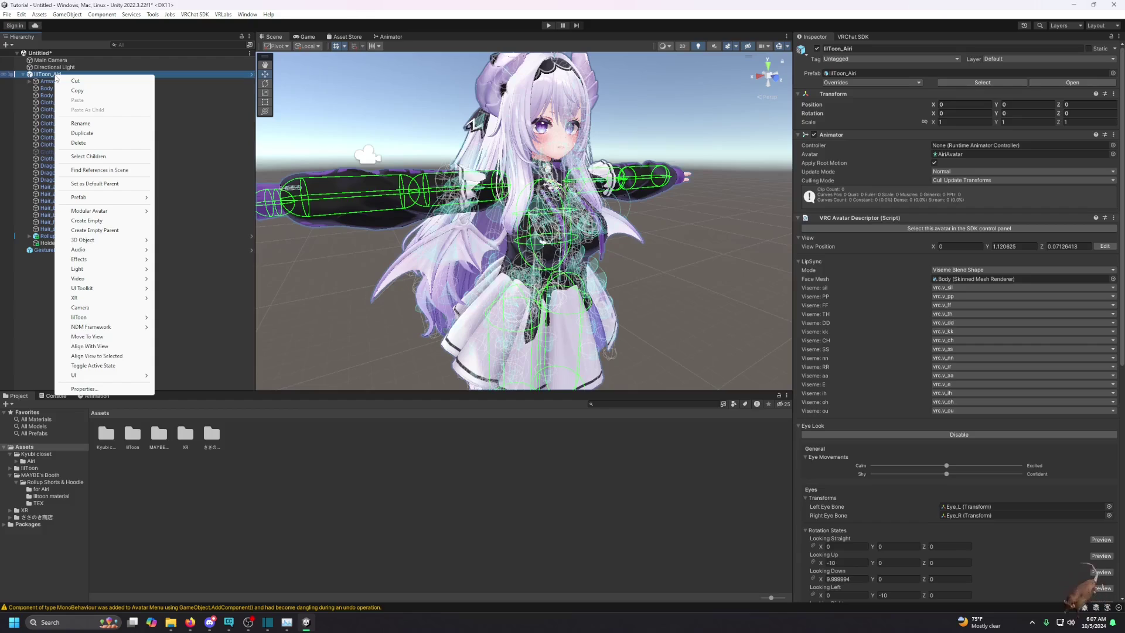
click(23, 74)
click(23, 75)
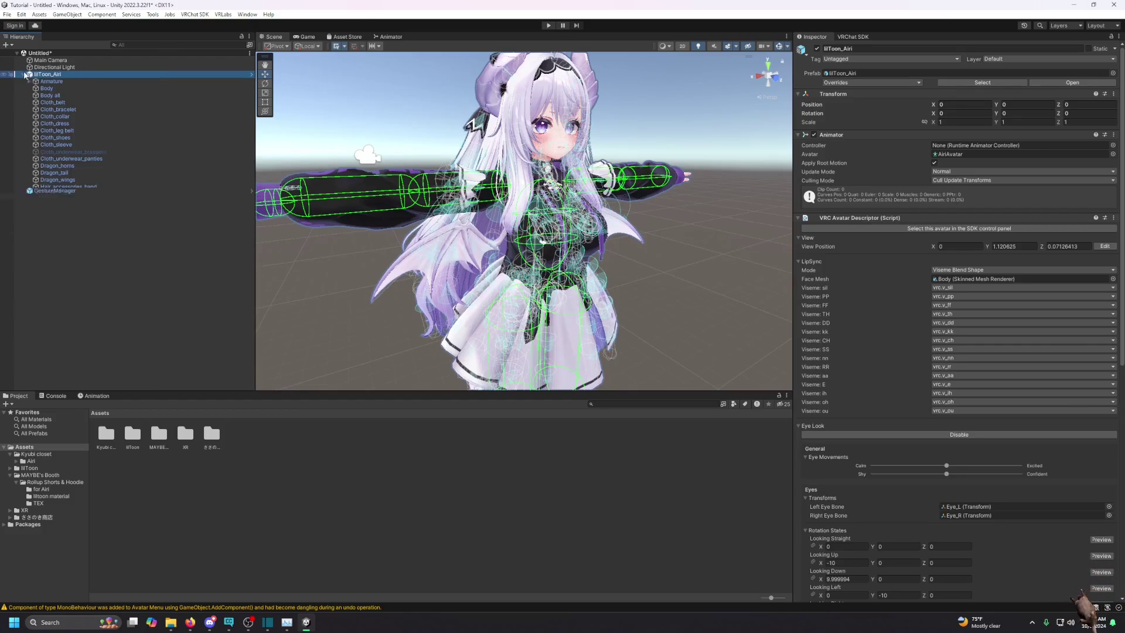
right_click(44, 75)
mouse_move(110, 212)
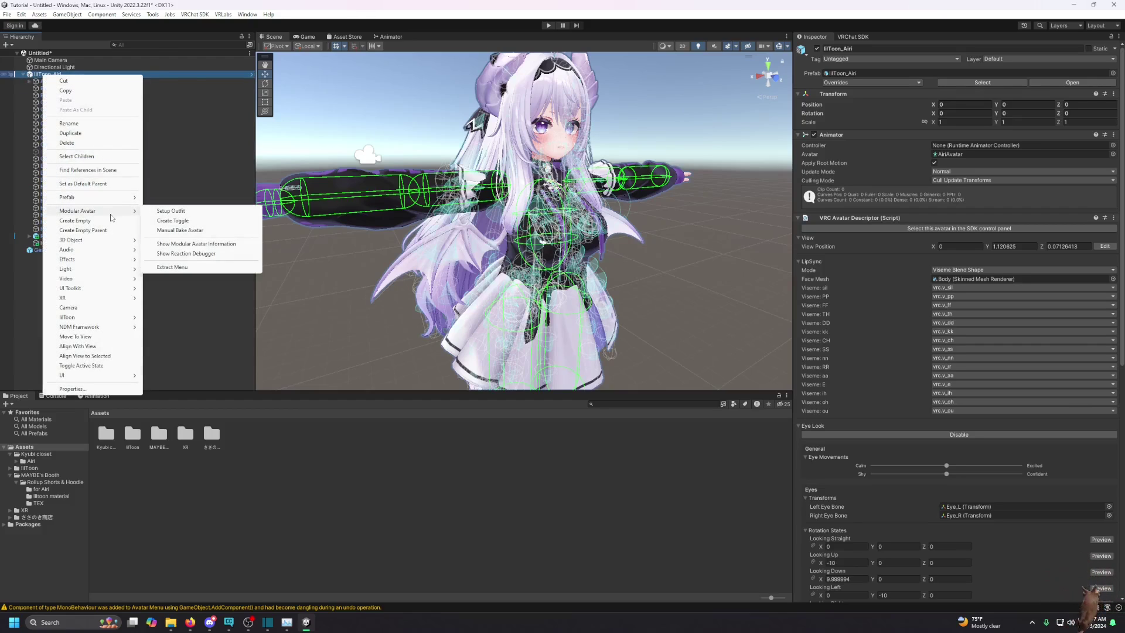
click(172, 267)
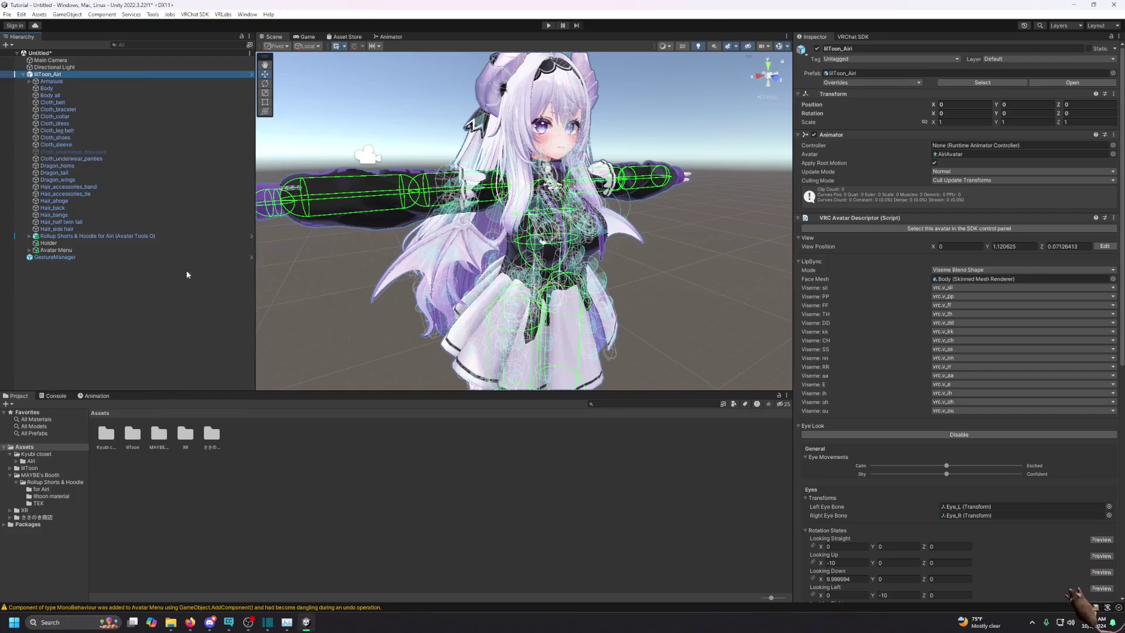
click(63, 250)
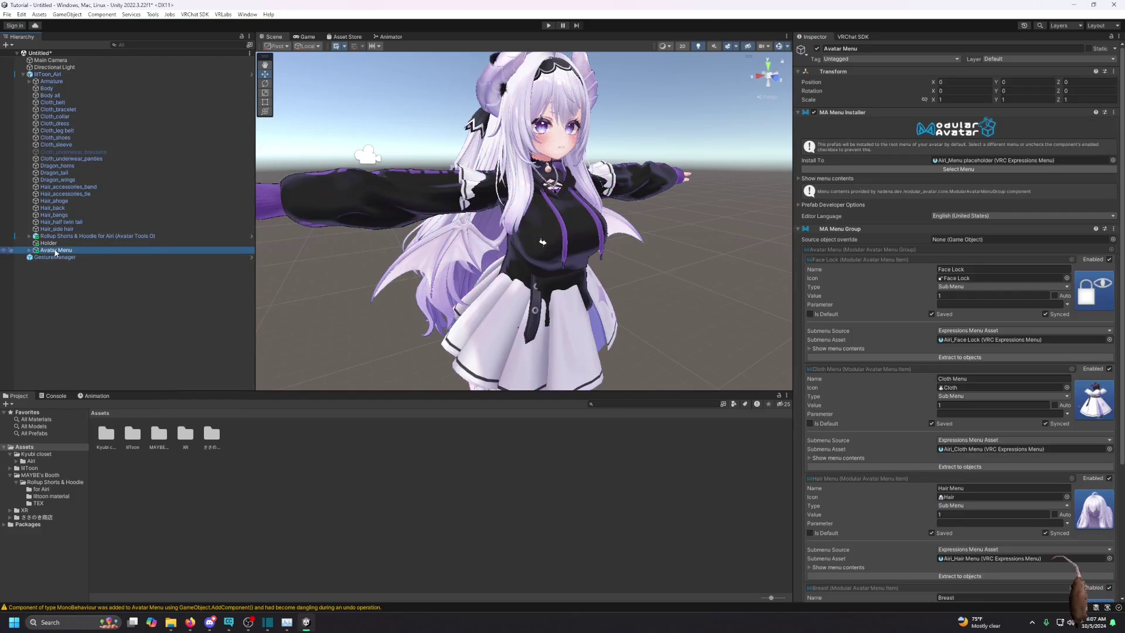
drag(67, 247, 33, 245)
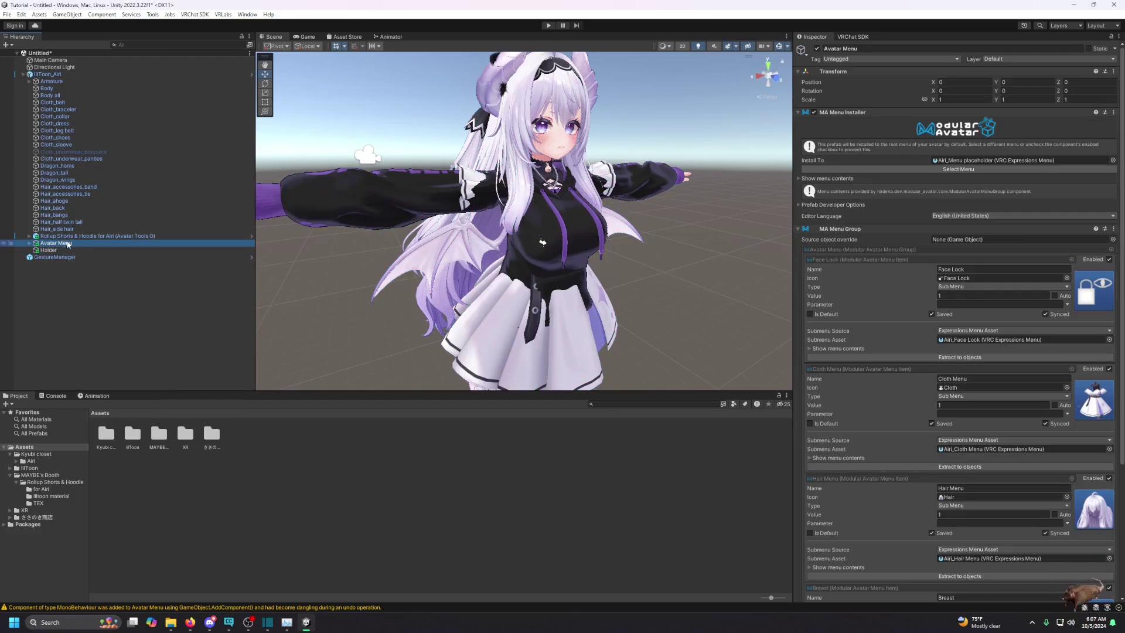
Step: Examine the Avatar Menu and its Face Lock, Cloth Menu, Hair Menu, Breast and Index entries
click(29, 243)
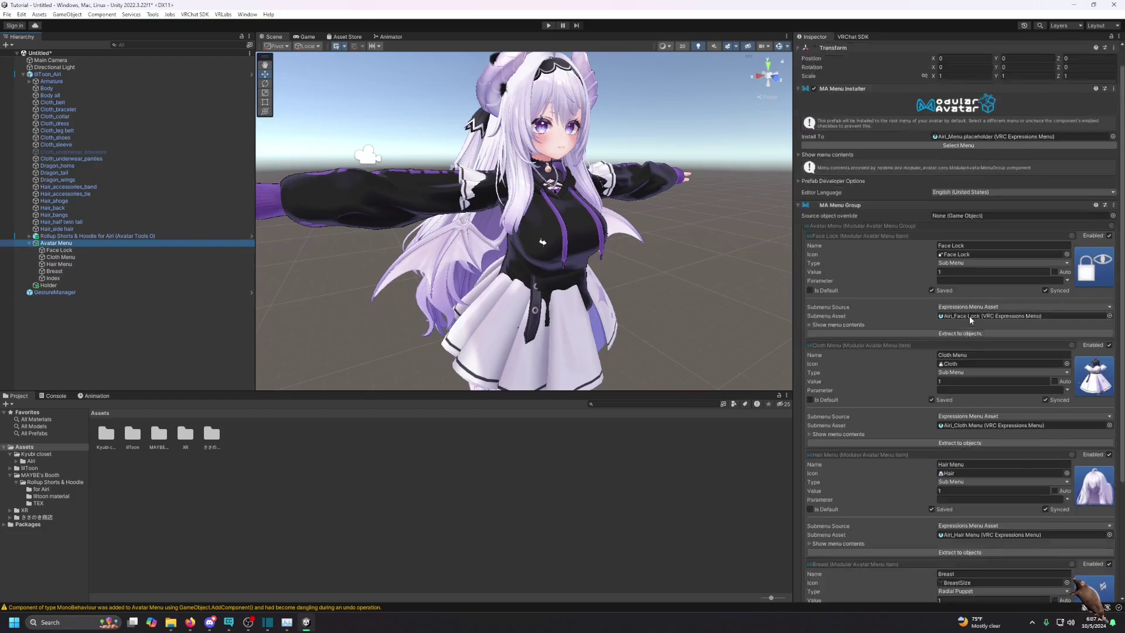
scroll(969, 315, down, 5)
click(76, 250)
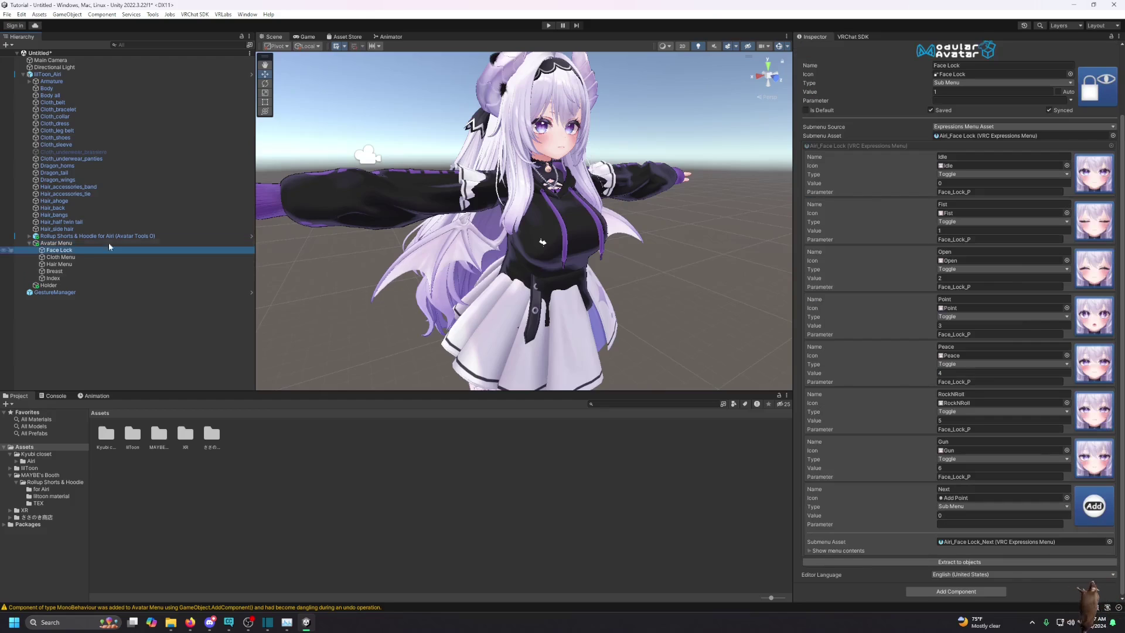
key(Down)
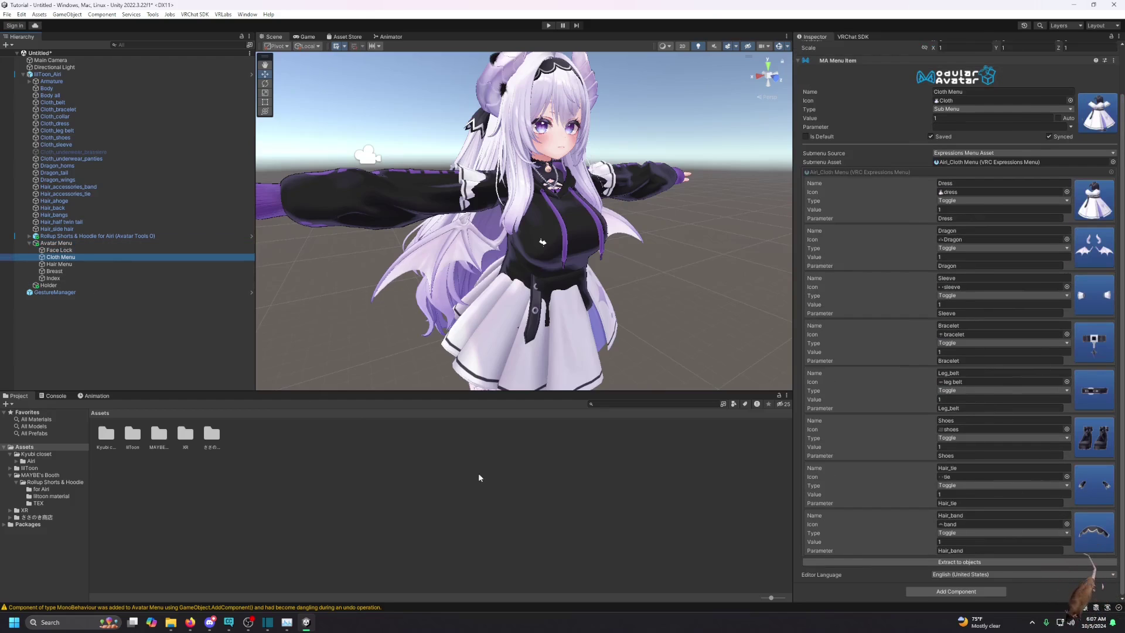
click(64, 264)
click(54, 271)
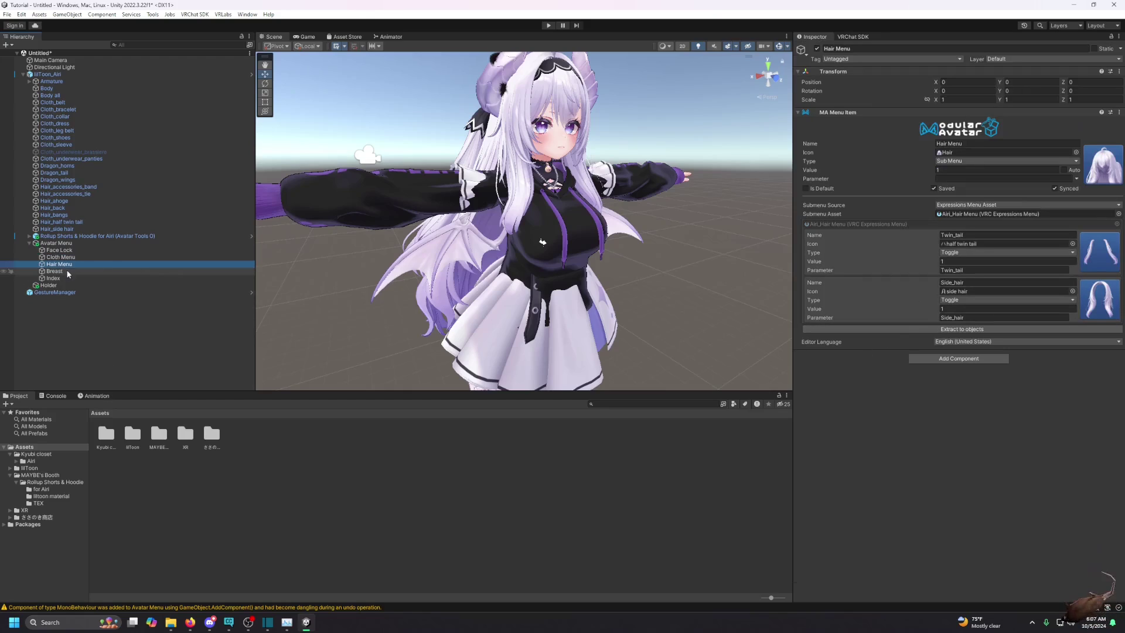
click(54, 279)
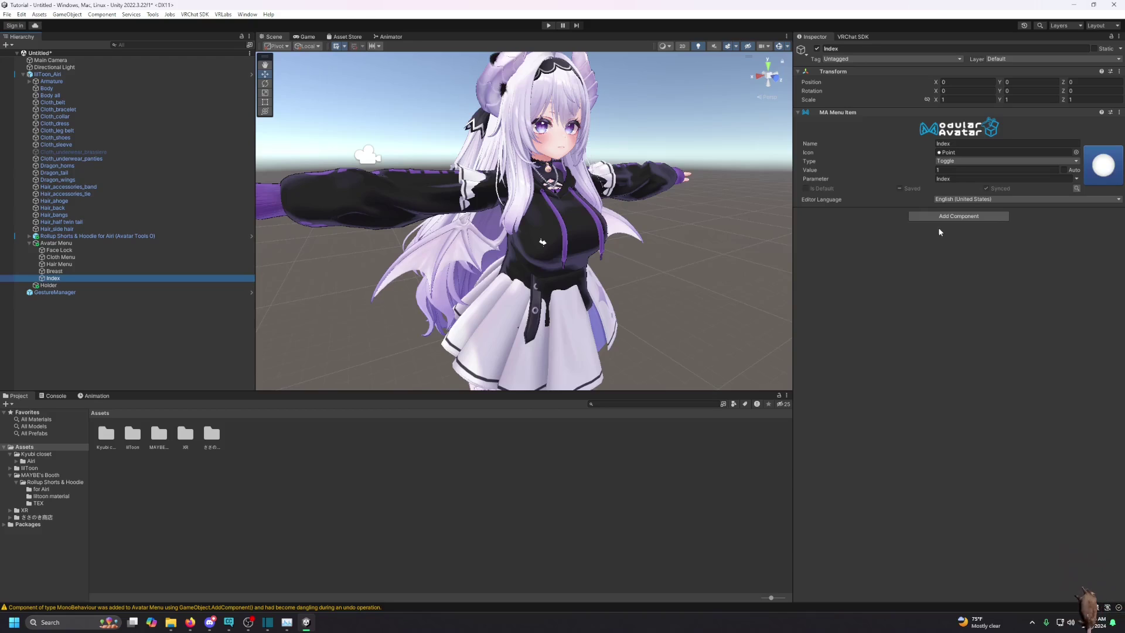
click(60, 244)
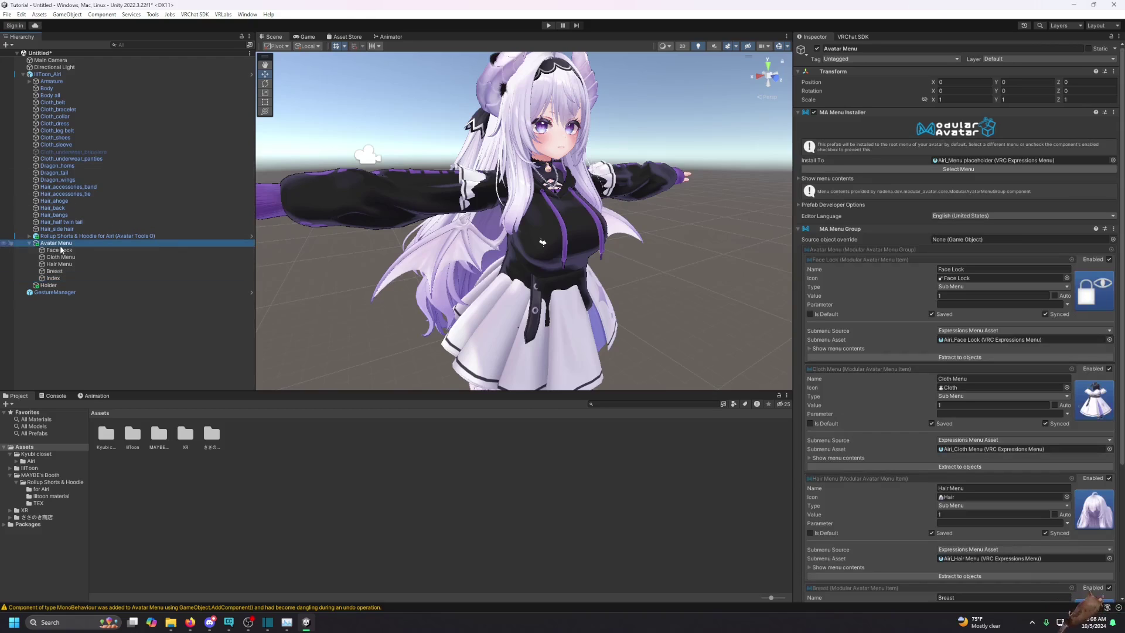
scroll(835, 301, down, 5)
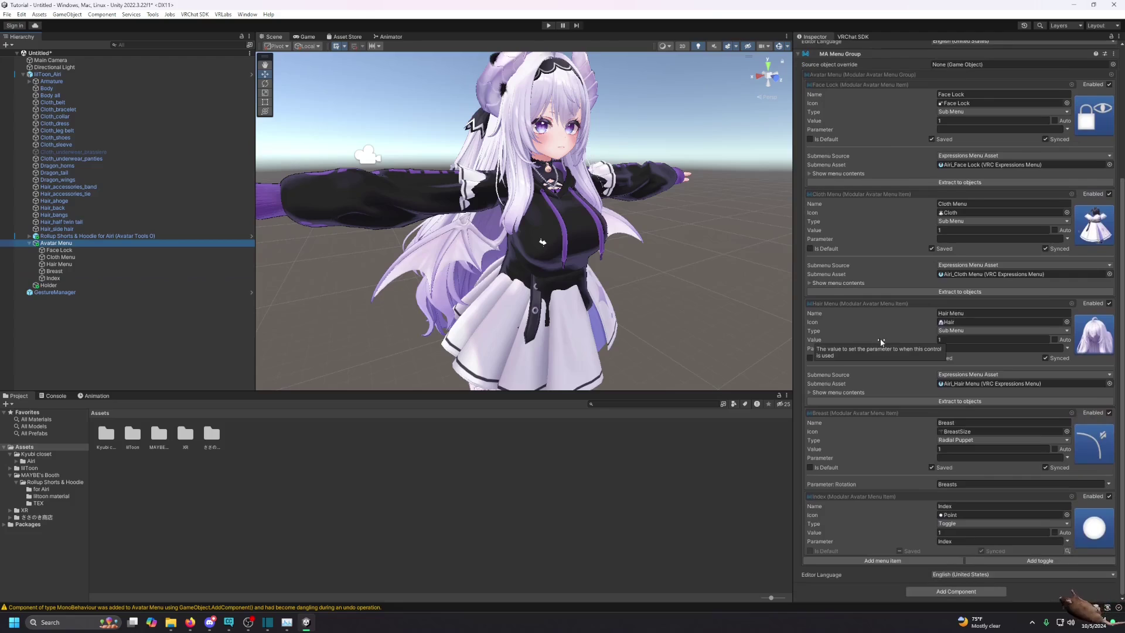
Step: Extract the Cloth Menu's entries to objects and expand Cloth Menu in the hierarchy
click(68, 260)
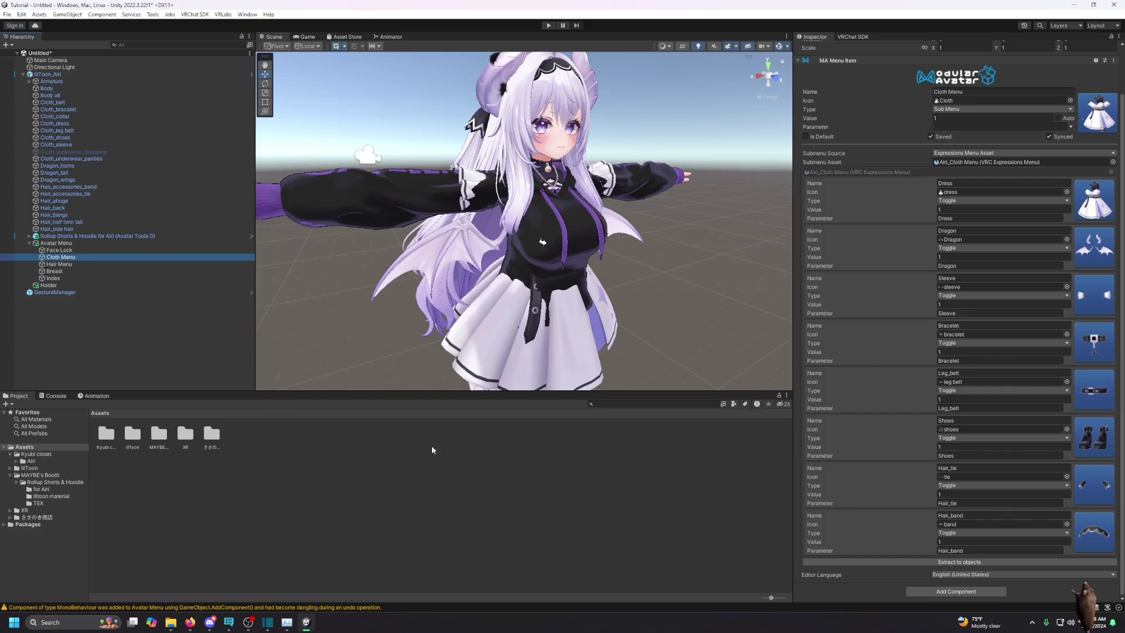
click(69, 243)
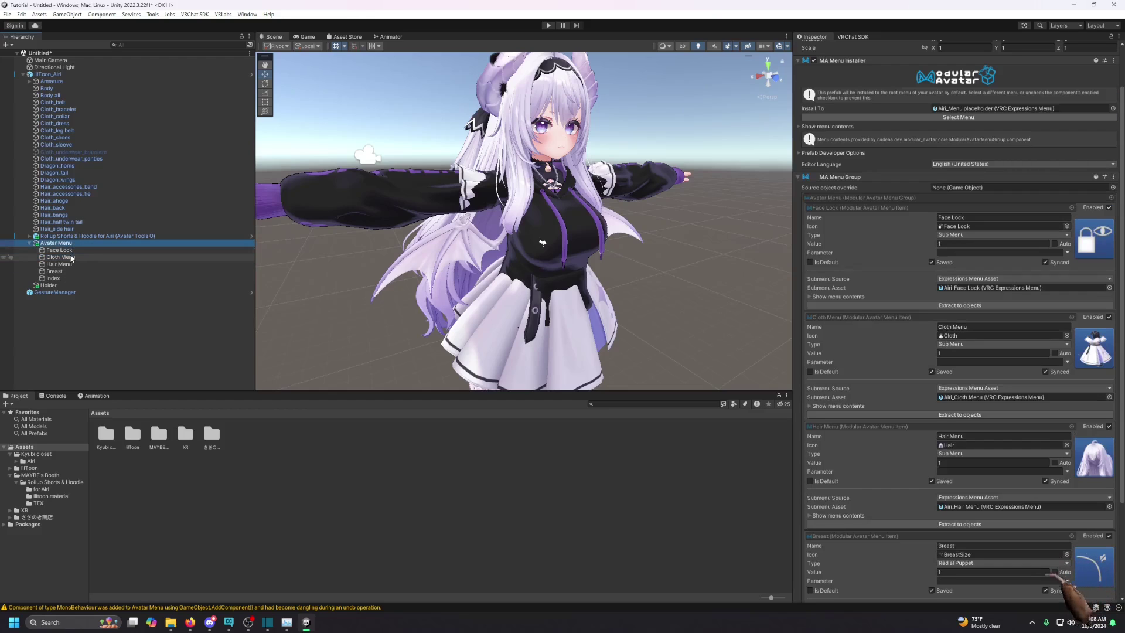
click(71, 258)
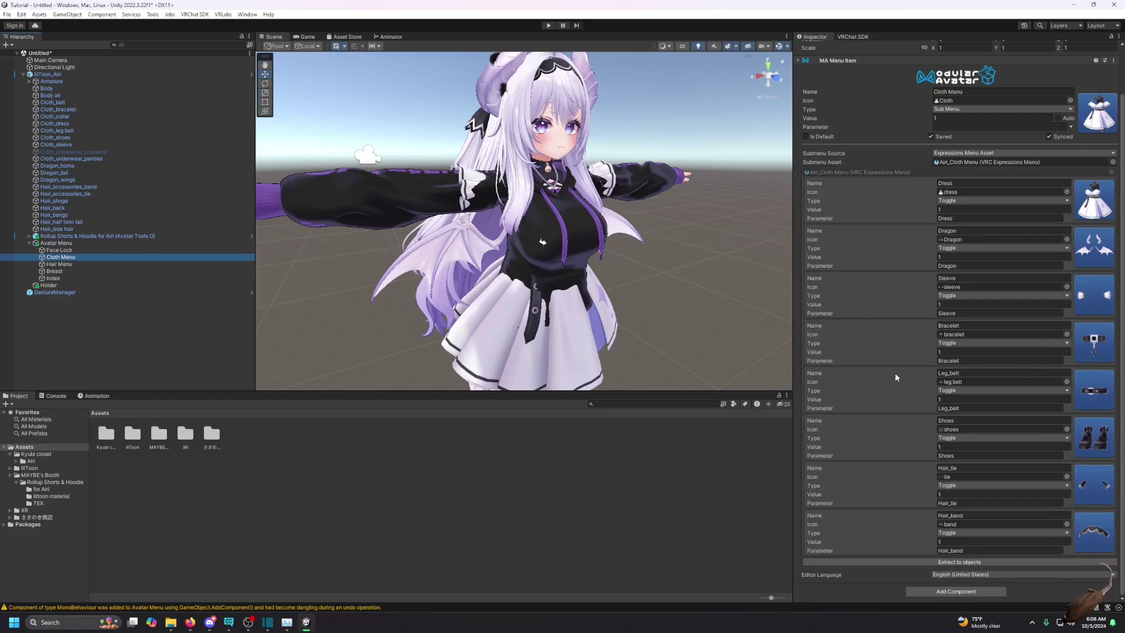
click(921, 561)
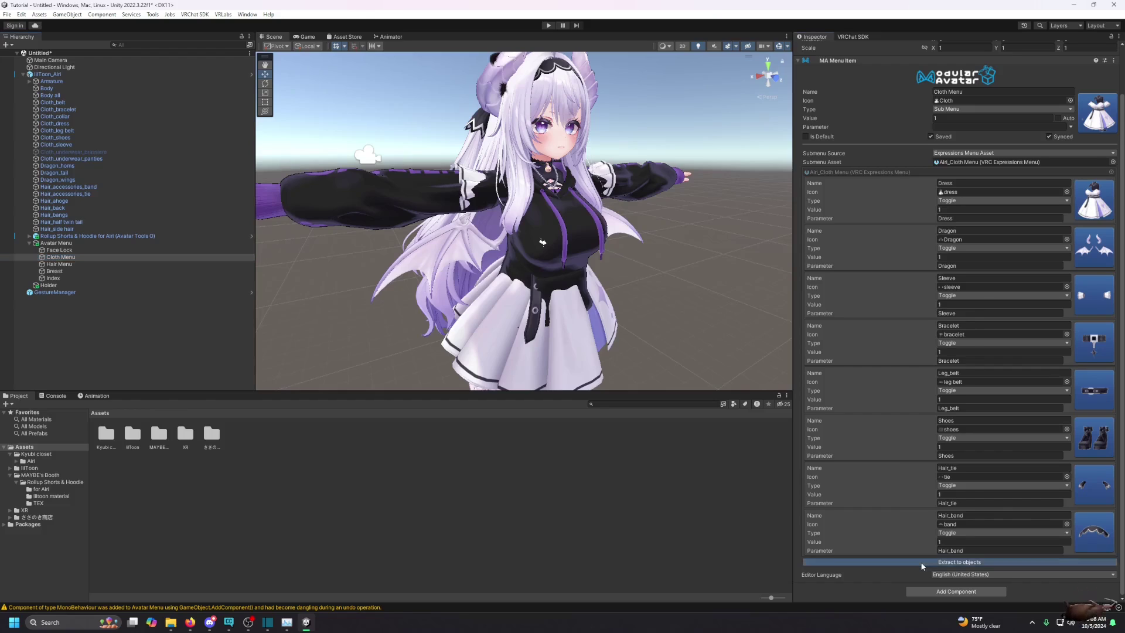
click(36, 258)
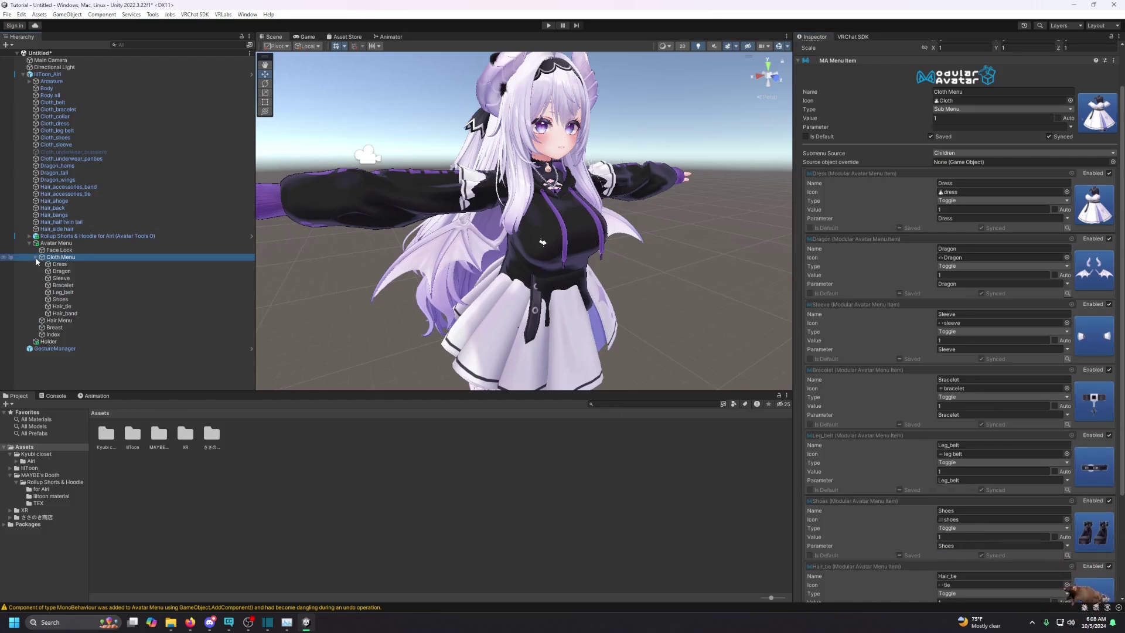
Step: Delete the Dragon entry from the Cloth Menu's children
click(68, 305)
click(68, 294)
click(74, 272)
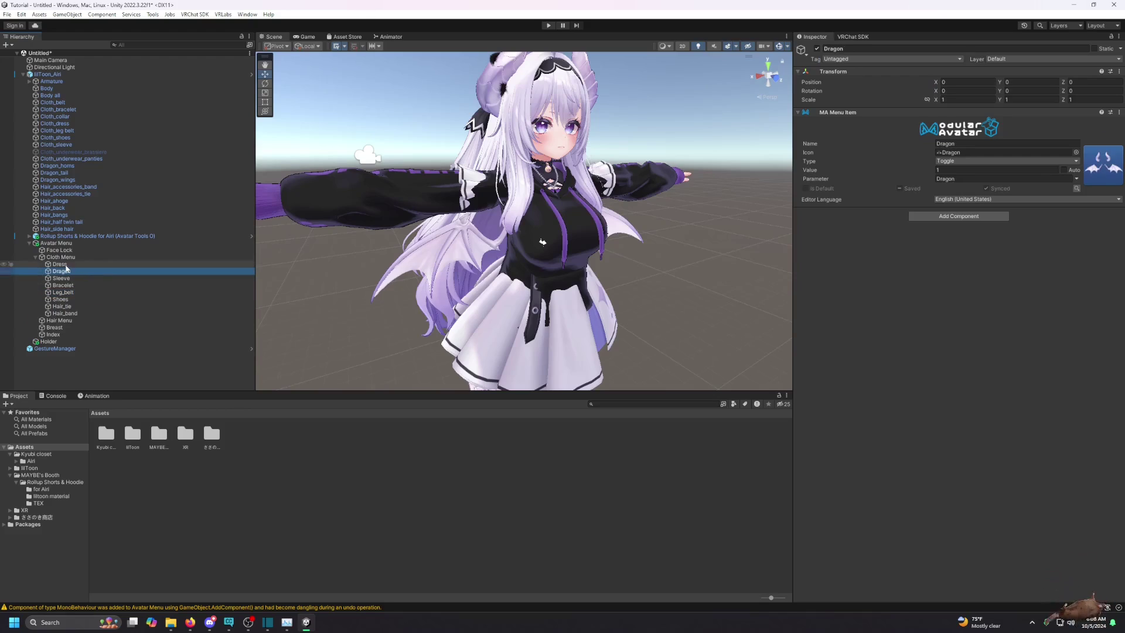
click(68, 258)
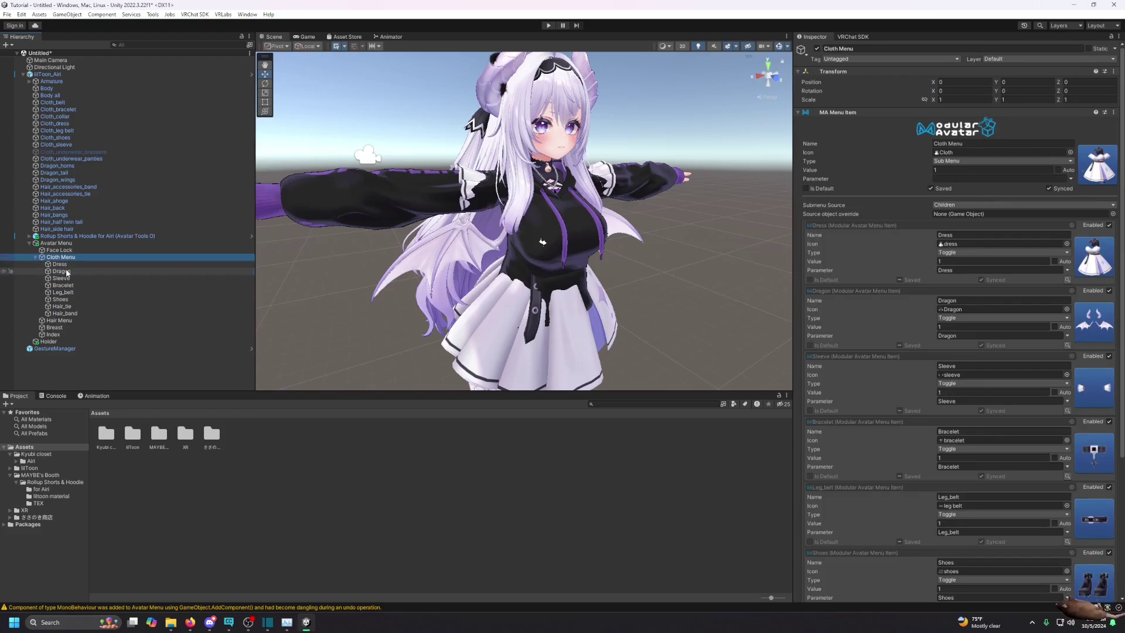
click(70, 272)
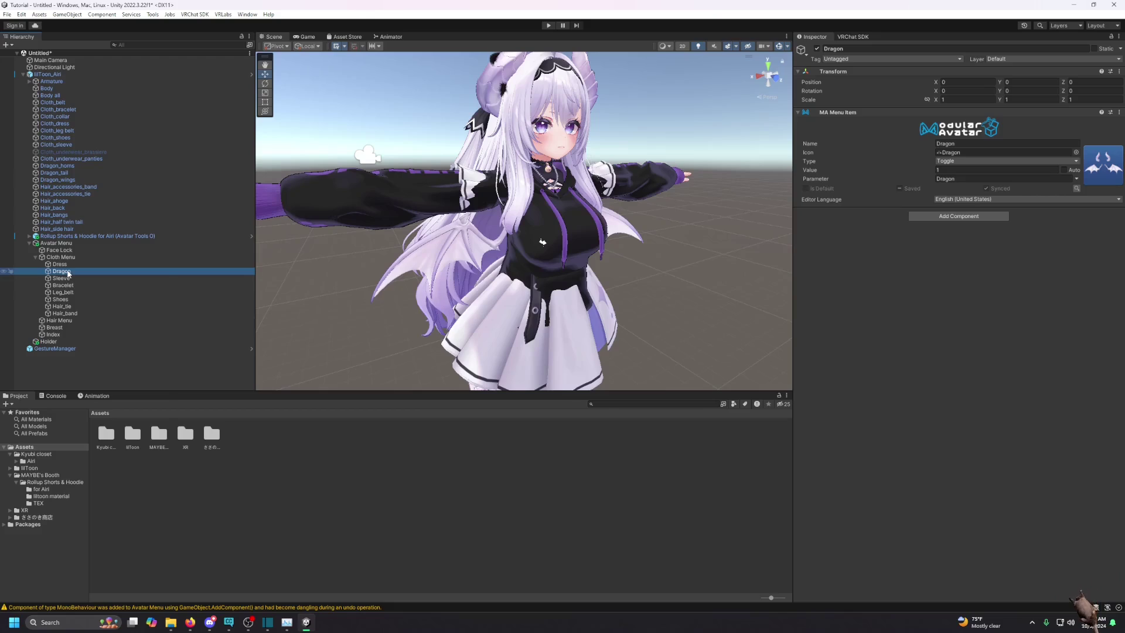
right_click(70, 273)
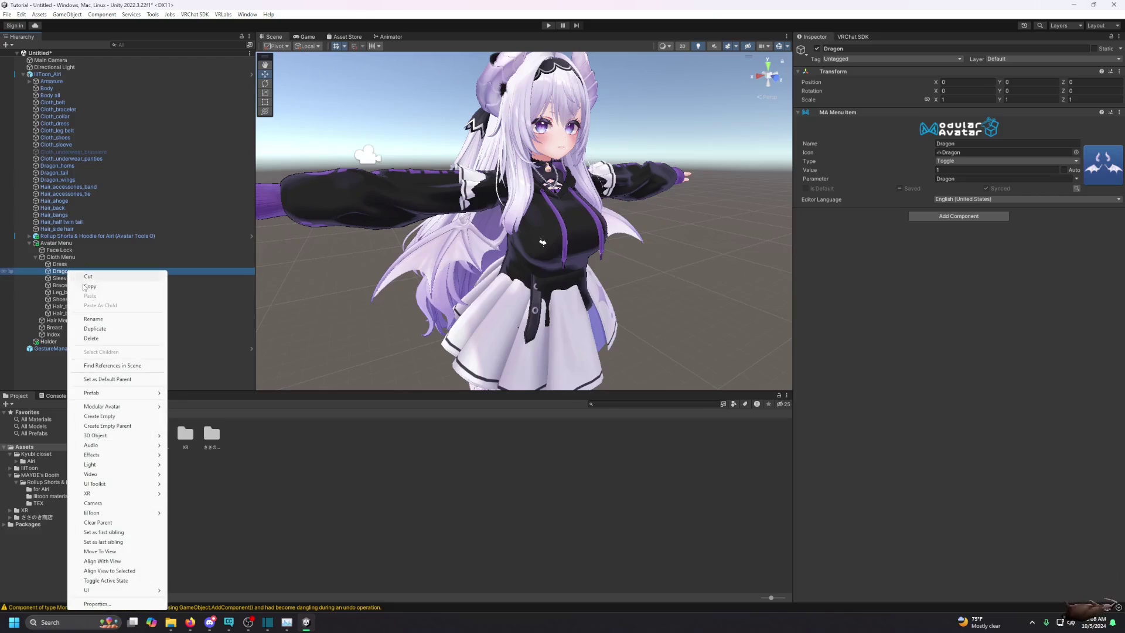
click(106, 339)
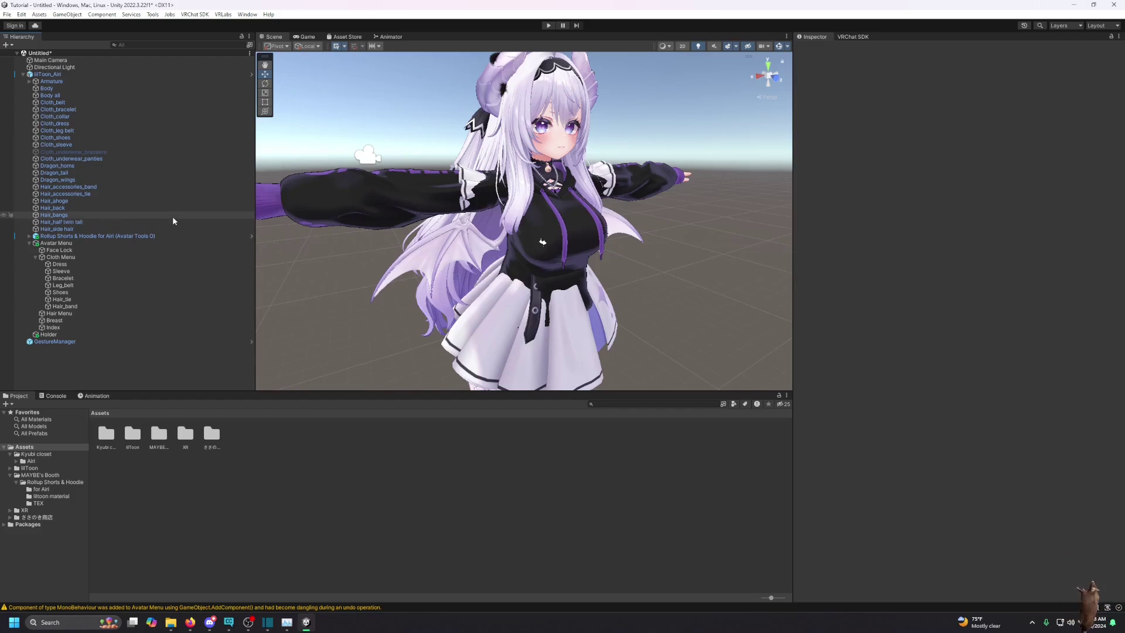
Step: Inspect the avatar's dragon wings and horns in the scene and collapse Cloth Menu in the hierarchy
click(419, 251)
click(420, 251)
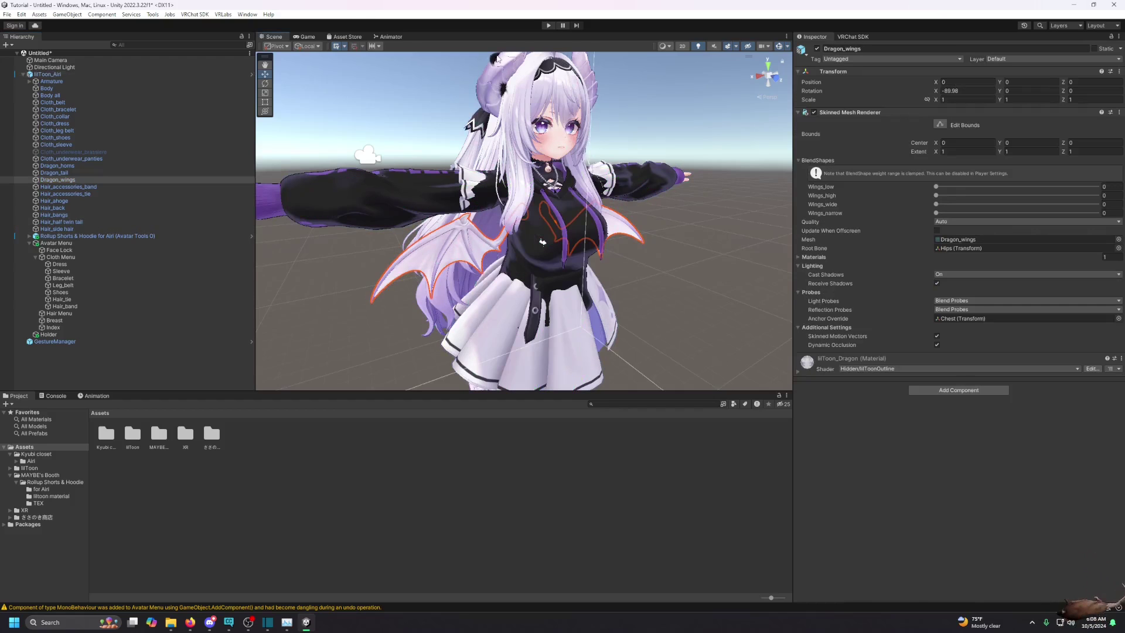
click(485, 84)
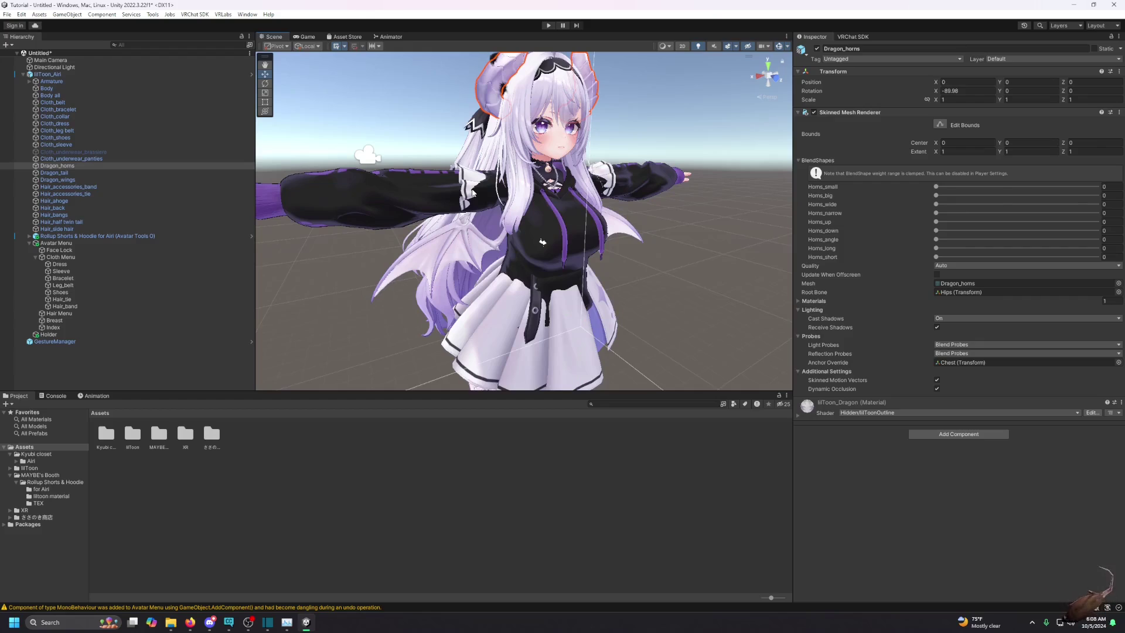
click(46, 257)
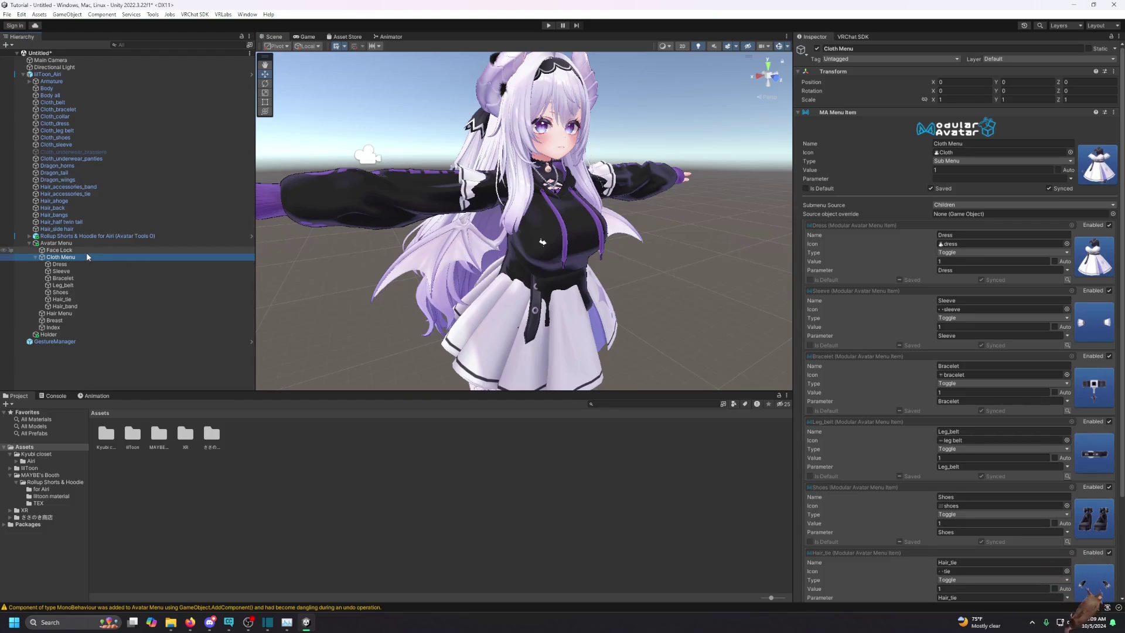
click(36, 257)
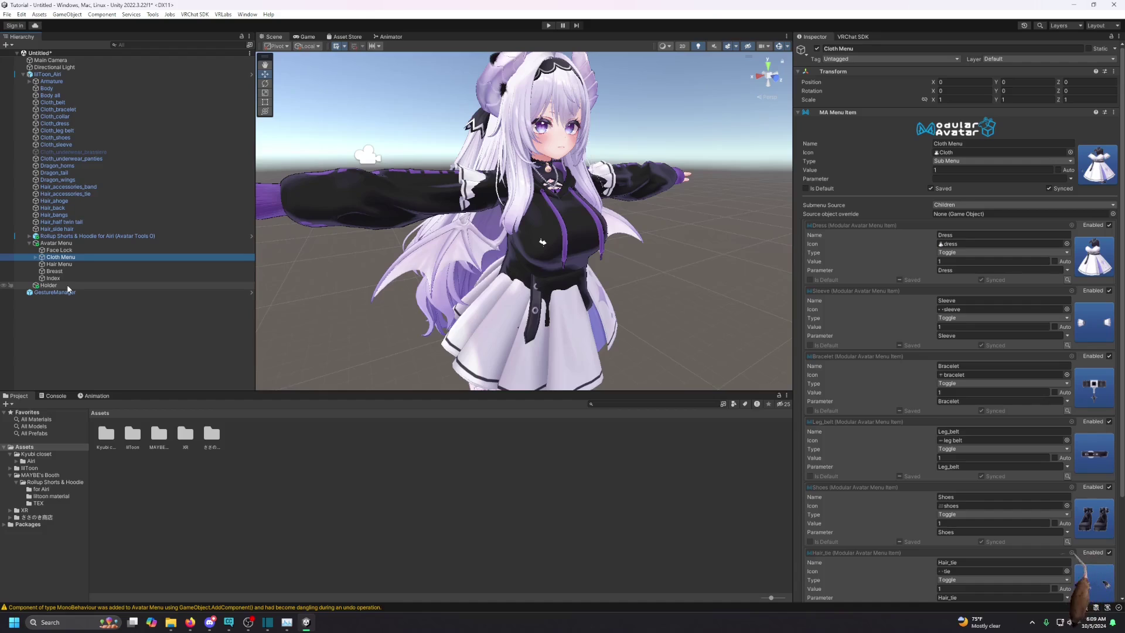
Step: Create a Modular Avatar toggle from the Rollup Shorts & Hoodie outfit and name its menu item Hoodie
click(62, 236)
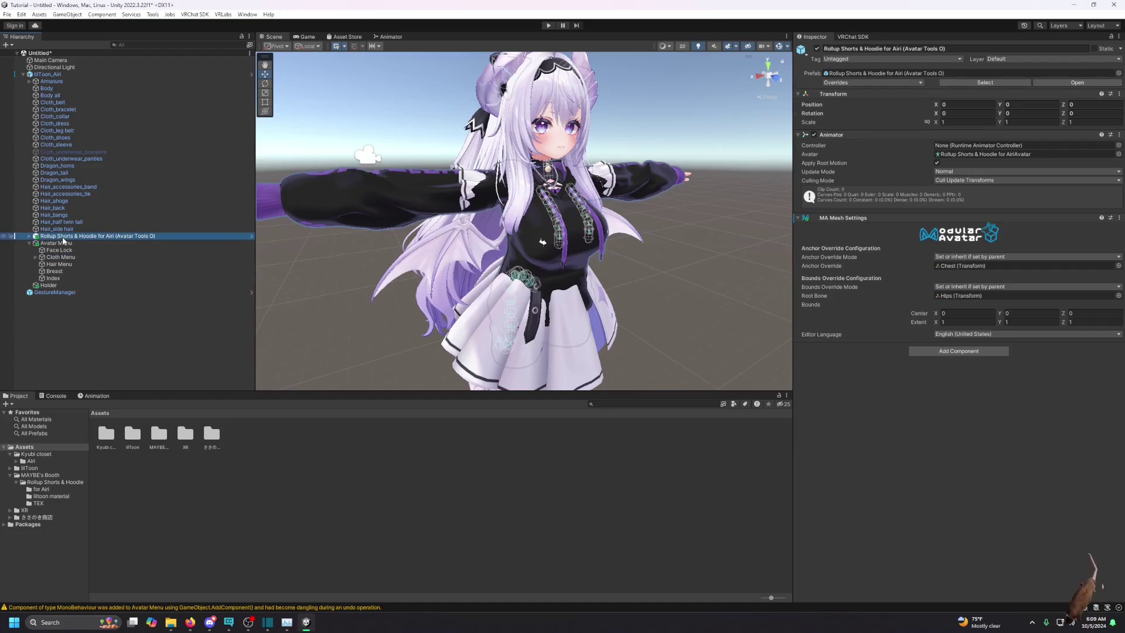
right_click(64, 240)
mouse_move(130, 360)
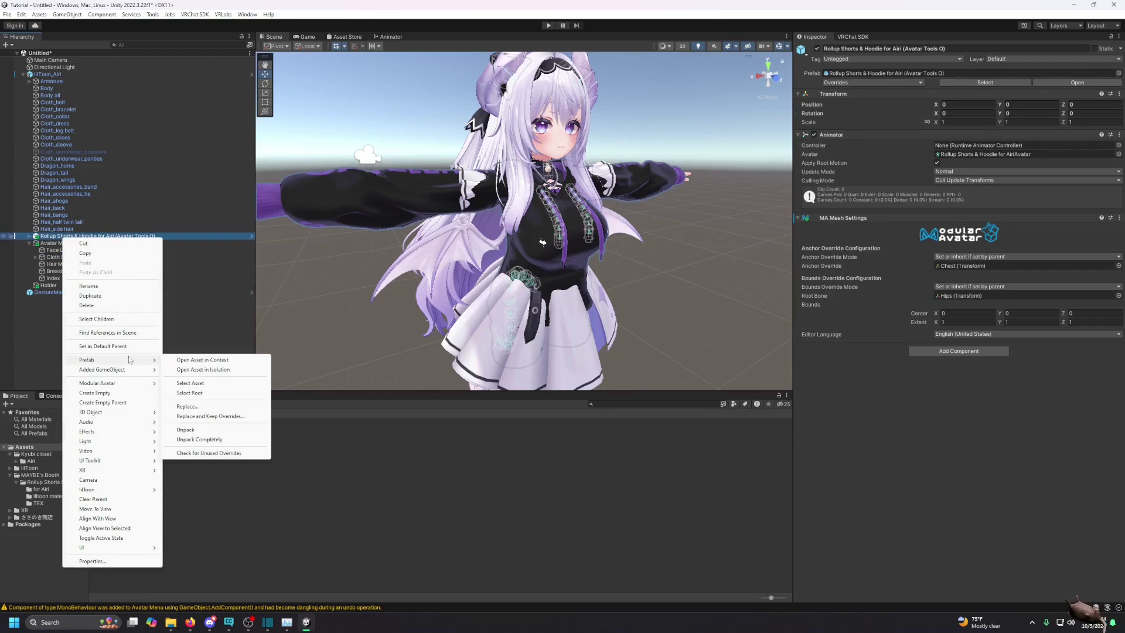
mouse_move(146, 389)
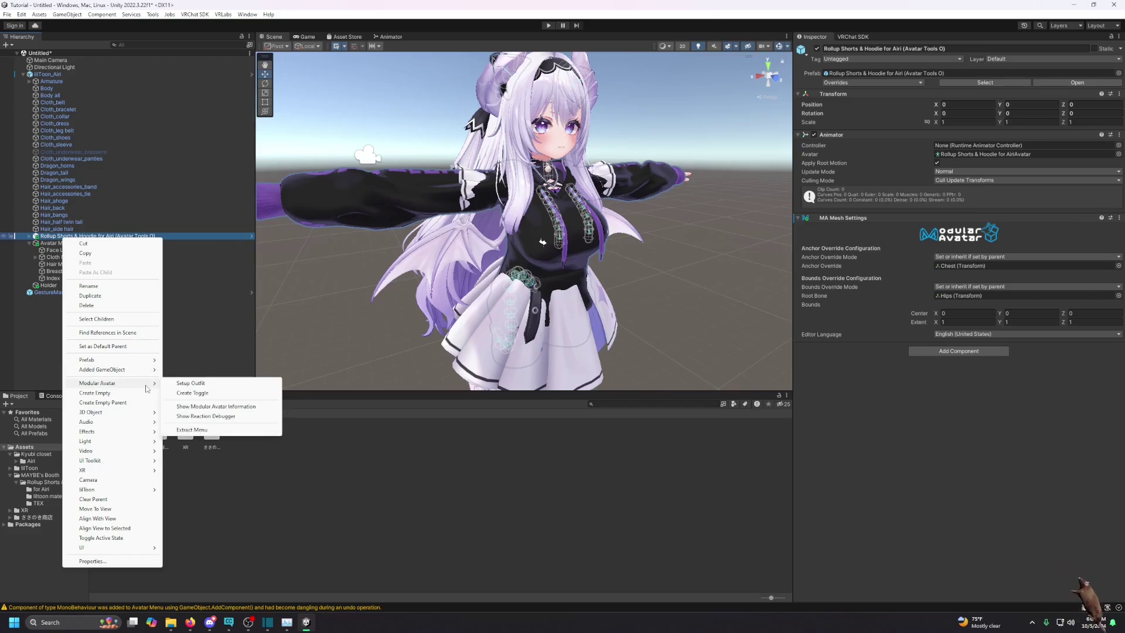
click(193, 392)
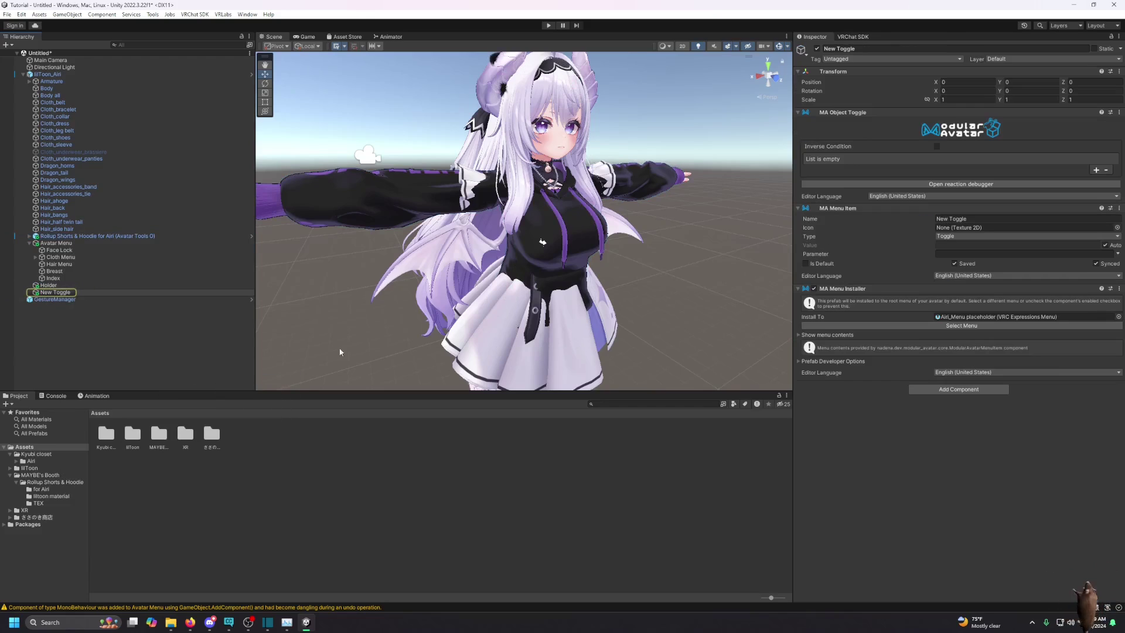
click(968, 218)
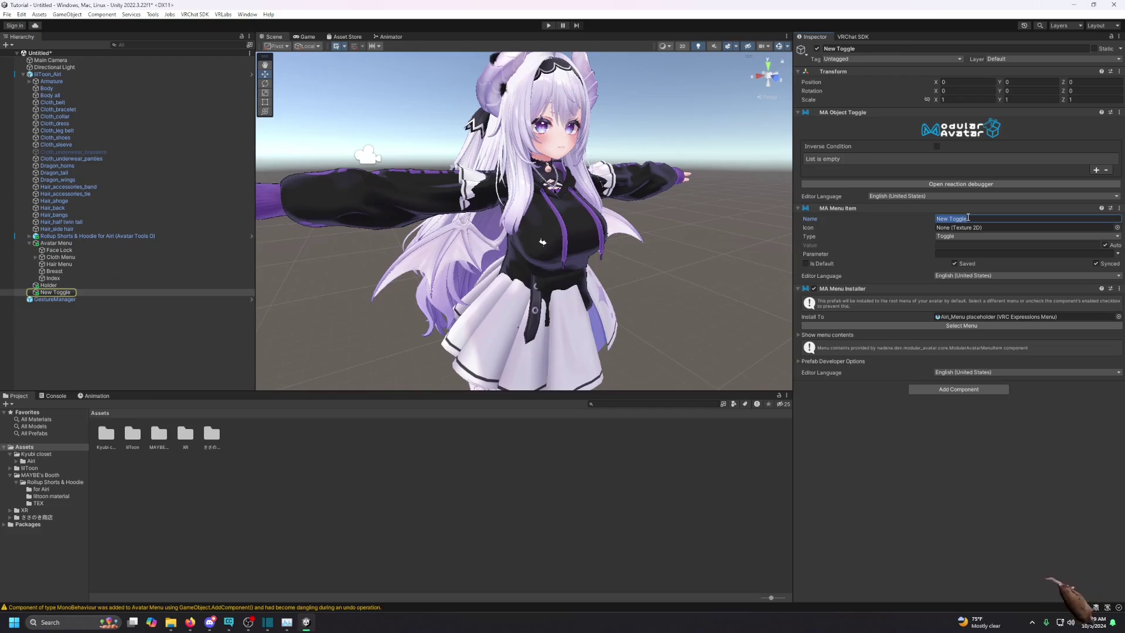
text(Hoodie)
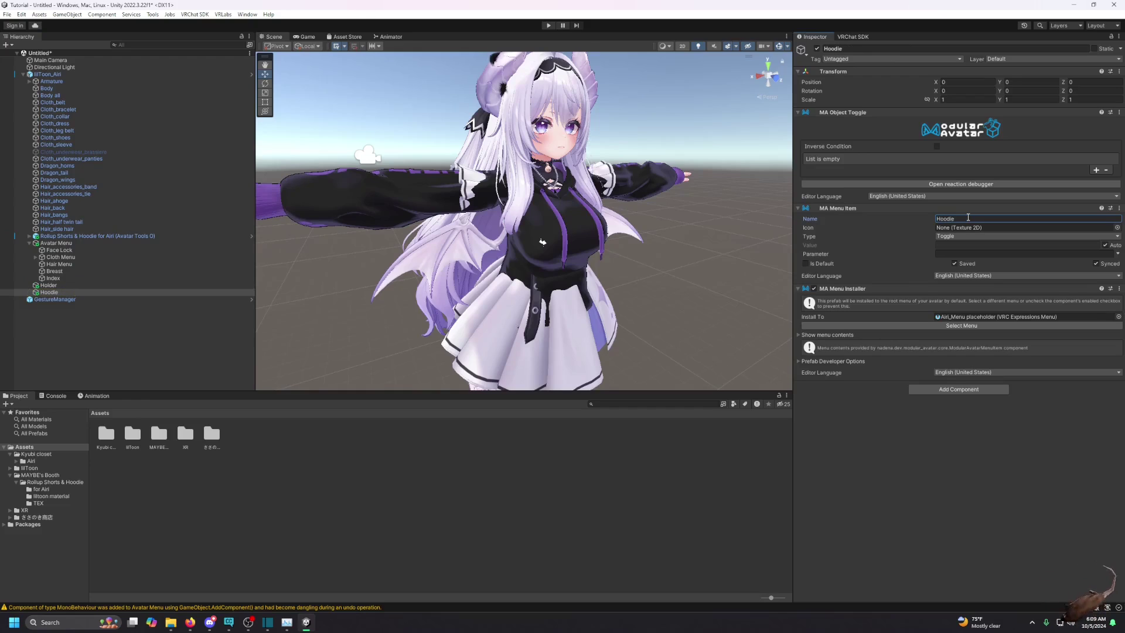
click(895, 483)
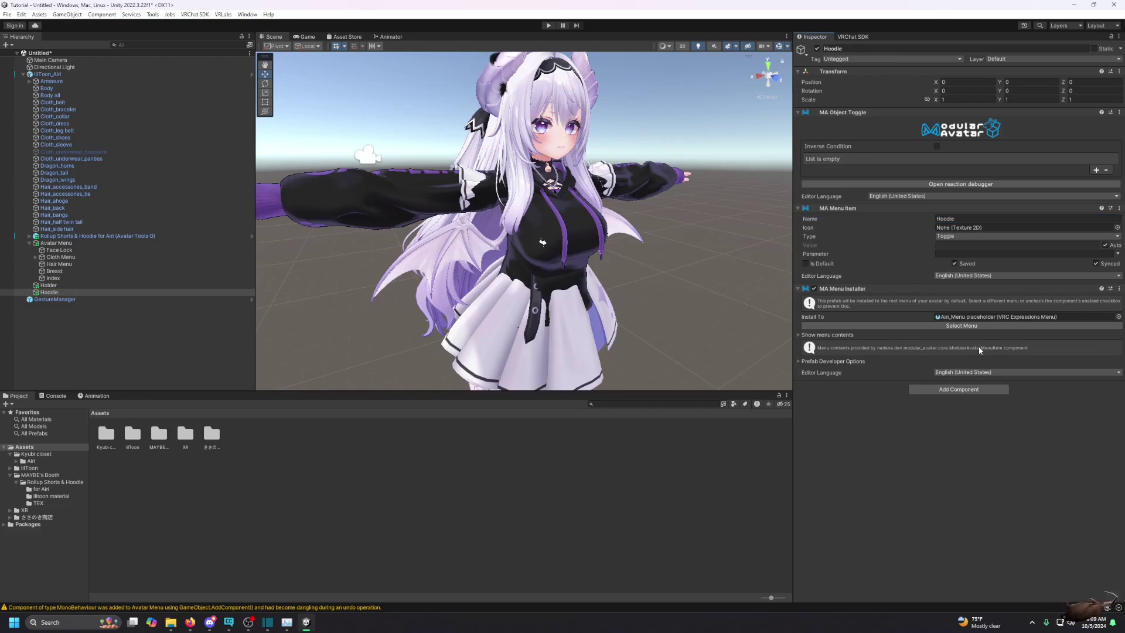
Step: Add the Rollup Shorts & Hoodie outfit to the Hoodie object toggle's list with its state set to ON
click(1096, 170)
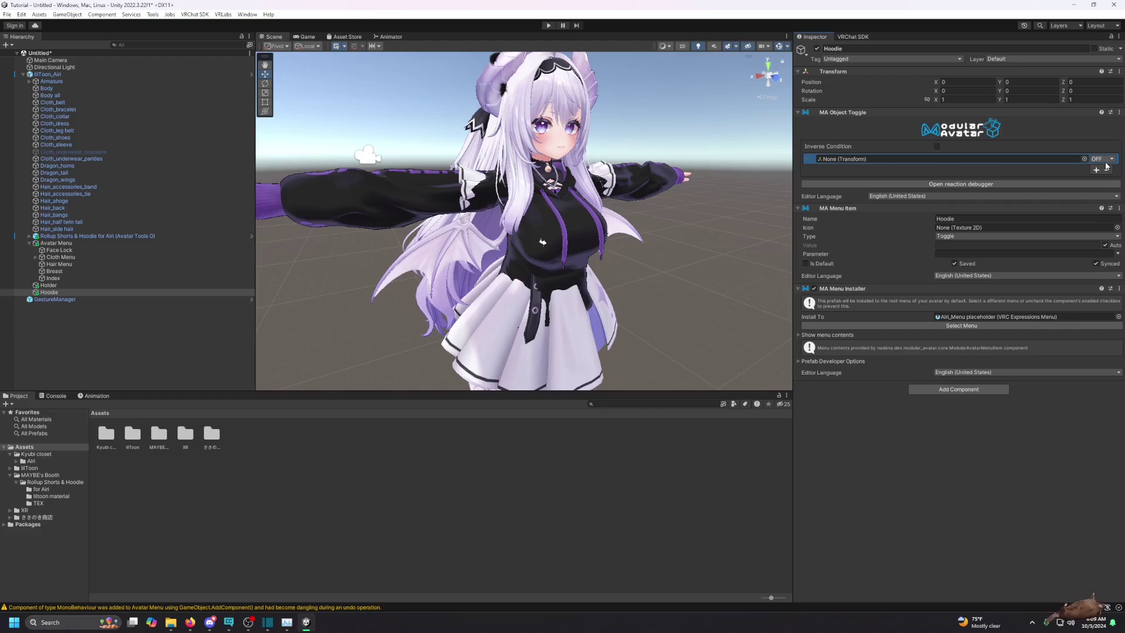
click(1106, 160)
click(1104, 170)
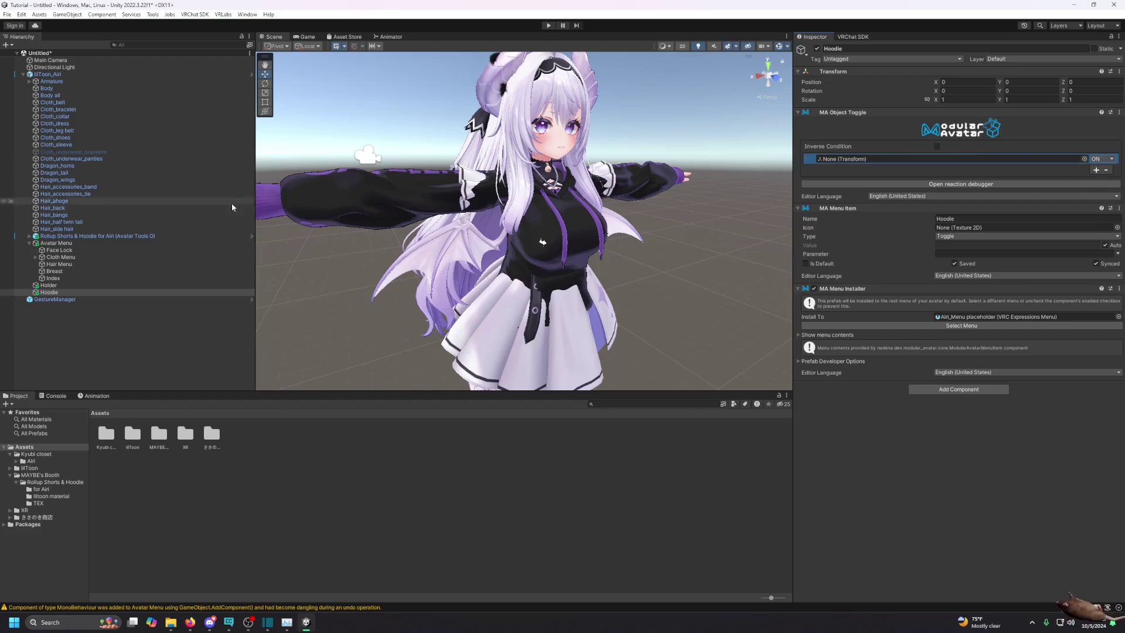
drag(68, 237, 881, 160)
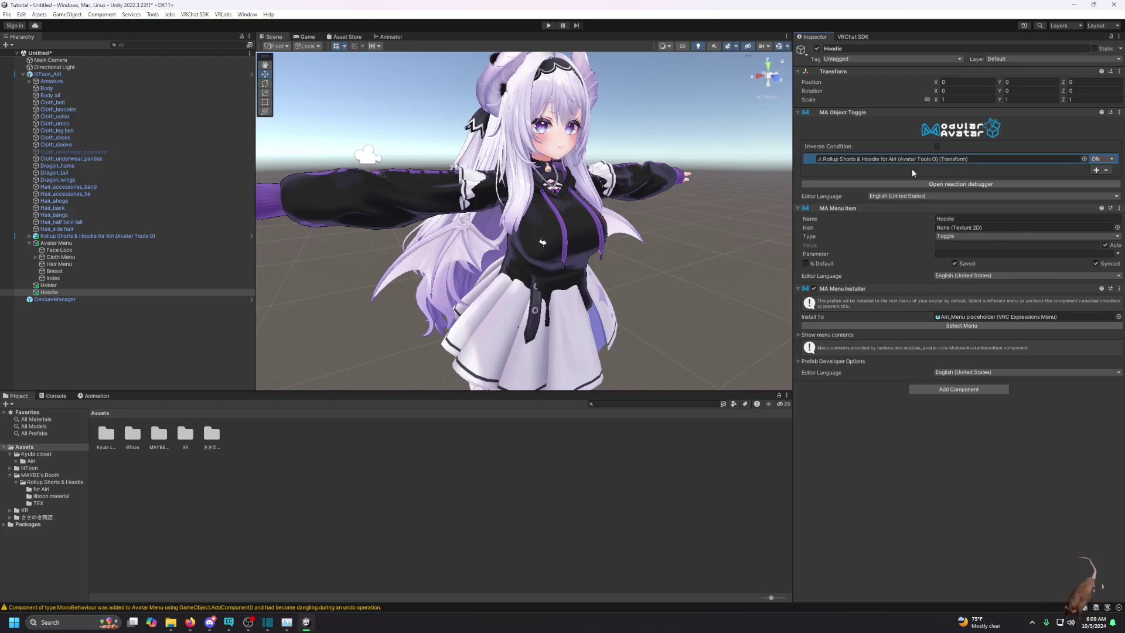
Step: Move the Hoodie toggle under Holder, set its menu installer to Cloth Menu, and check Cloth Menu's entries
click(59, 292)
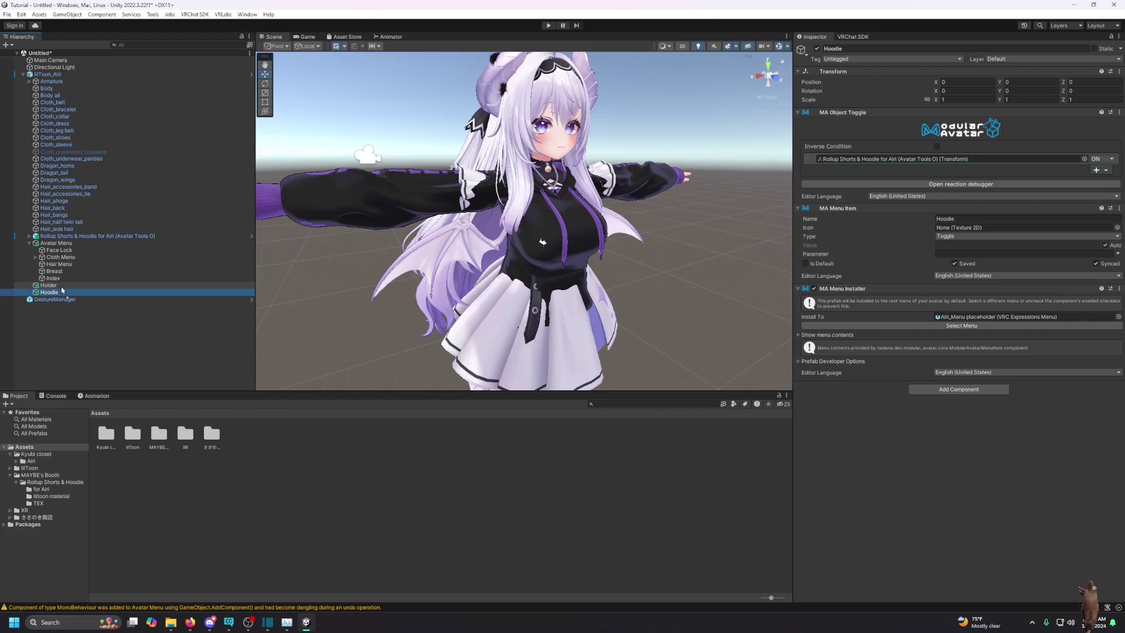
drag(61, 289, 59, 285)
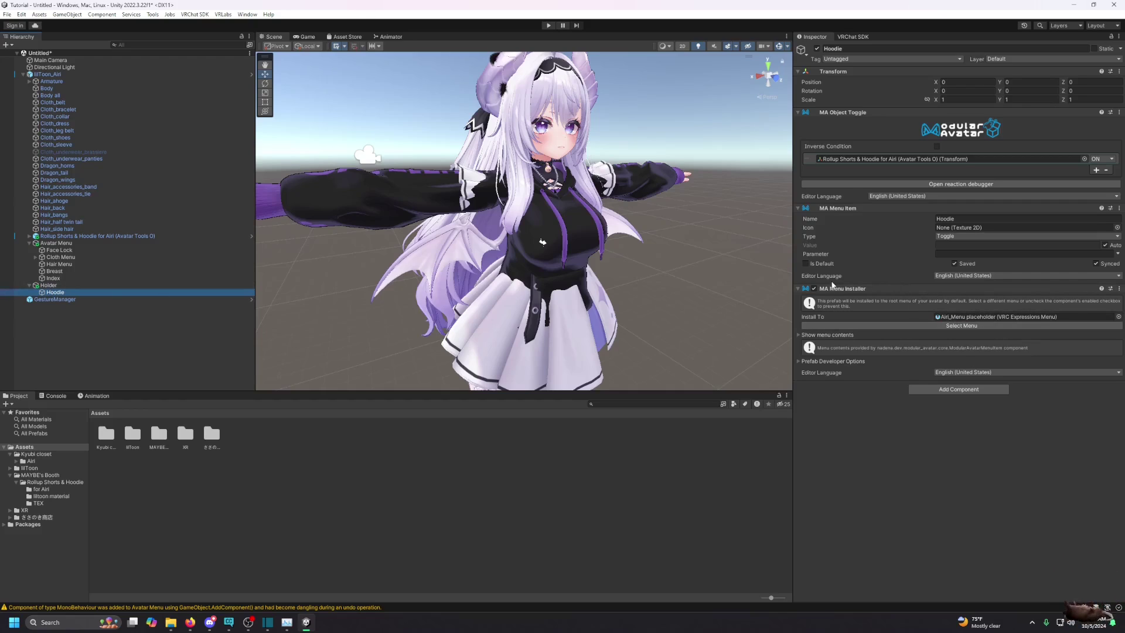
click(958, 324)
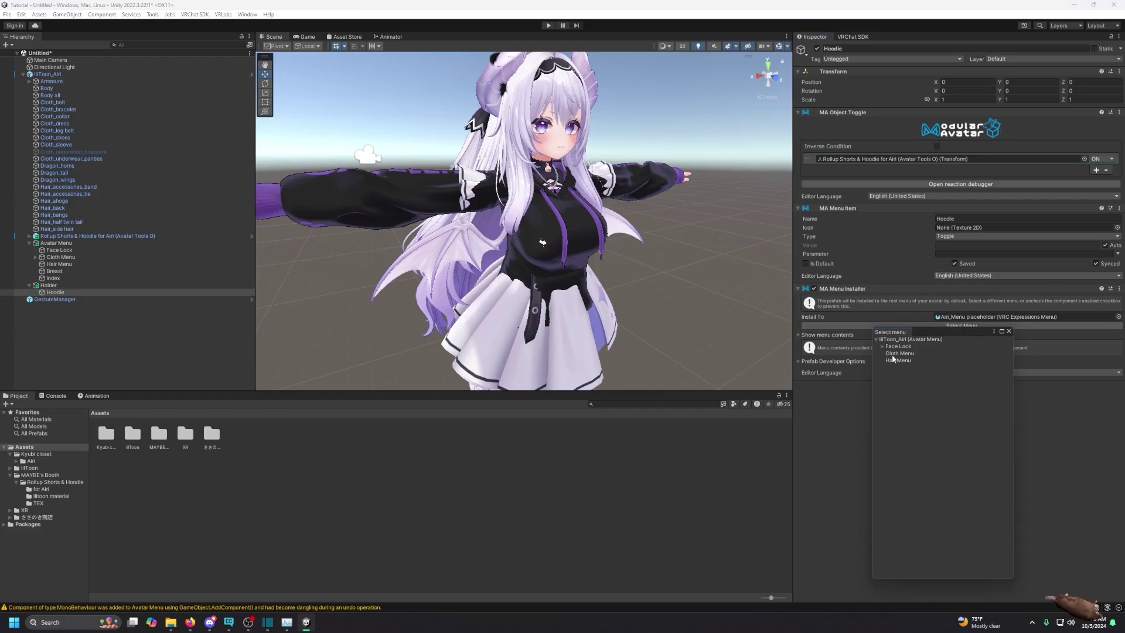
click(891, 354)
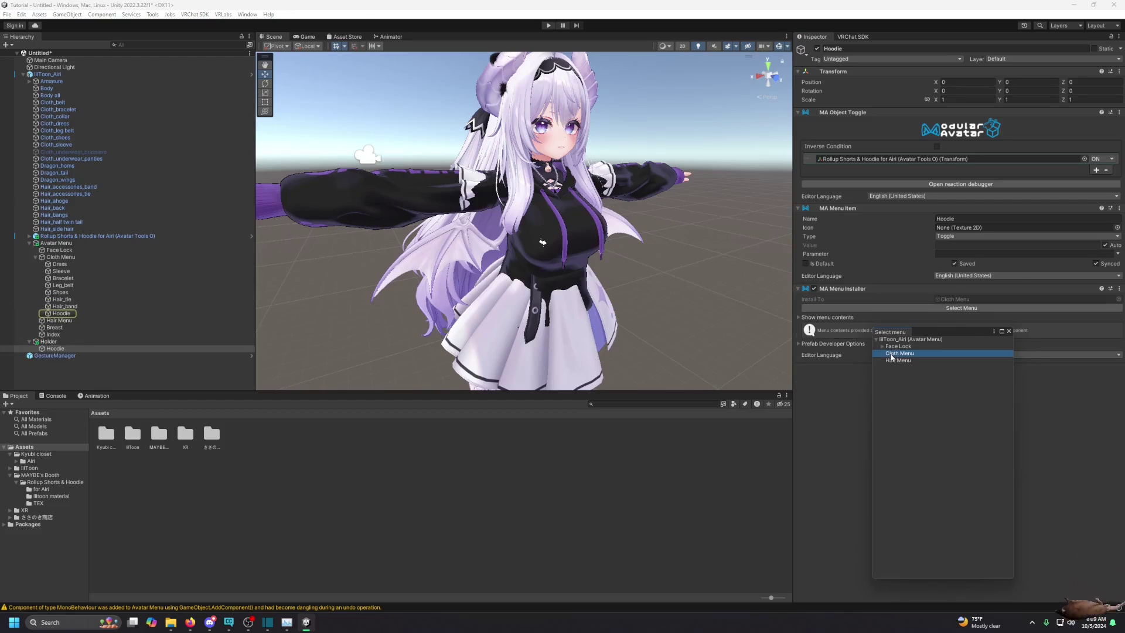
click(891, 356)
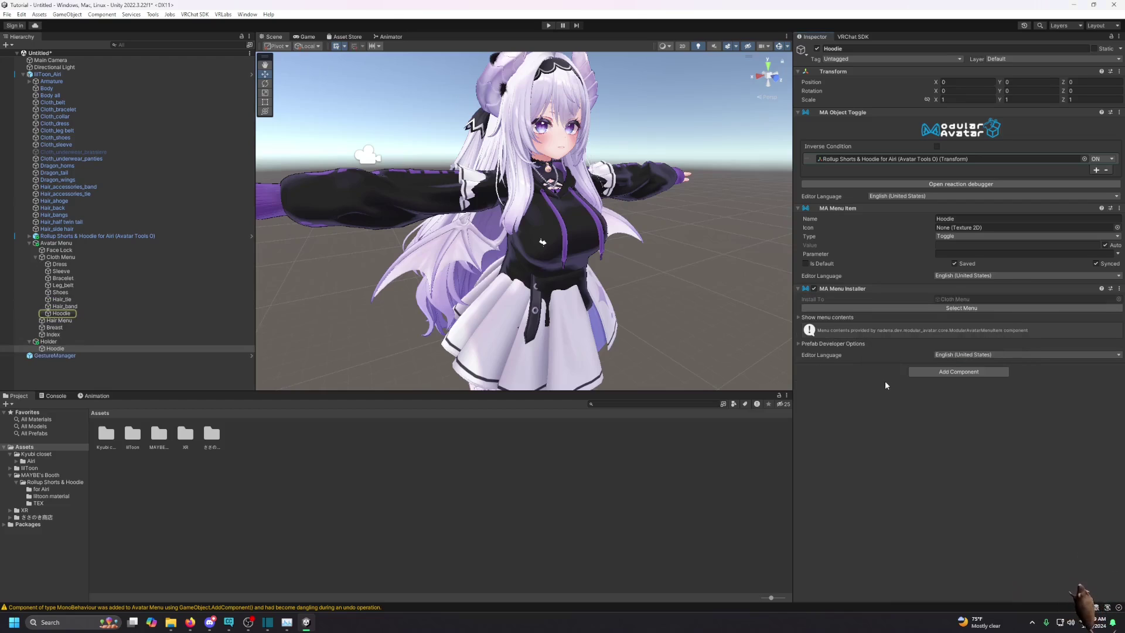
click(61, 256)
scroll(875, 291, down, 6)
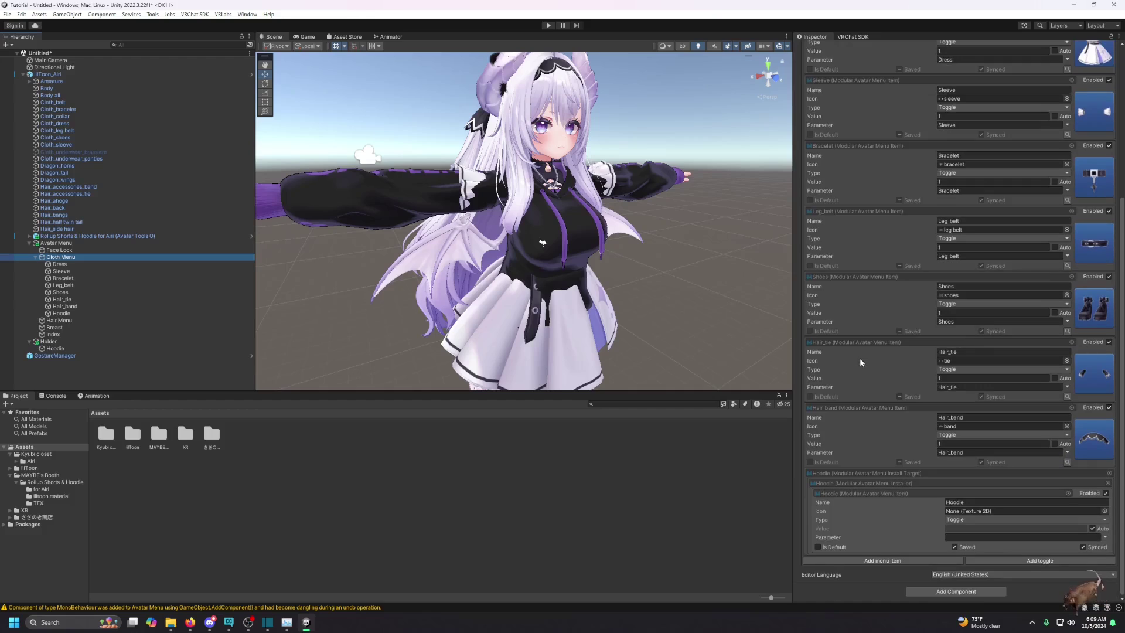
Step: Assign the Dragon wings-and-horns texture as the icon of the Hoodie toggle under Holder
click(55, 349)
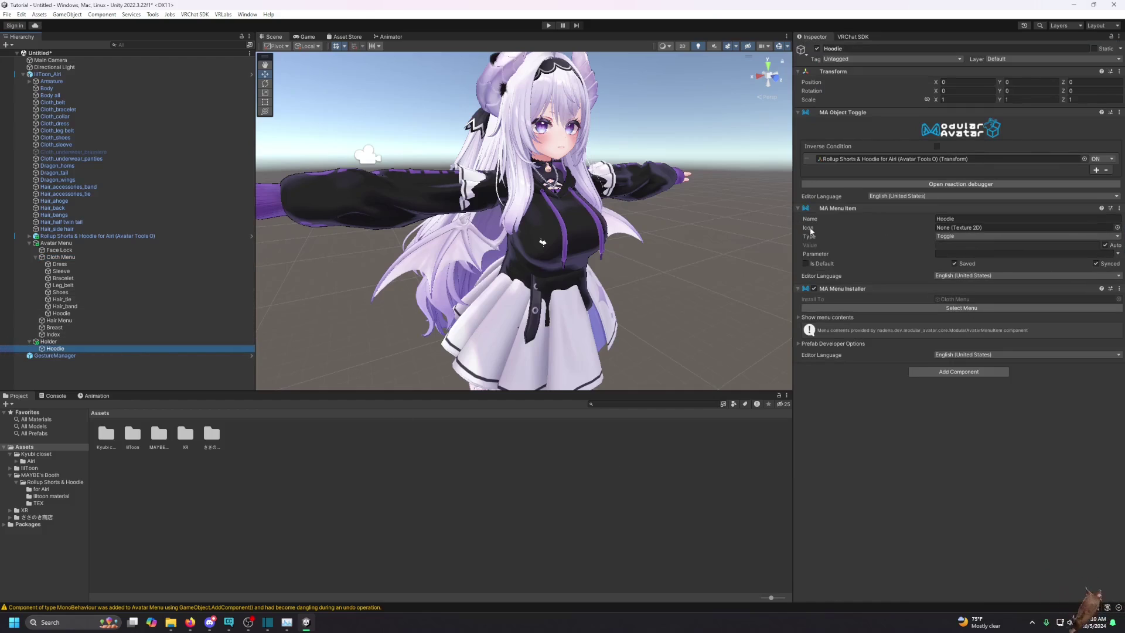
click(1116, 227)
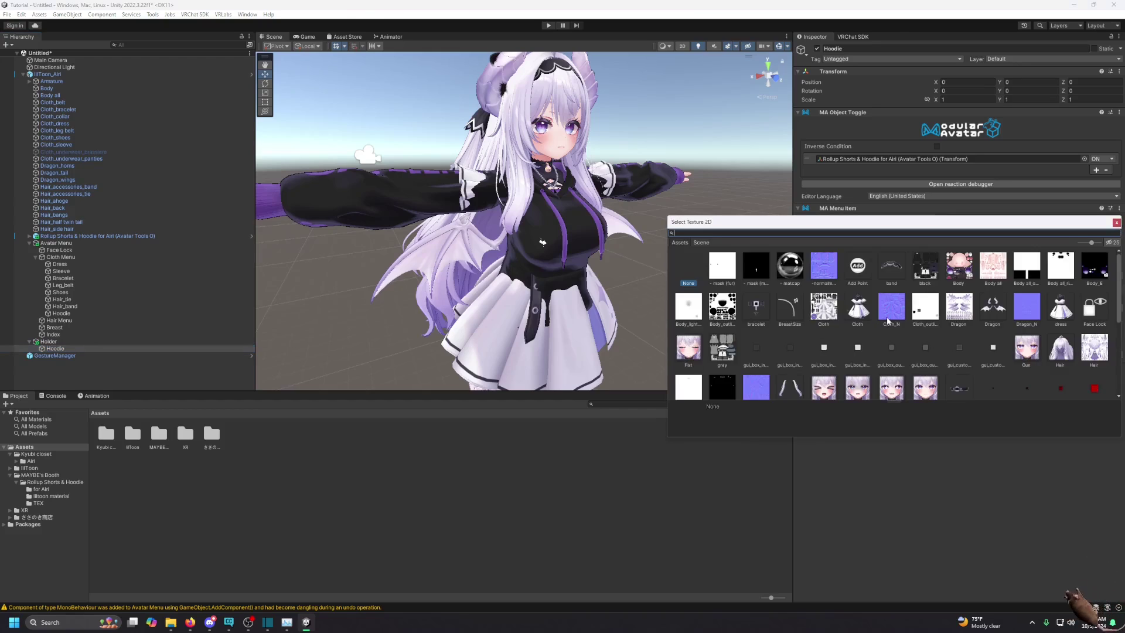
double_click(992, 306)
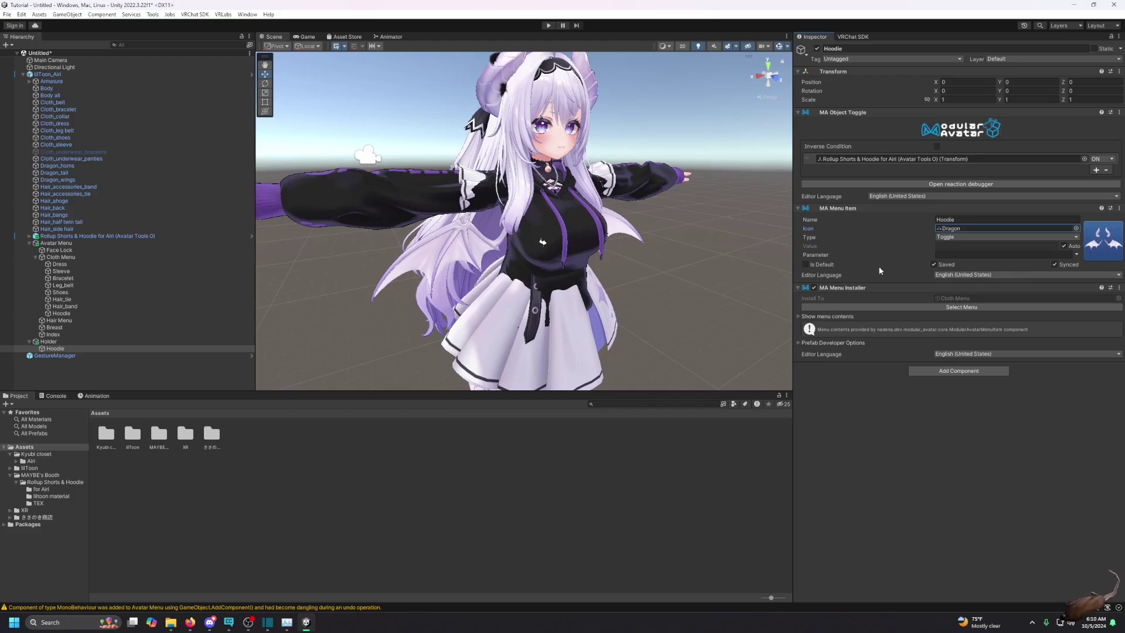
click(58, 348)
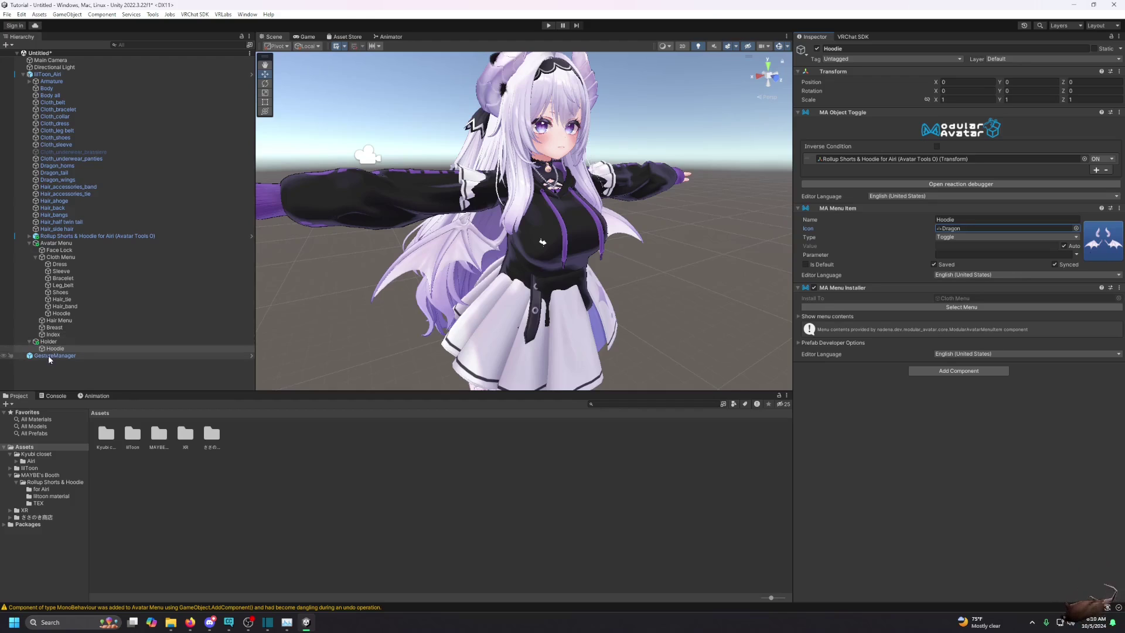
Step: Examine the avatar's leg belt and torso, and check the belt, leg belt, sleeve and collar clothing meshes
alt+drag(581, 289, 514, 276)
middle_drag(514, 277, 519, 100)
scroll(558, 270, up, 3)
scroll(585, 276, up, 4)
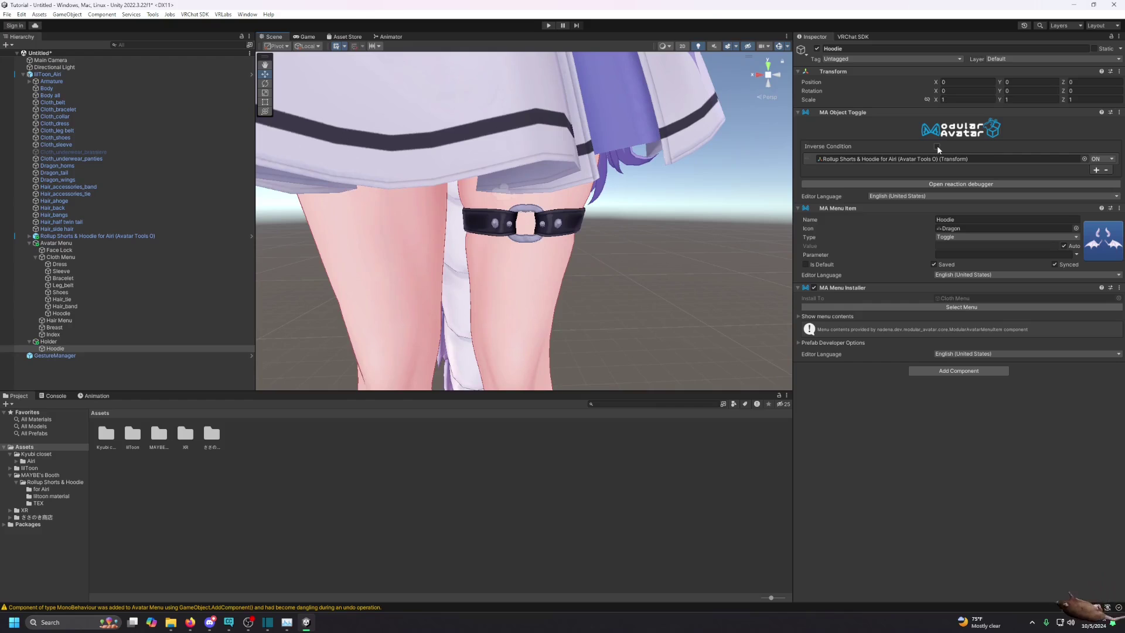
scroll(595, 226, down, 5)
middle_drag(595, 227, 606, 381)
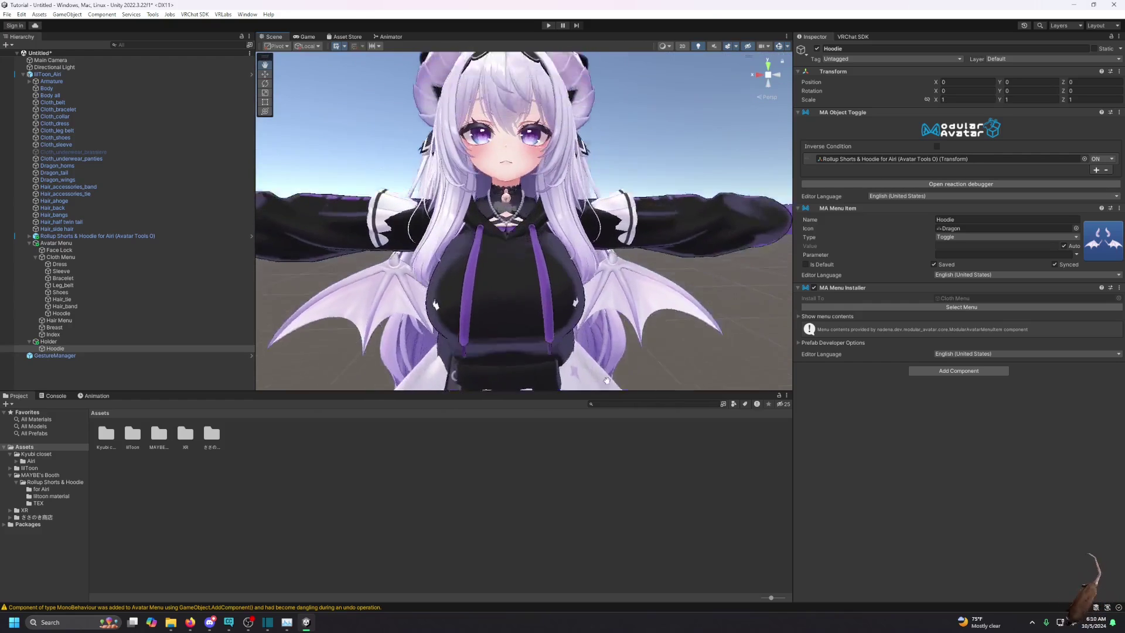
scroll(608, 390, down, 4)
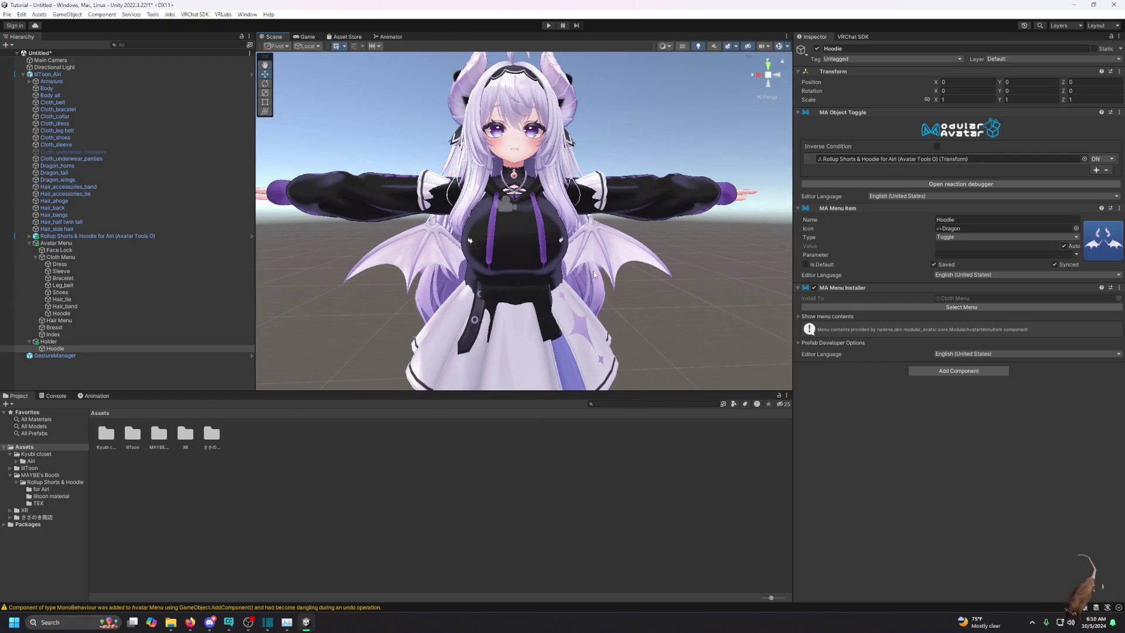
click(59, 102)
click(61, 130)
click(69, 144)
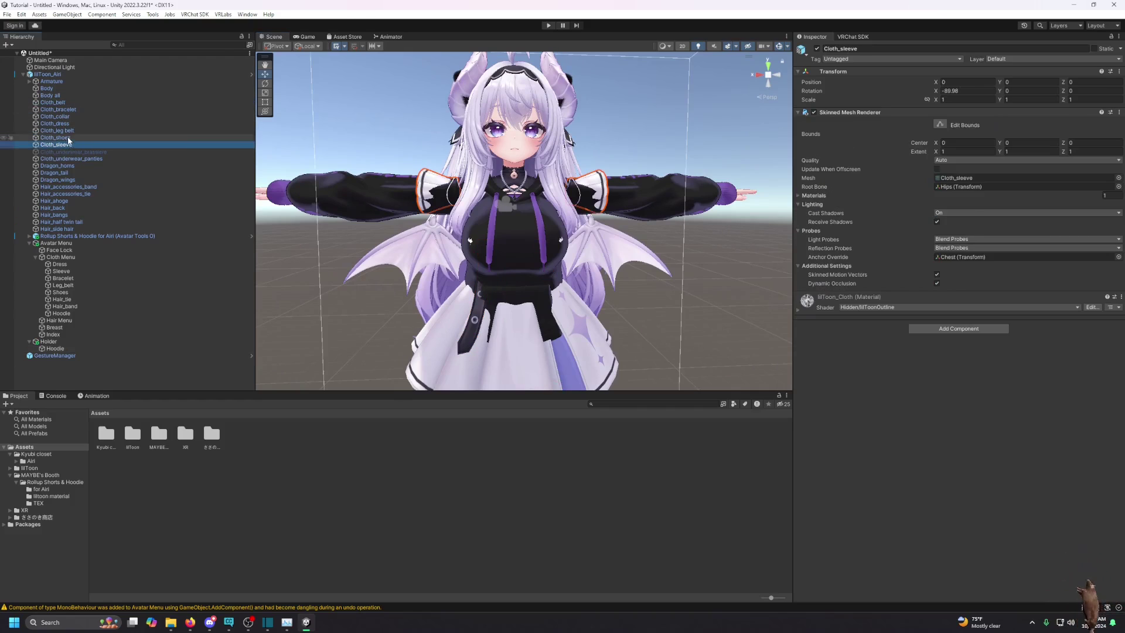
click(65, 117)
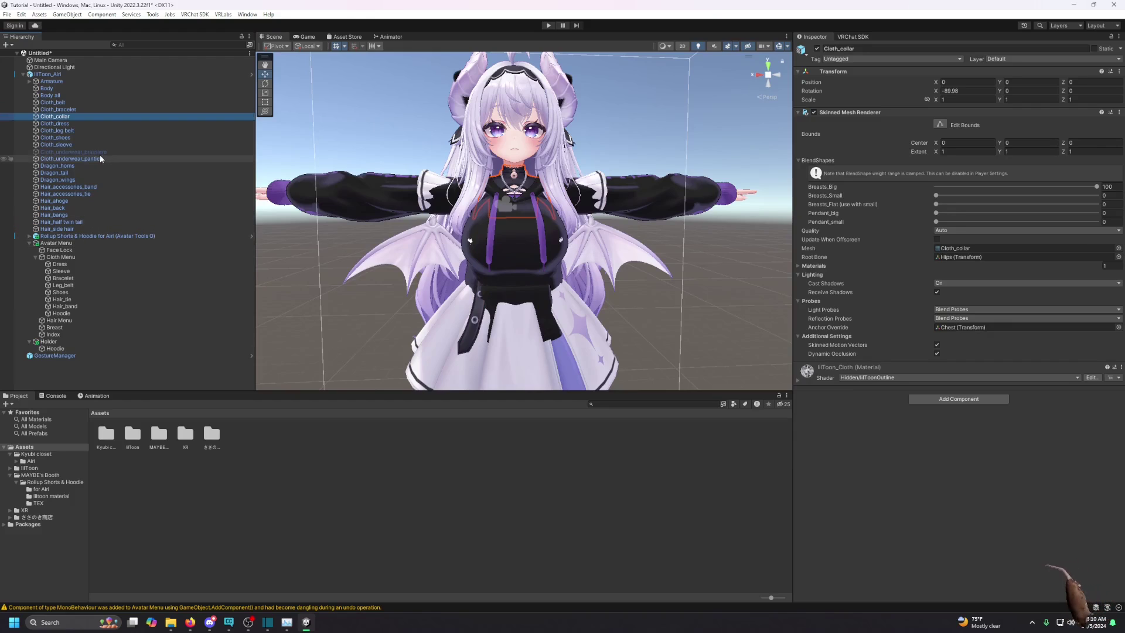
click(75, 143)
Step: Create an empty object named Dress under lilToon_Airi and place it directly above Cloth_belt
right_click(54, 75)
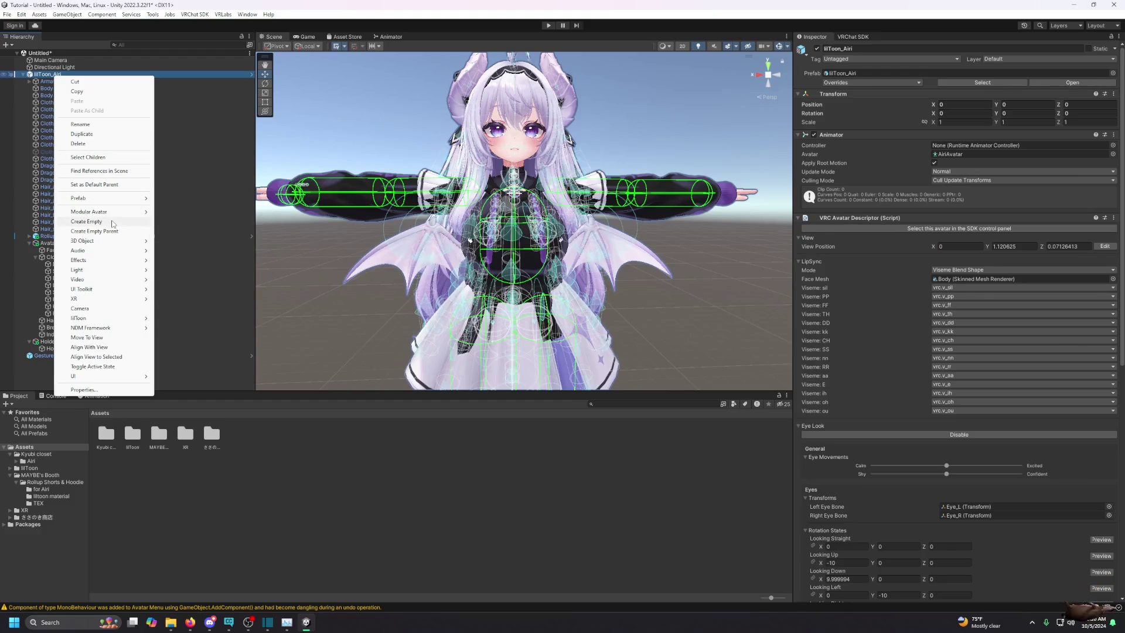
click(113, 222)
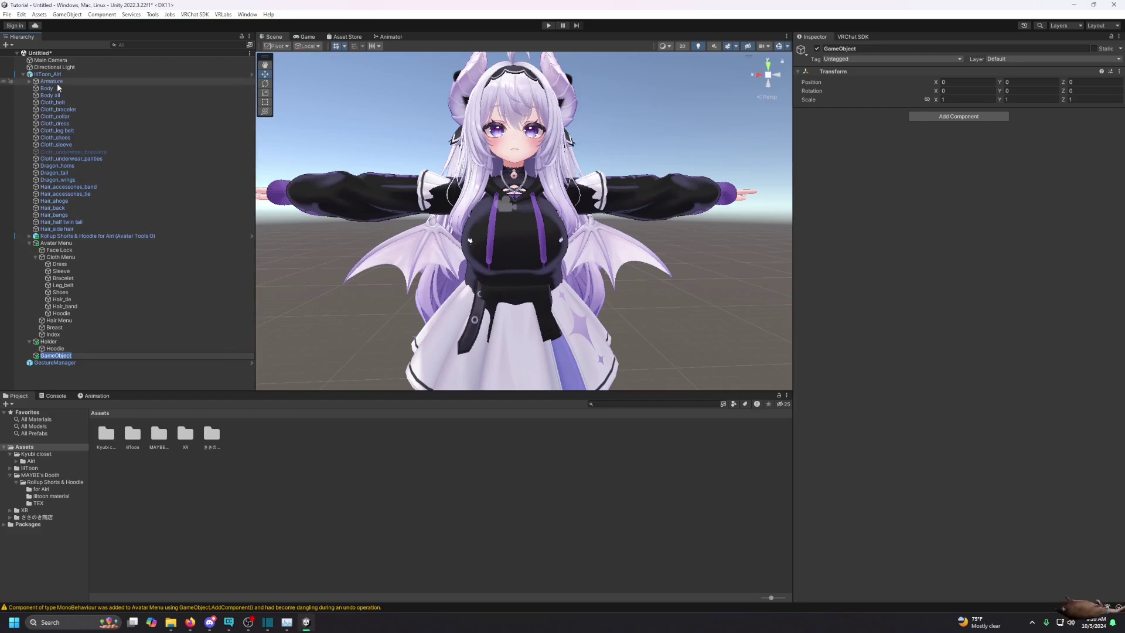
text(Dress)
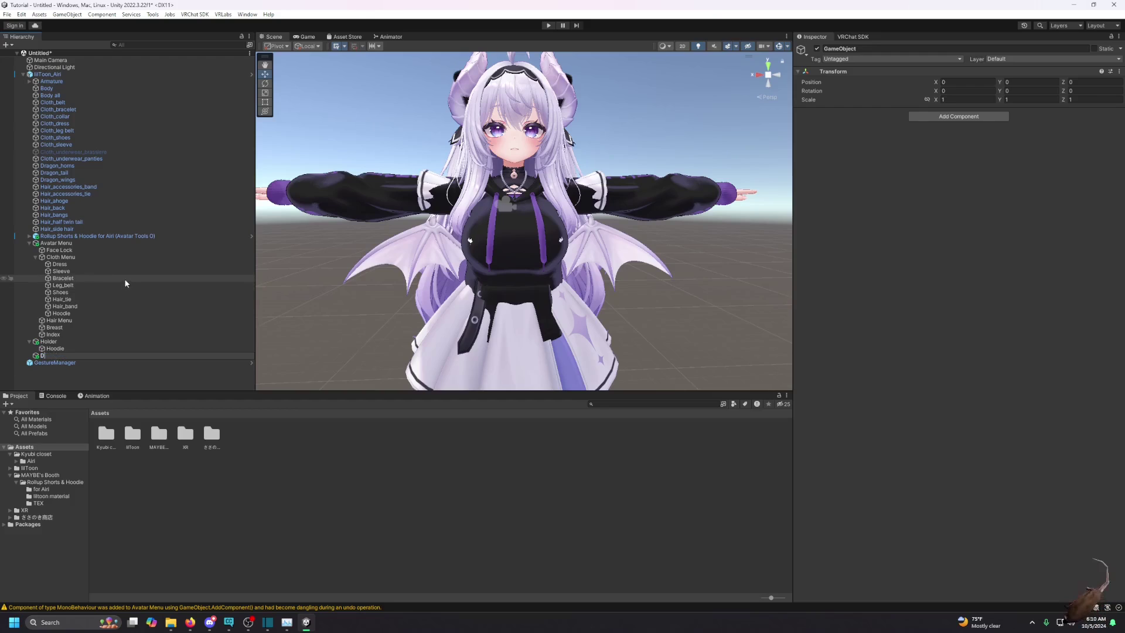
key(Return)
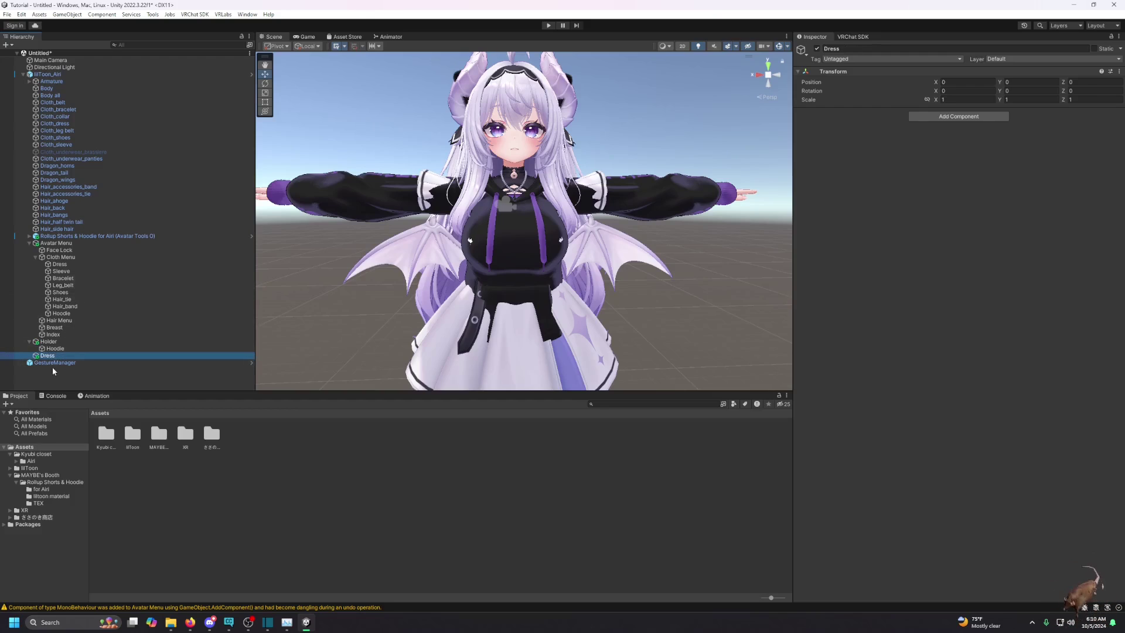
drag(50, 355, 52, 102)
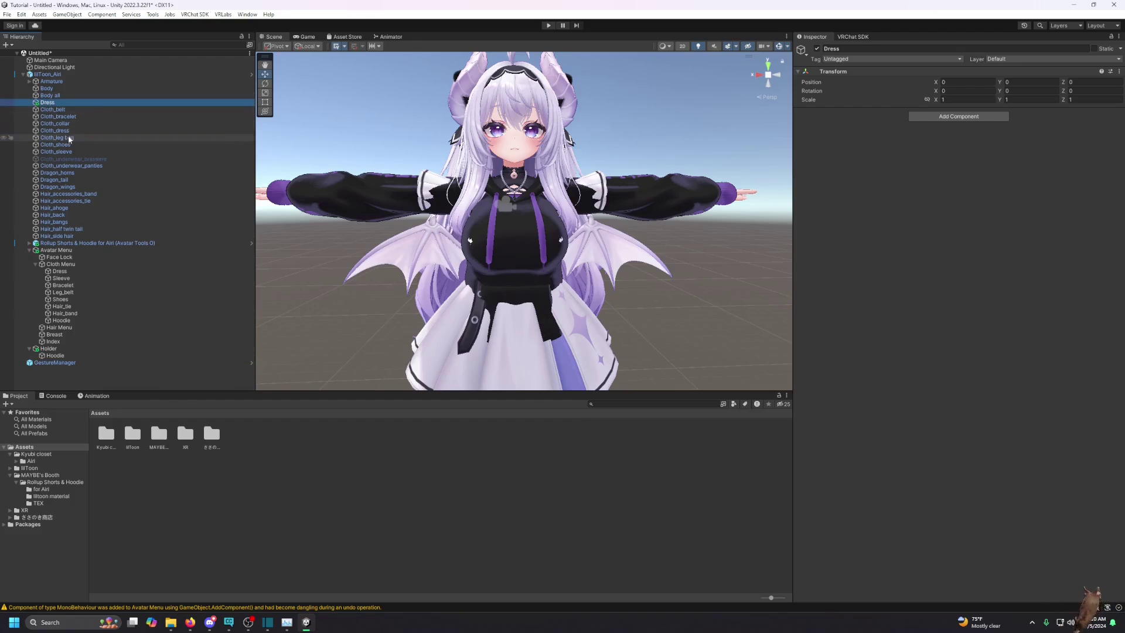
Step: Try to move the clothing meshes from Cloth_belt through Cloth_sleeve into the Dress object
click(69, 150)
shift+click(61, 110)
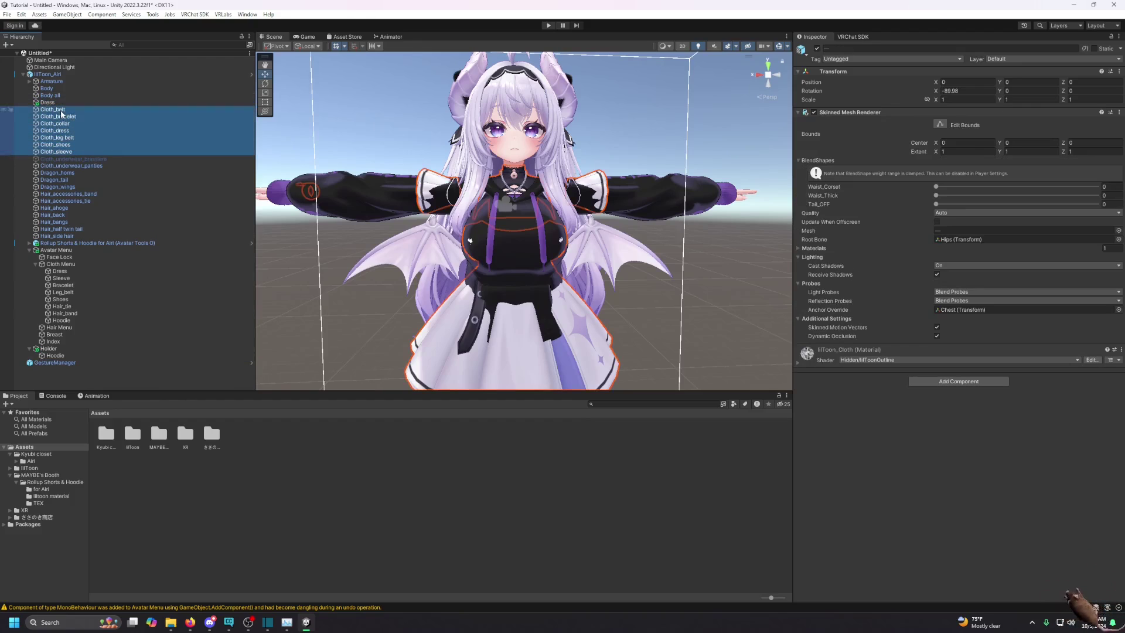
drag(57, 112, 52, 102)
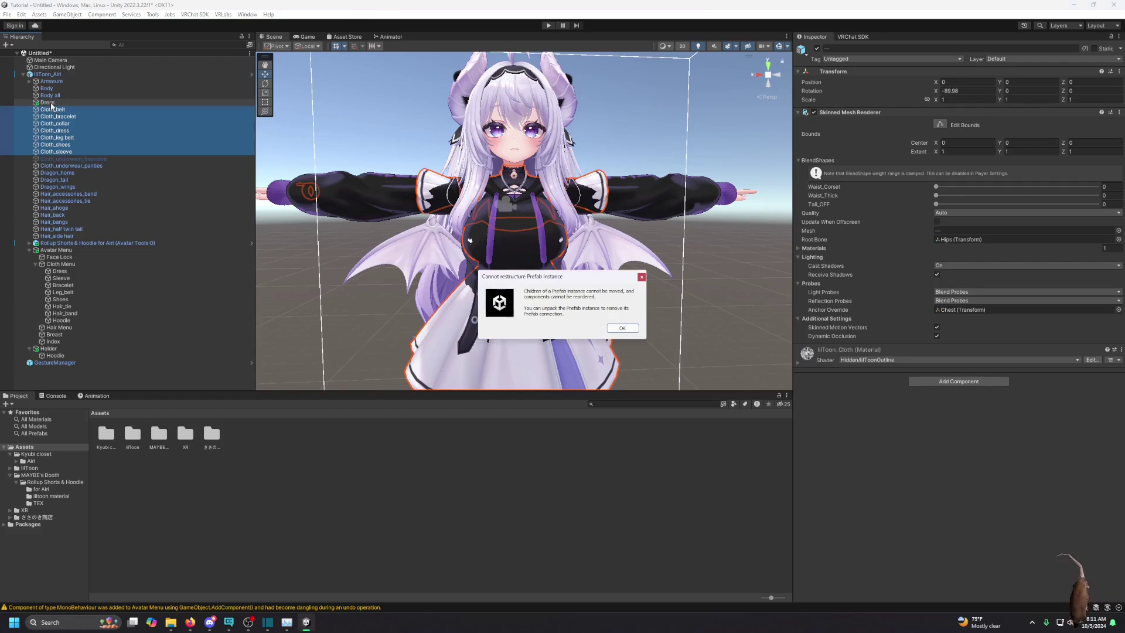
click(621, 328)
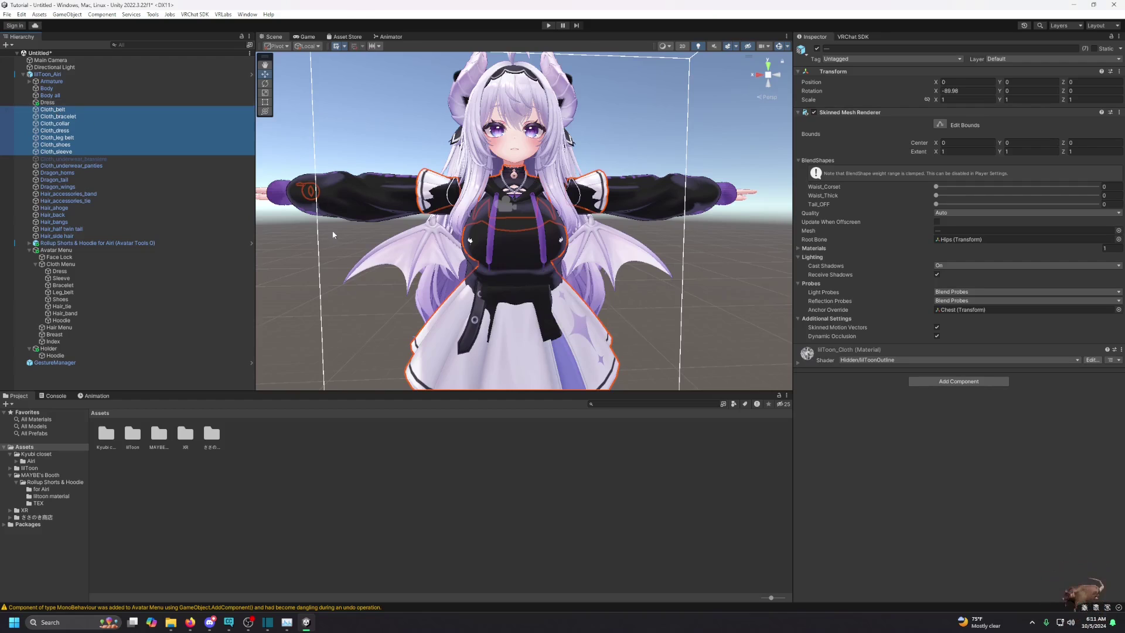
Step: Unpack the lilToon_Airi prefab and make the meshes from Cloth_belt through Cloth_sleeve children of Dress
right_click(47, 74)
mouse_move(114, 214)
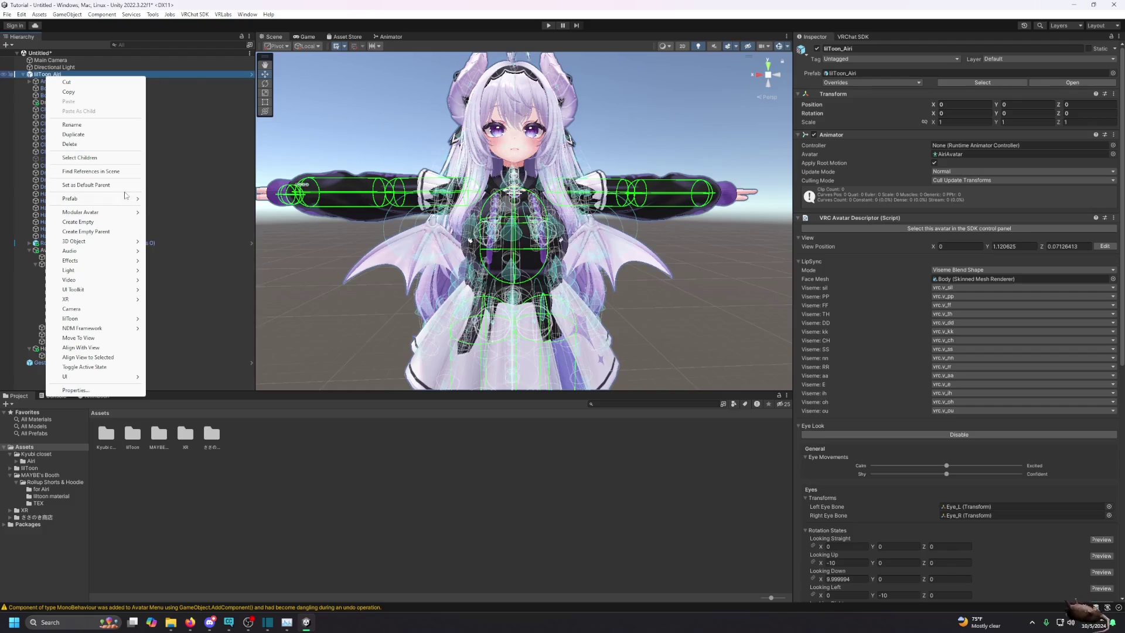
click(202, 280)
click(56, 151)
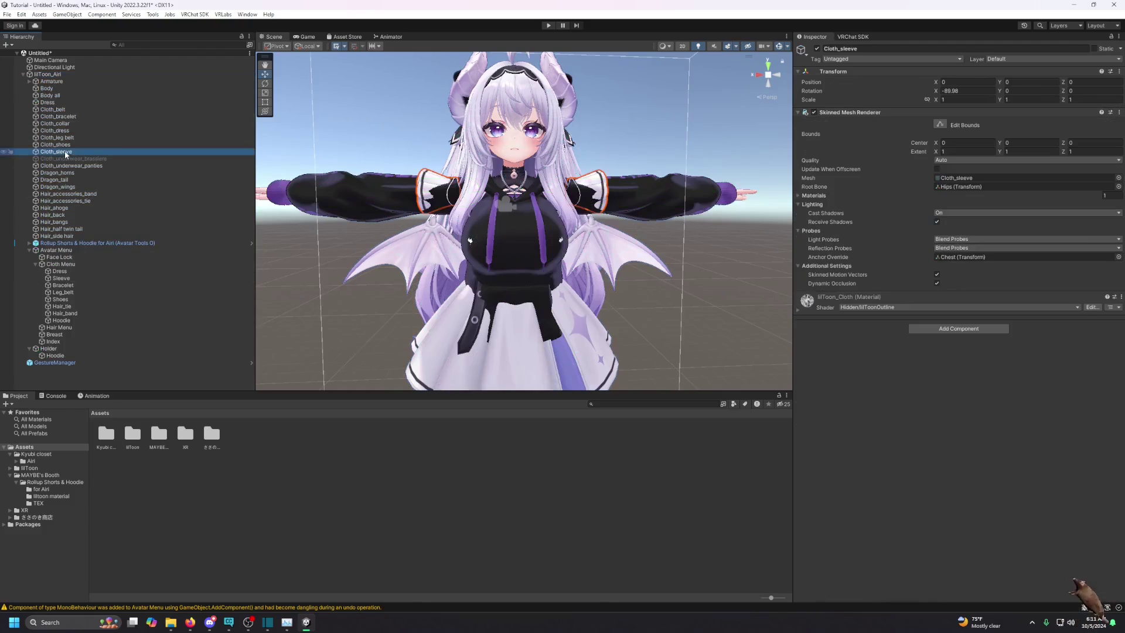
shift+click(54, 110)
drag(54, 115, 50, 103)
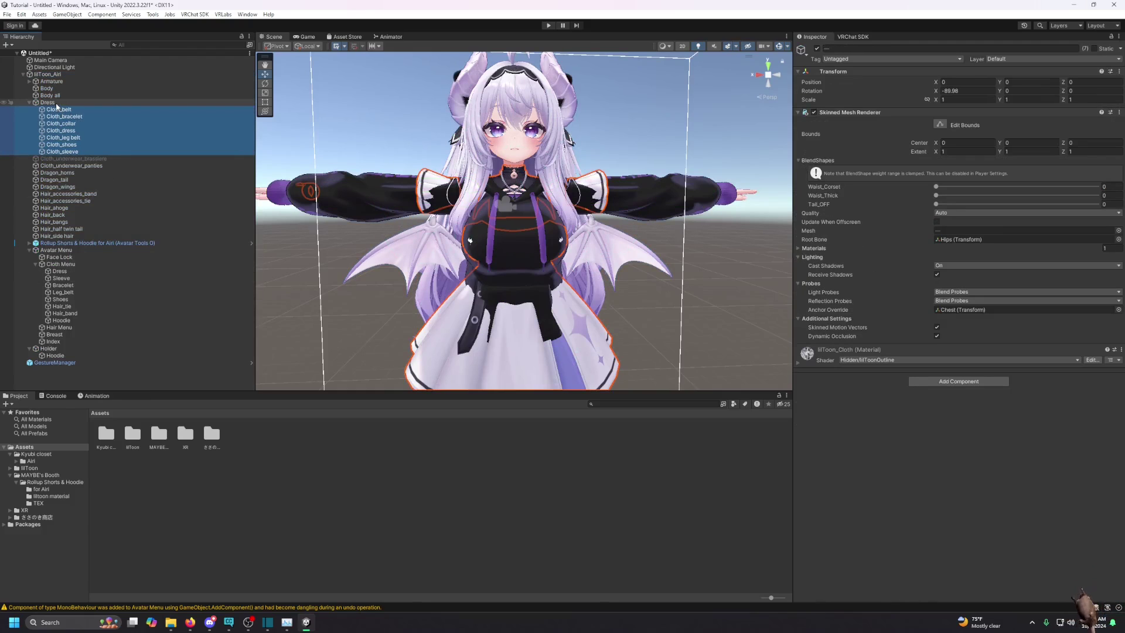
Step: Switch the clothing meshes inside Dress off and on repeatedly to compare the avatar with and without them
click(817, 48)
click(816, 48)
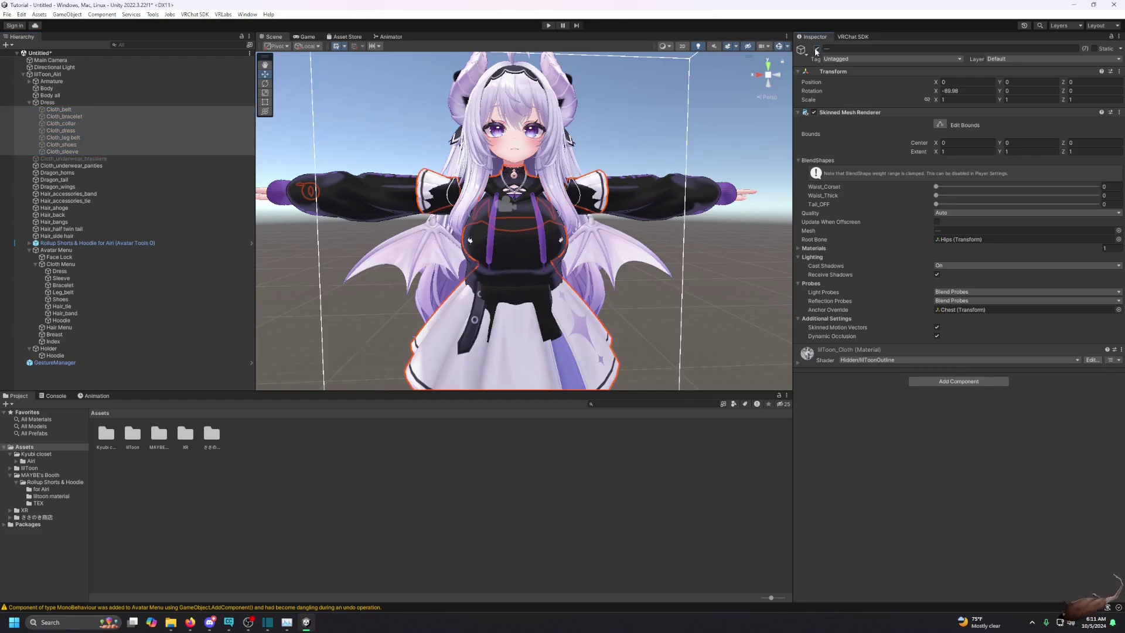
click(815, 48)
mouse_move(707, 248)
middle_down()
mouse_move(707, 87)
mouse_move(708, 249)
middle_up()
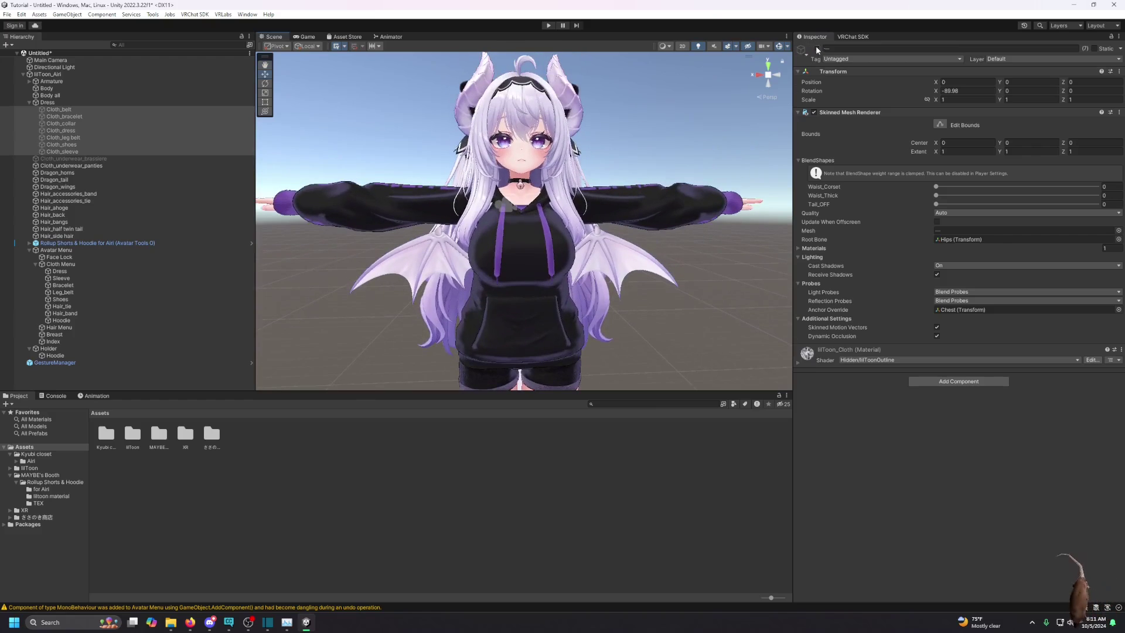
click(817, 48)
click(817, 48)
click(817, 48)
click(818, 48)
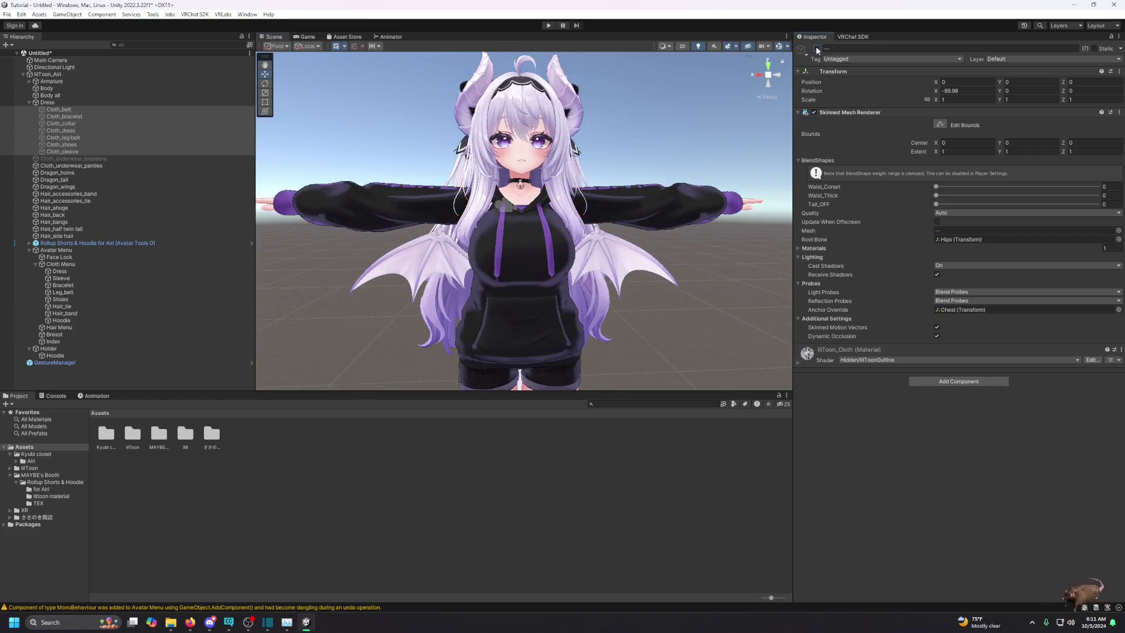
click(817, 48)
click(817, 48)
click(817, 48)
click(817, 48)
click(817, 48)
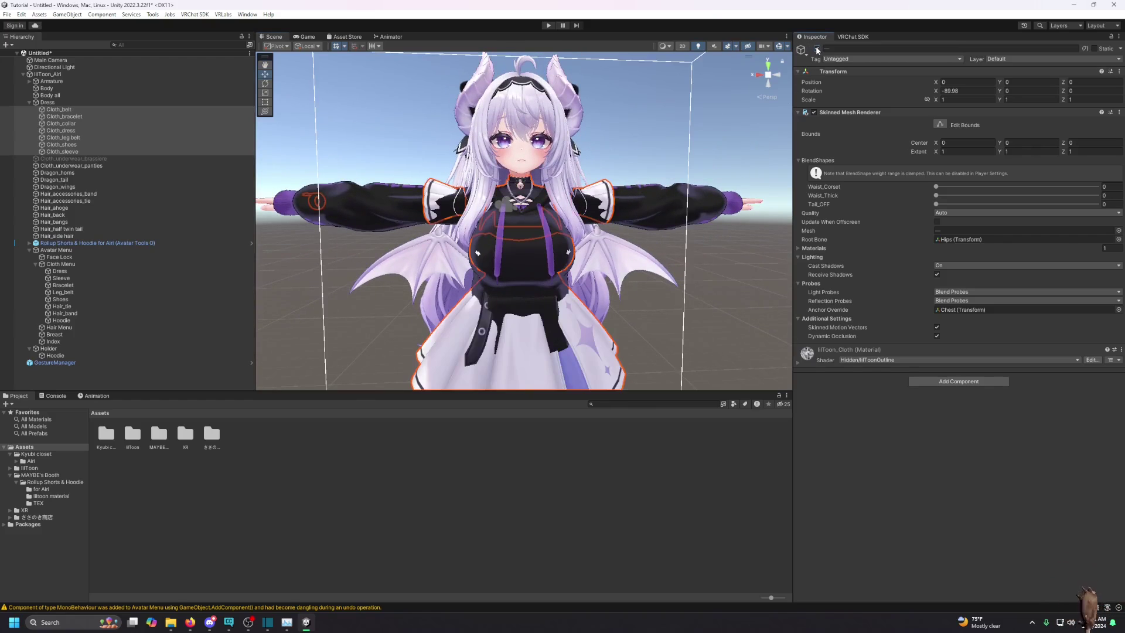
click(817, 48)
click(817, 48)
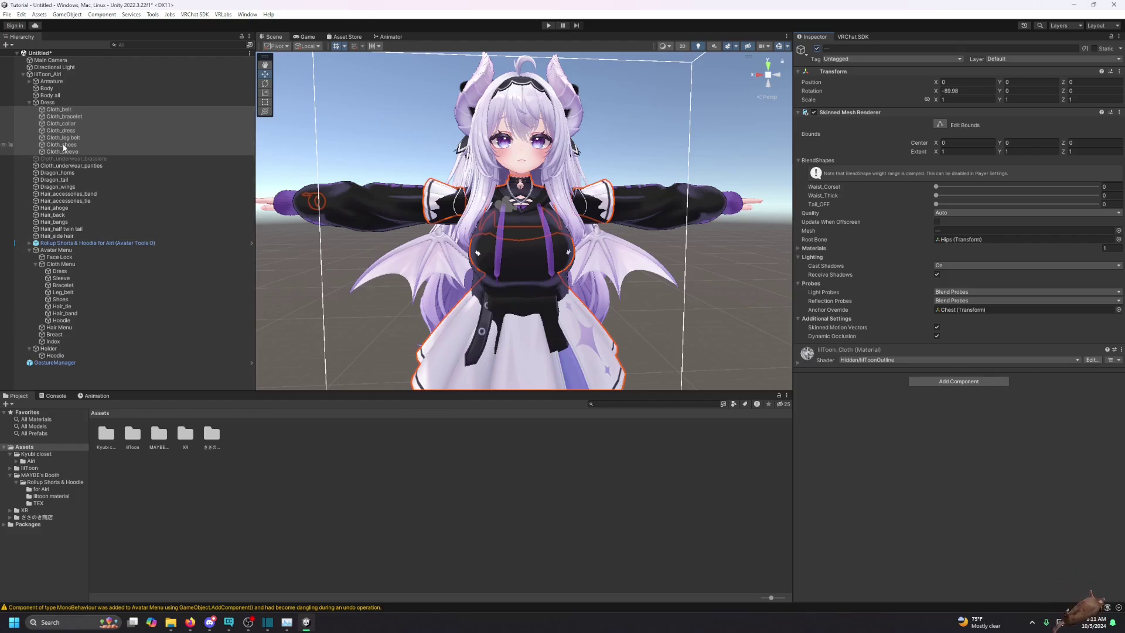
Step: Deactivate the Rollup Shorts & Hoodie outfit and test the Hoodie entry of Cloth Menu on and off in play mode
click(80, 244)
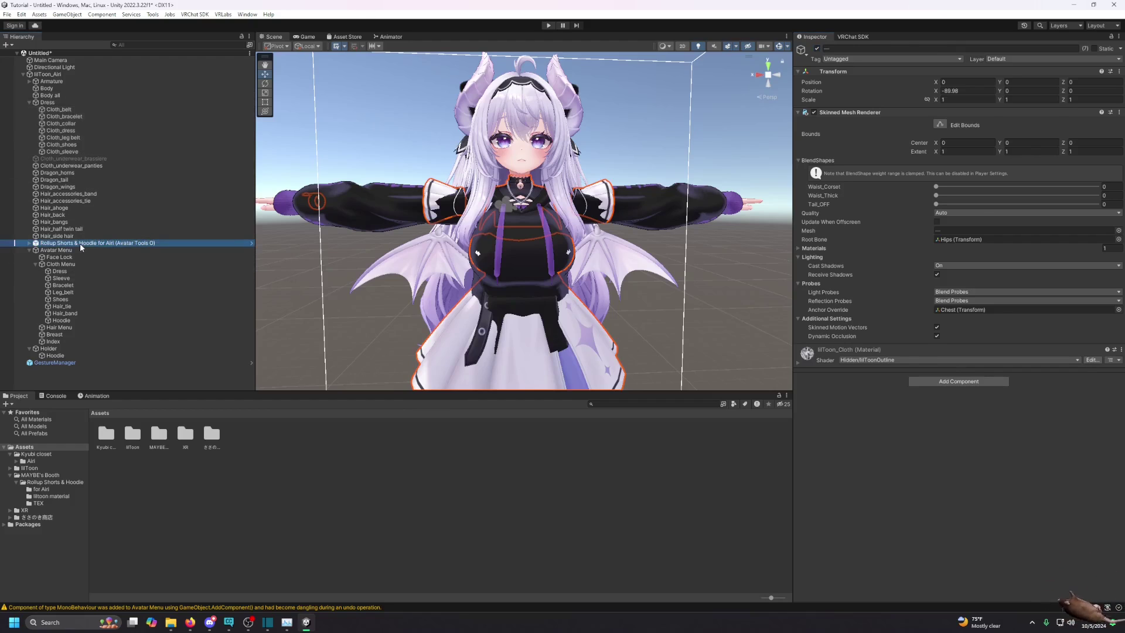
click(817, 49)
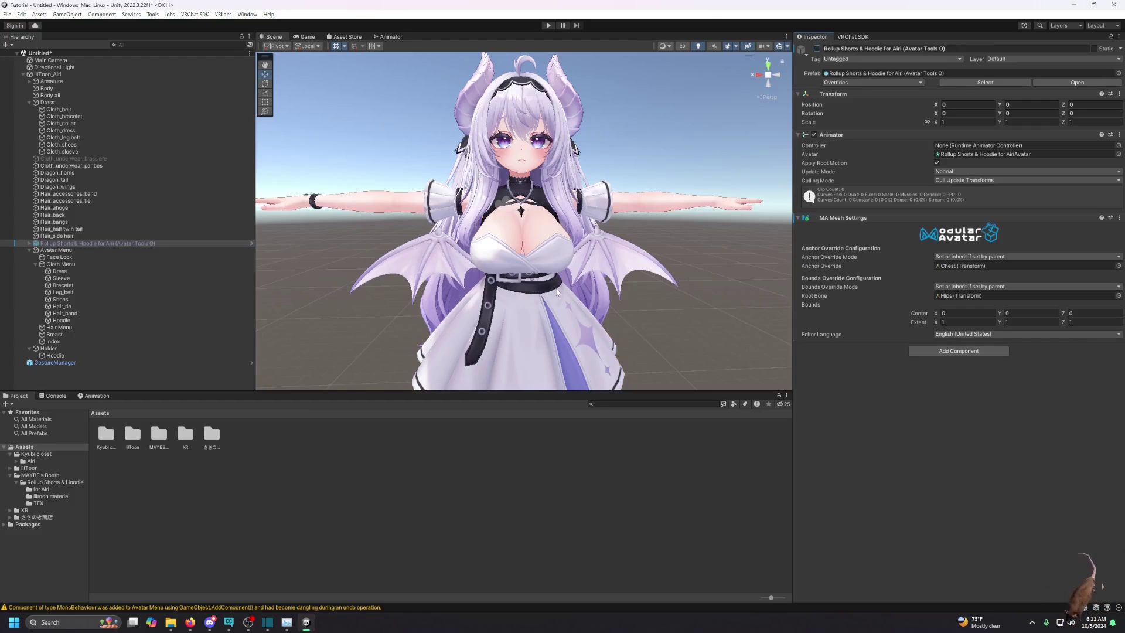
click(55, 363)
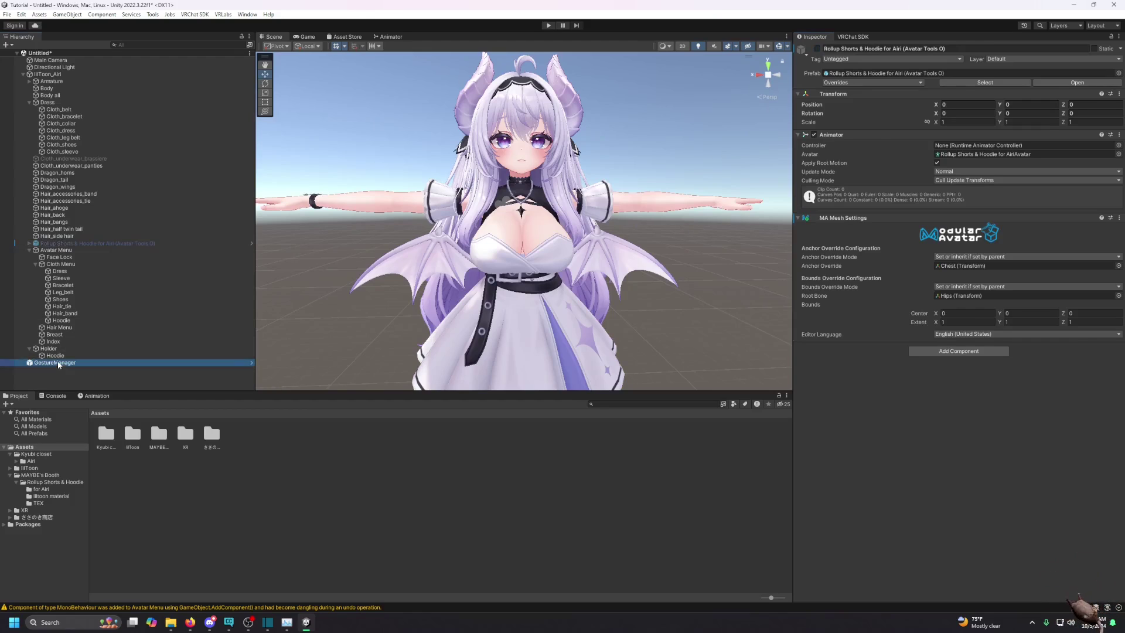
click(938, 180)
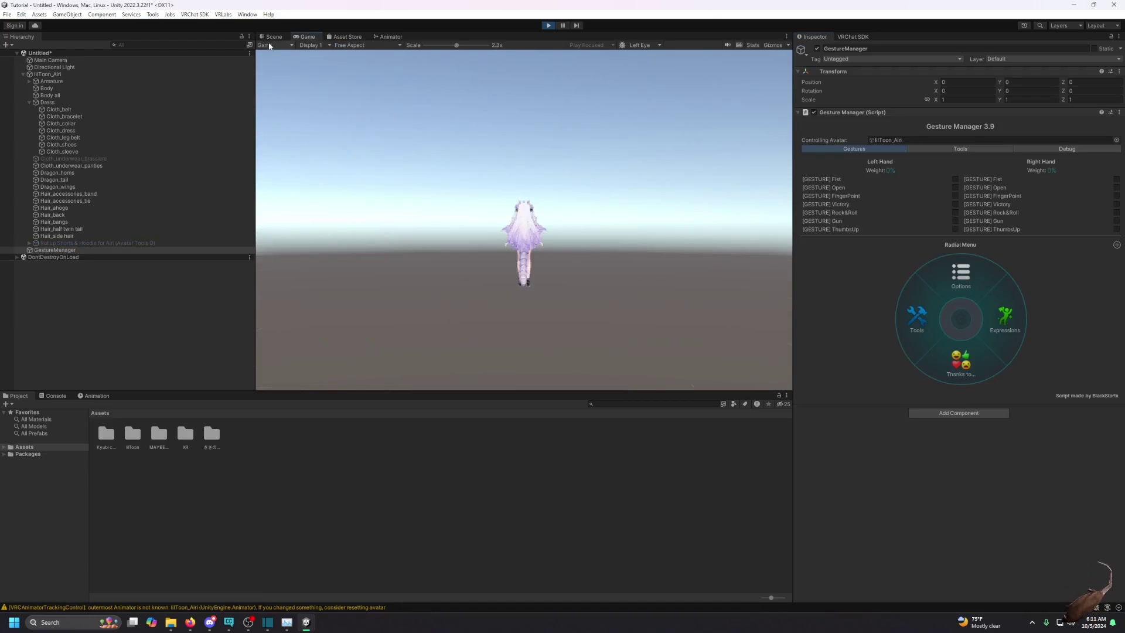
click(1009, 343)
click(962, 355)
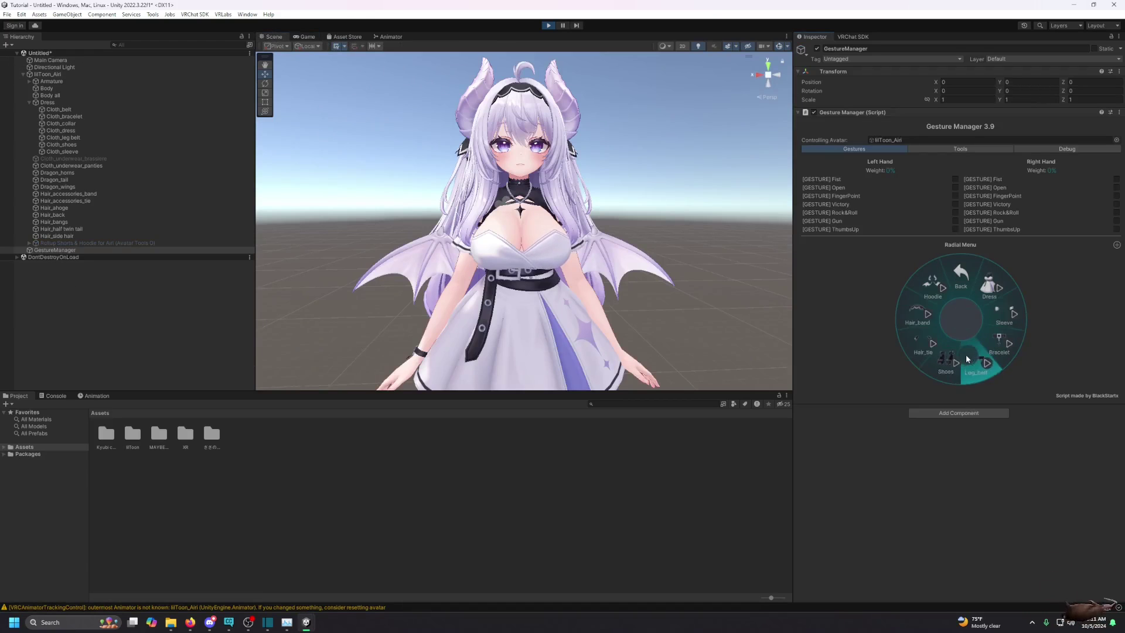
click(938, 293)
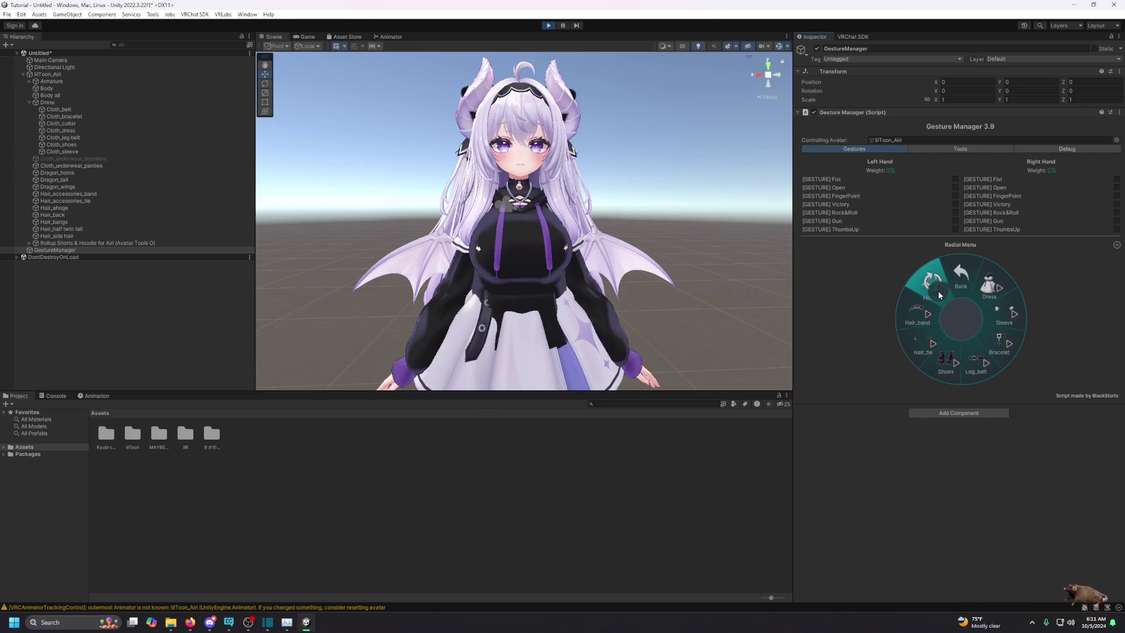
click(926, 290)
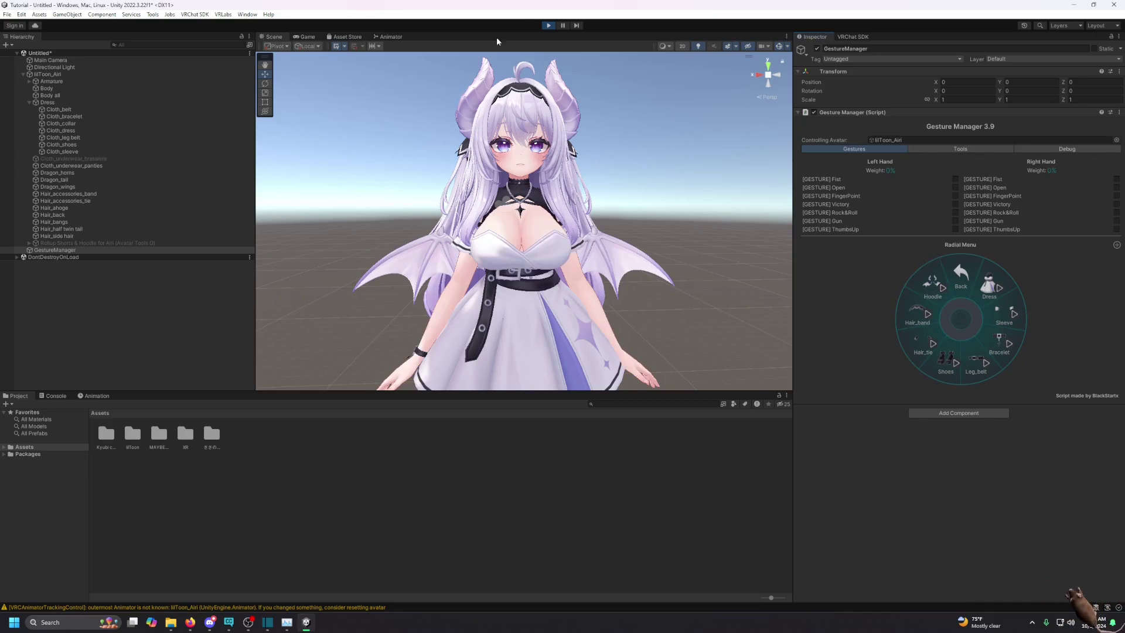
click(550, 25)
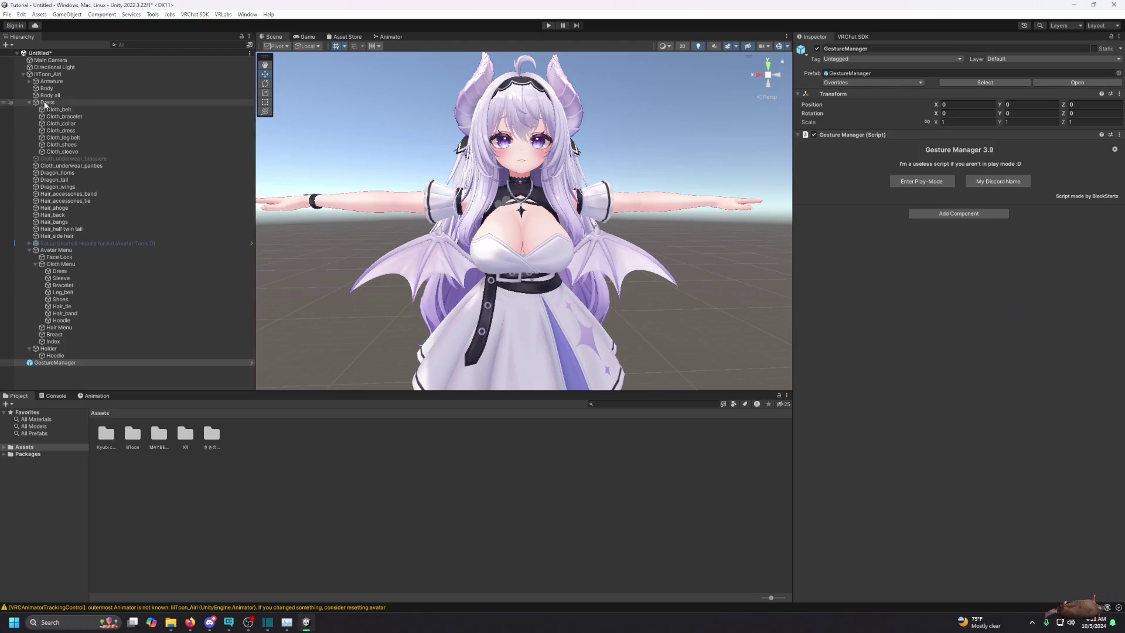
Step: Add the Dress object to the object toggle list of Hoodie under Holder with its state set to OFF
click(32, 103)
click(30, 103)
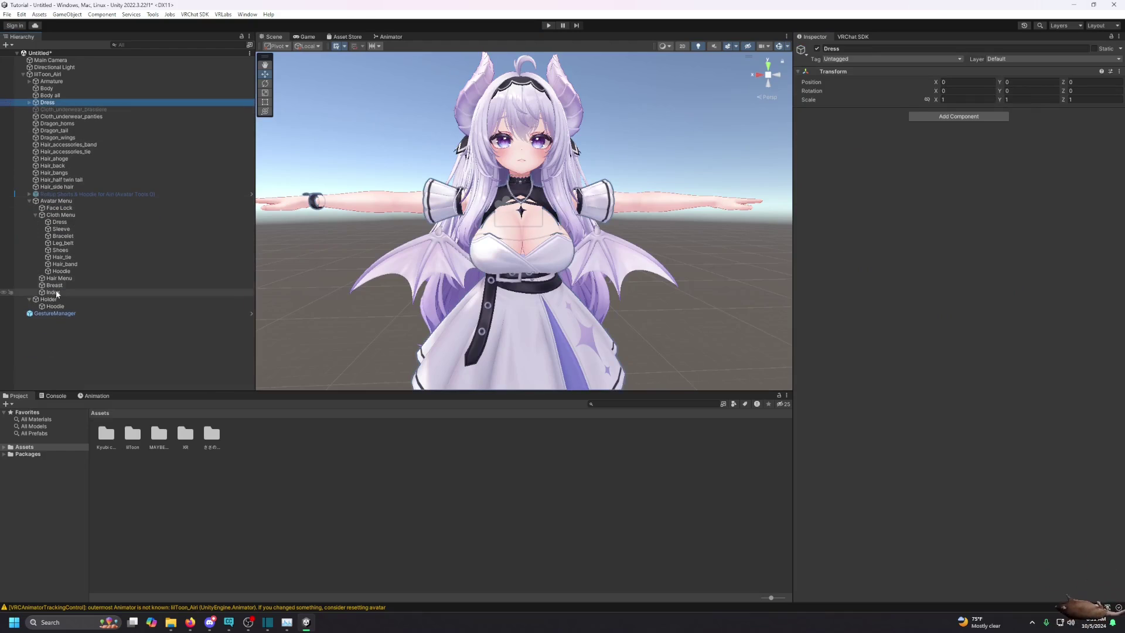
click(55, 305)
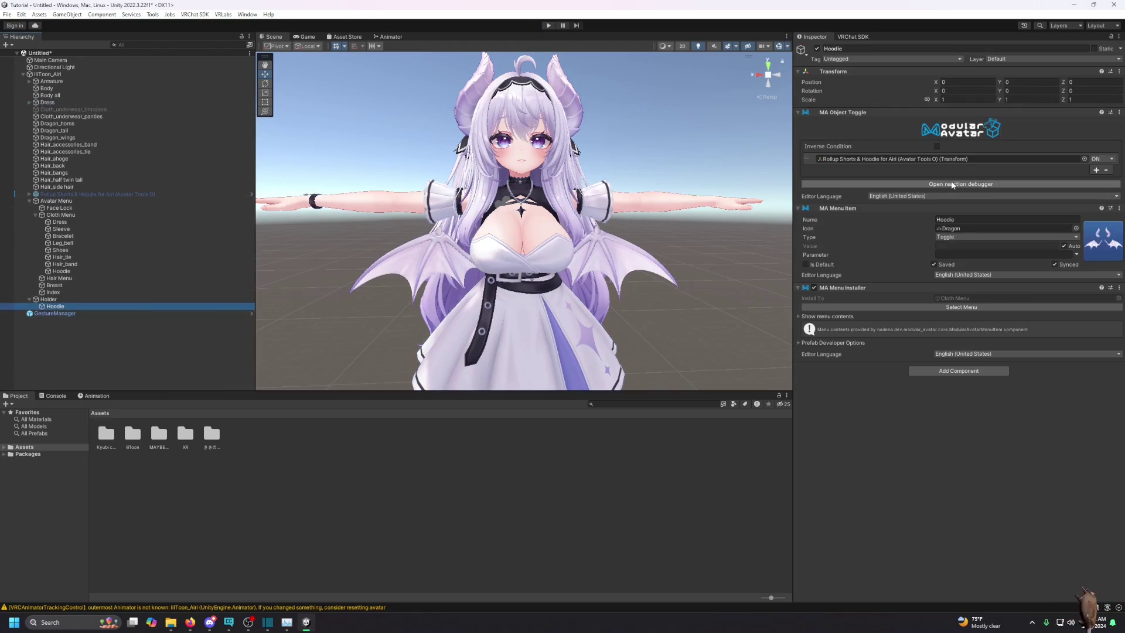
click(1096, 170)
click(1102, 168)
click(1094, 187)
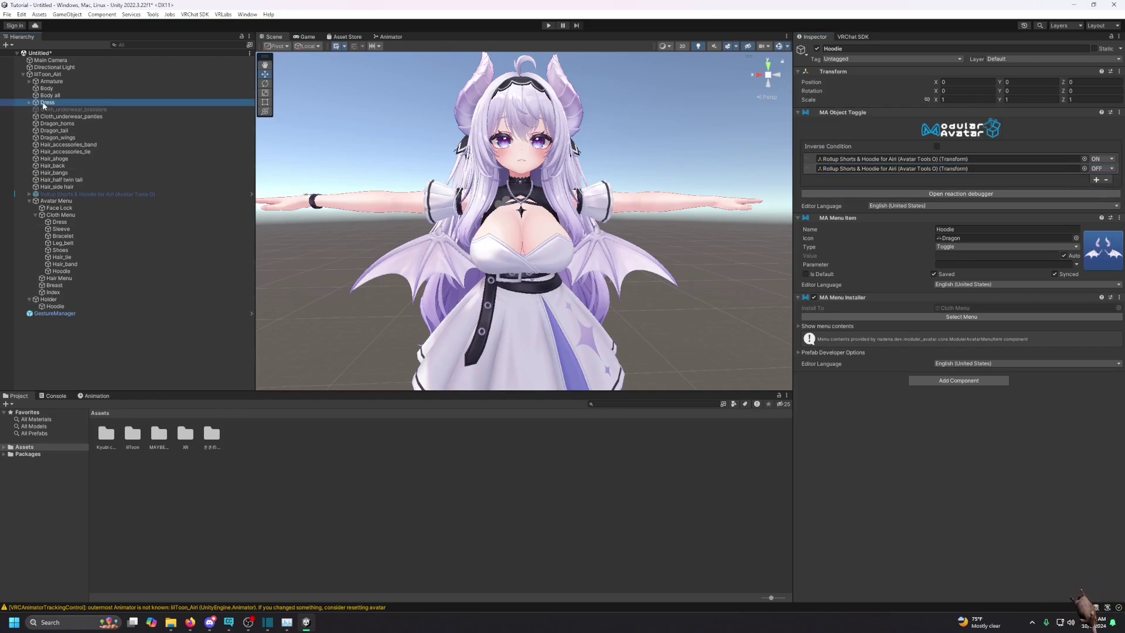
click(847, 170)
drag(857, 172, 857, 171)
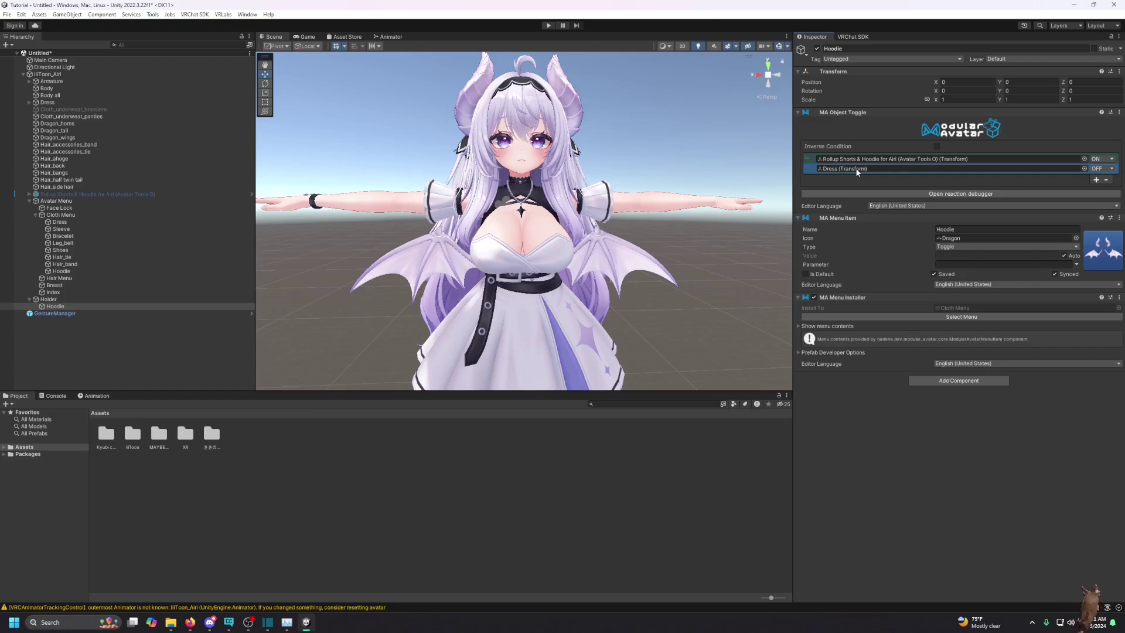
Step: Switch the Dress object off and on to check what it hides on the avatar
click(67, 104)
click(817, 48)
click(818, 49)
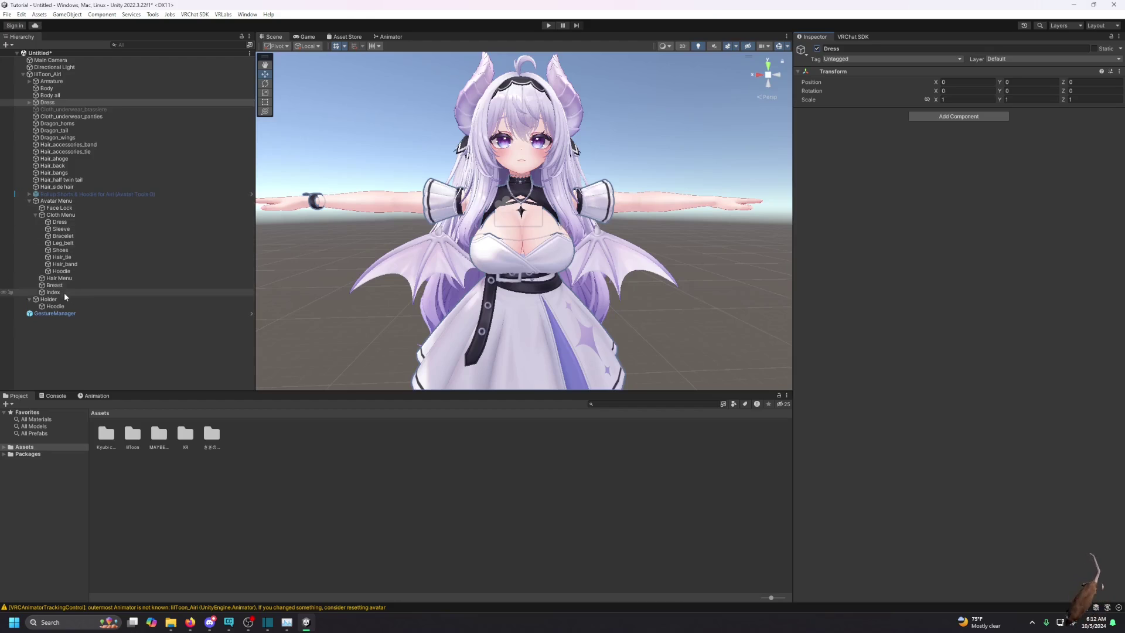
Step: Review the Hoodie object toggle and activate the Cloth_underwear_brassiere mesh
click(56, 306)
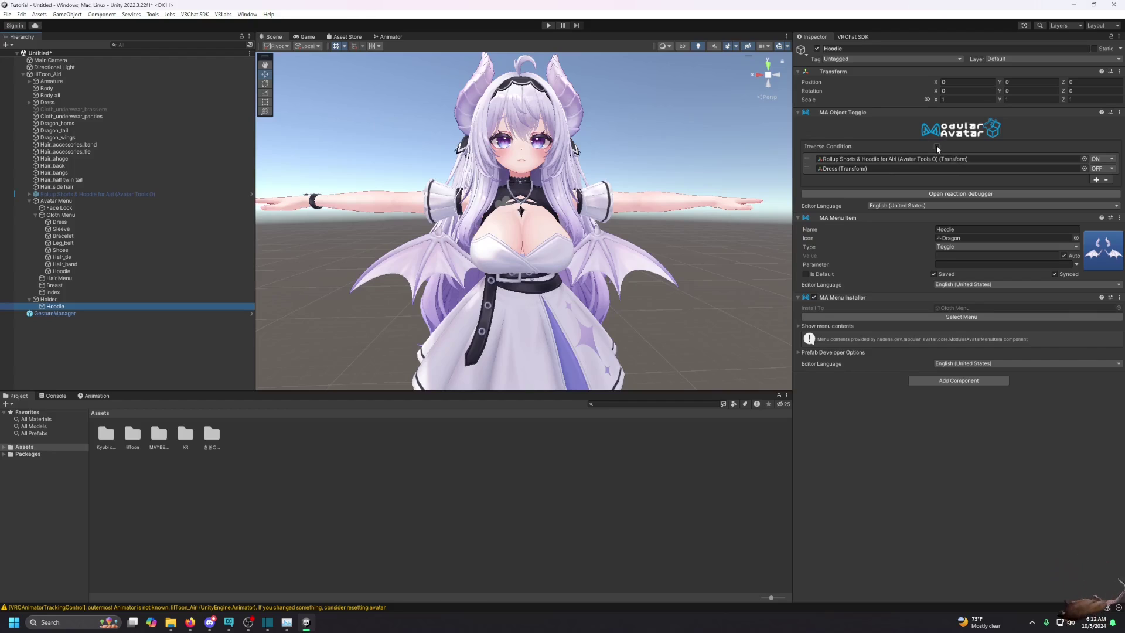
click(97, 109)
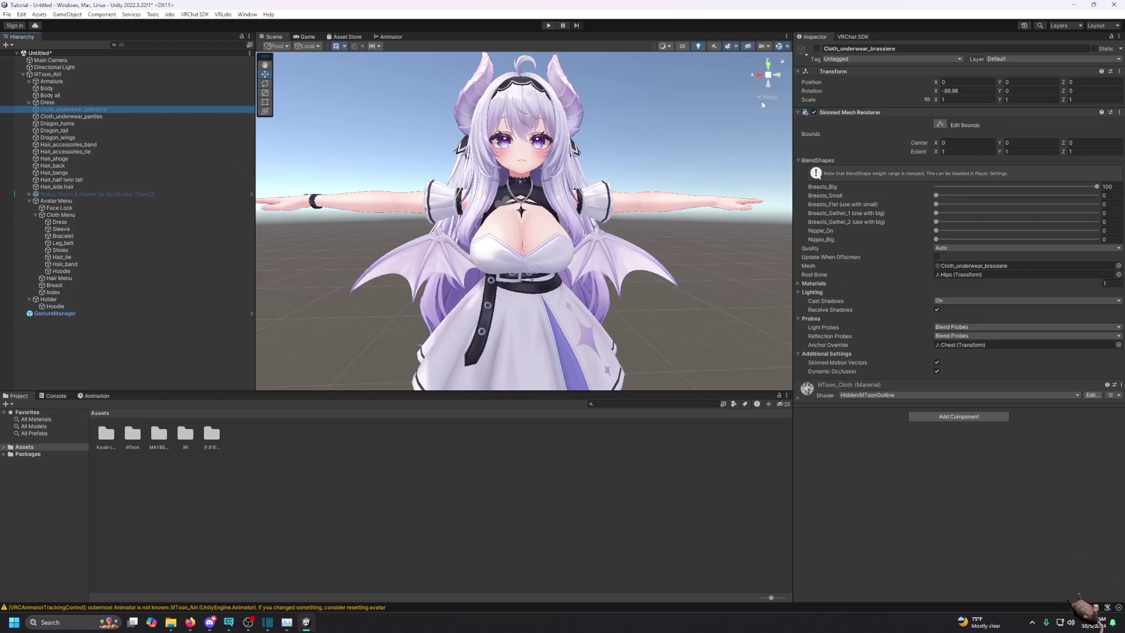
click(817, 49)
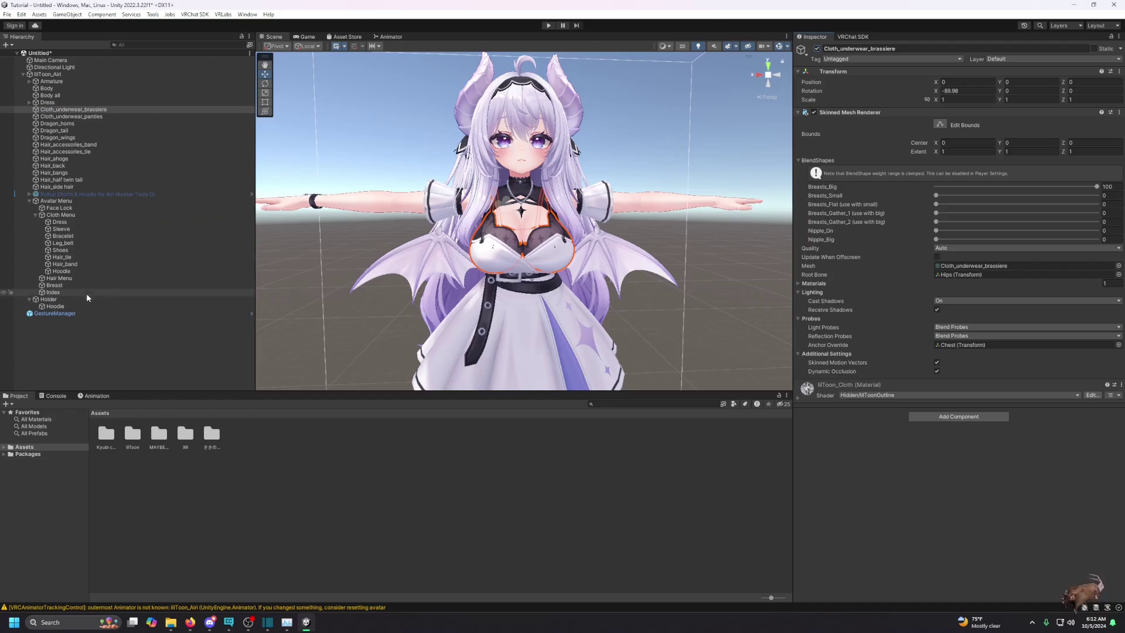
Step: Preview both states of the Hoodie object toggle under Holder by switching its Inverse Condition on and off
click(73, 305)
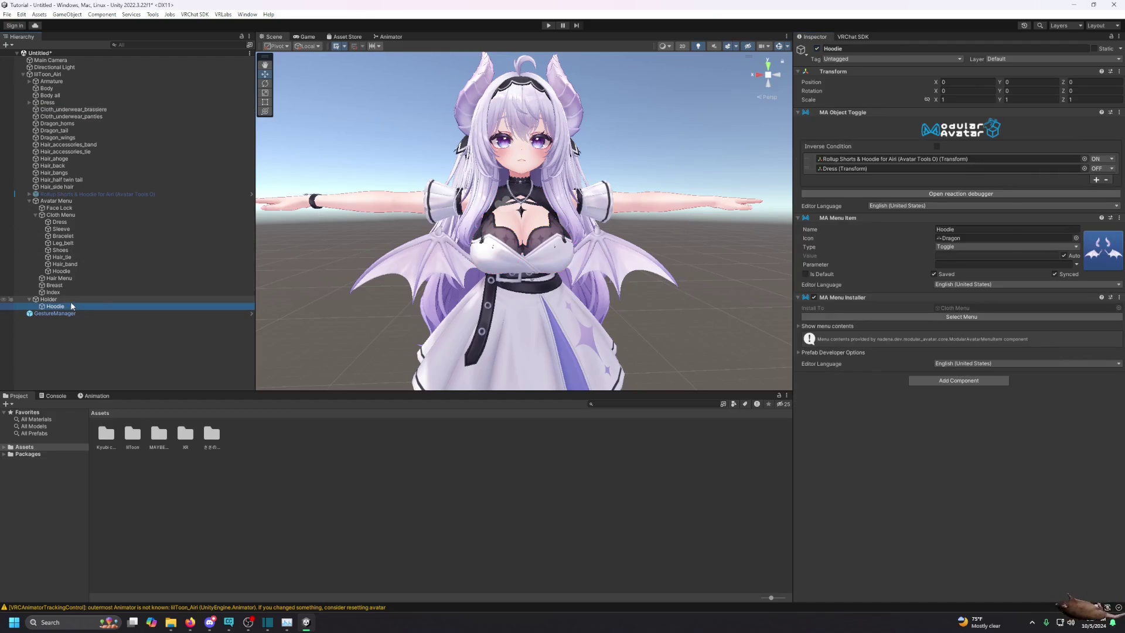
click(936, 147)
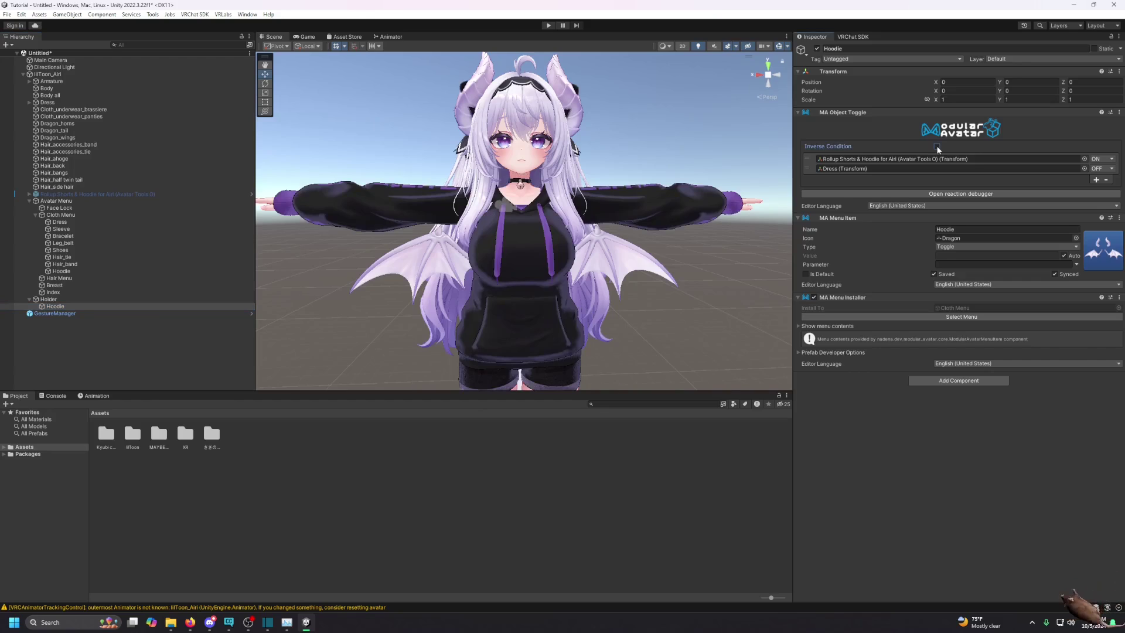
click(937, 147)
click(936, 147)
click(936, 147)
click(937, 146)
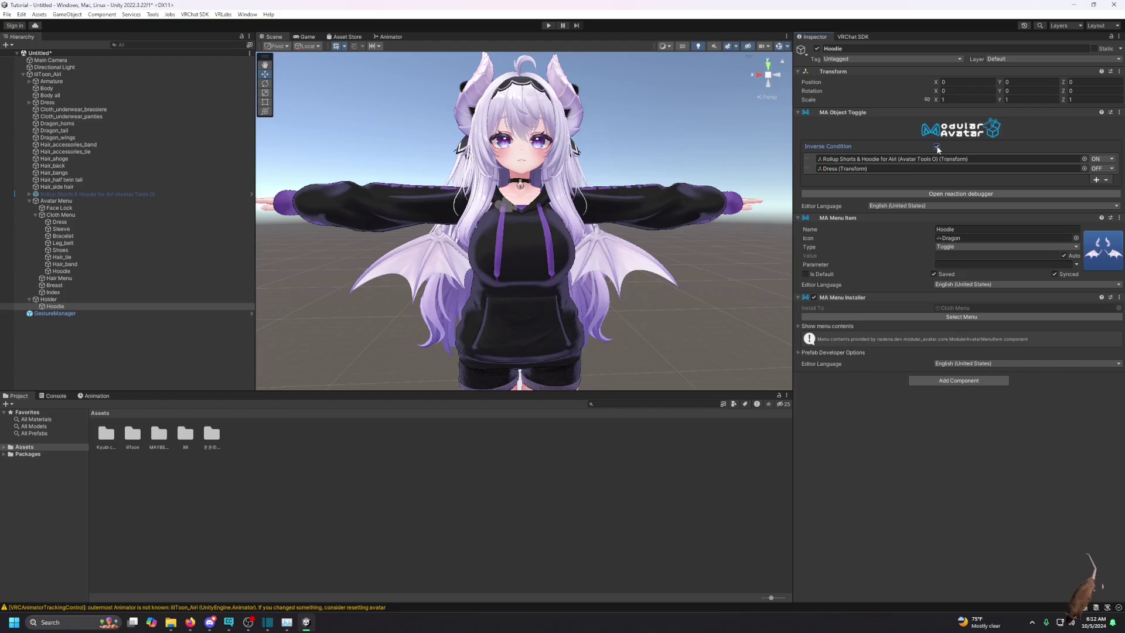
Step: Compare the dress and hoodie on the avatar's upper body by repeatedly switching the Hoodie object toggle's Inverse Condition
click(937, 147)
click(937, 146)
click(936, 147)
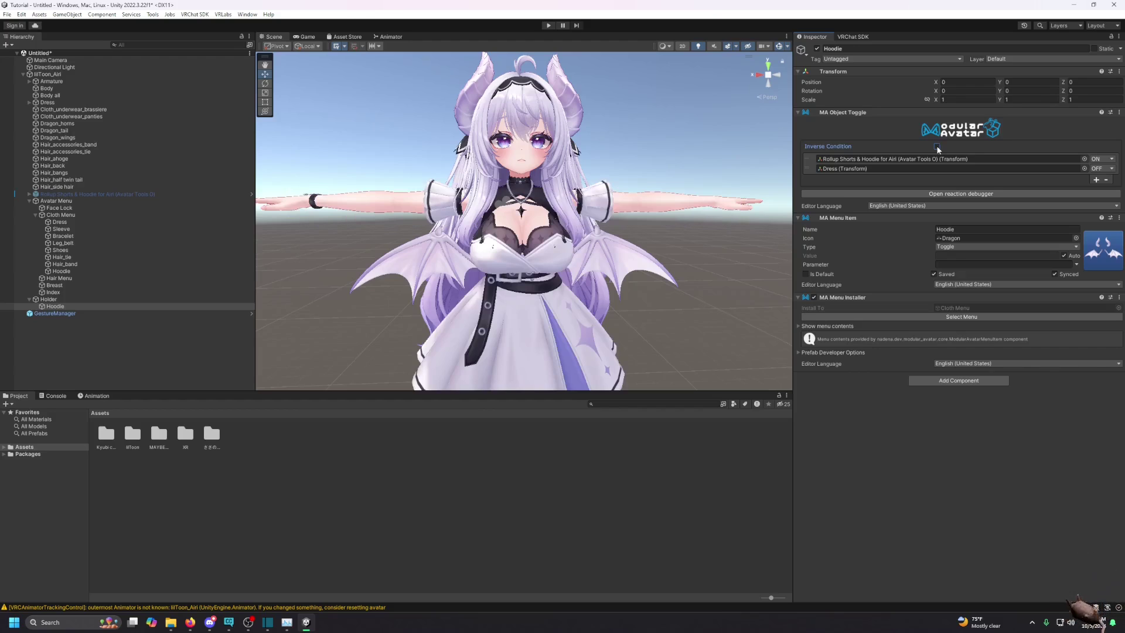
click(936, 146)
click(936, 147)
click(937, 147)
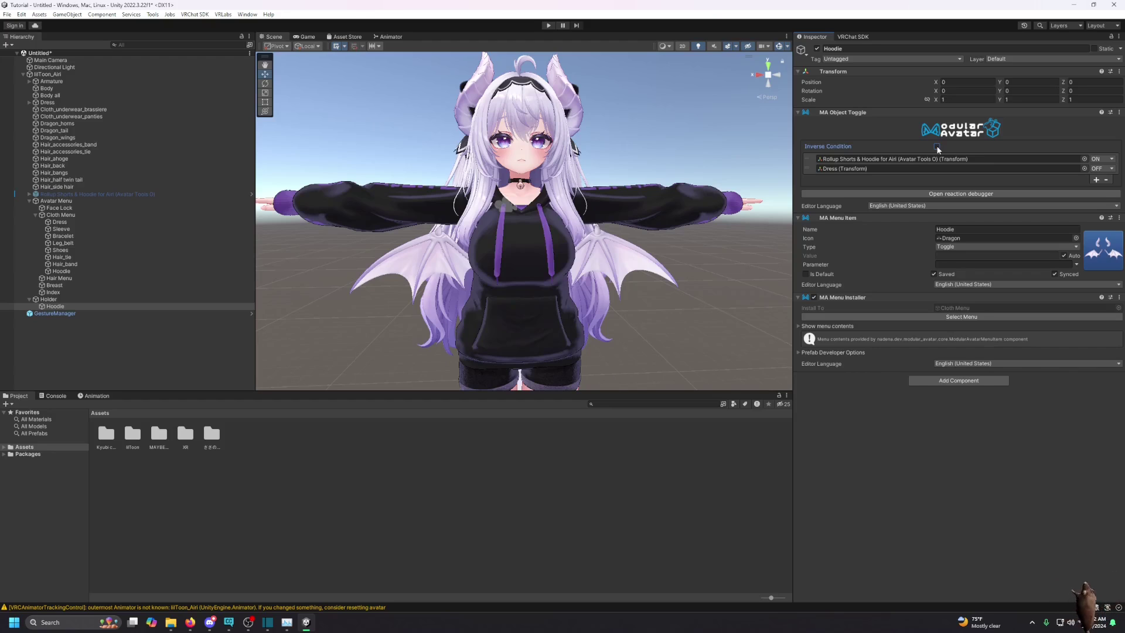
click(936, 146)
click(937, 147)
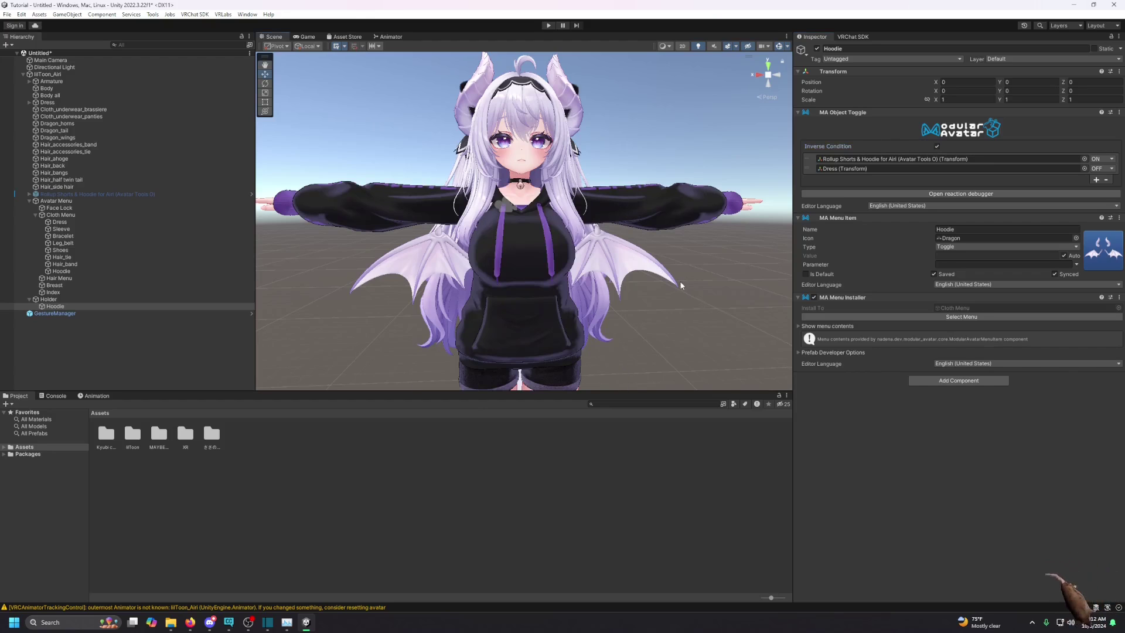
Step: Examine the avatar's thighs and leg belt area in both outfits by switching the object toggle's Inverse Condition
middle_drag(681, 285, 679, 175)
scroll(665, 250, up, 8)
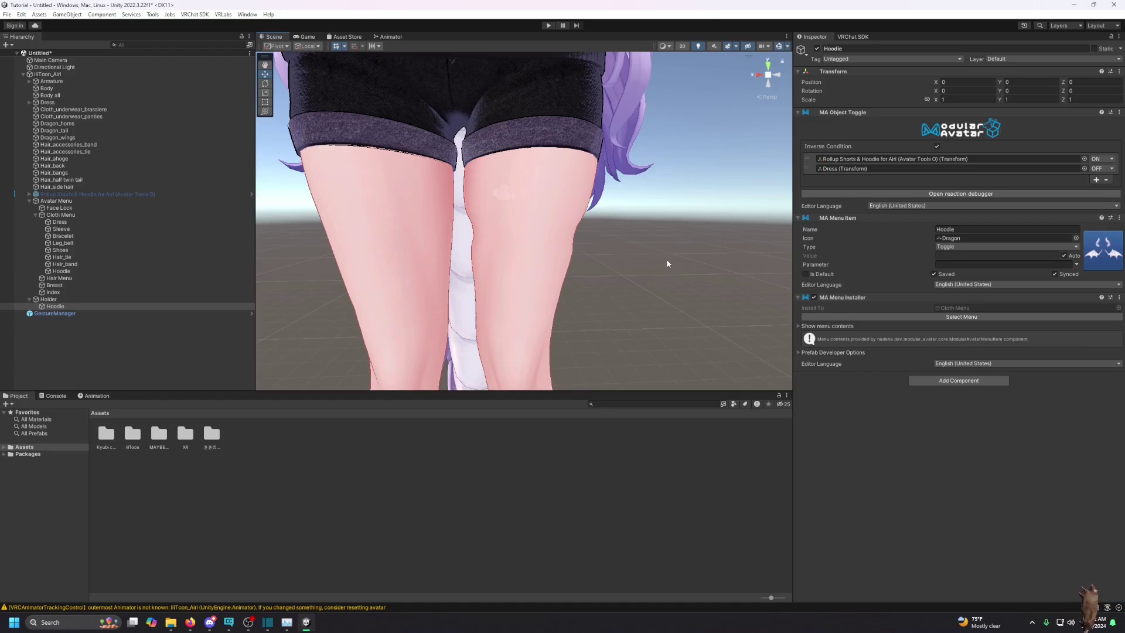
click(937, 146)
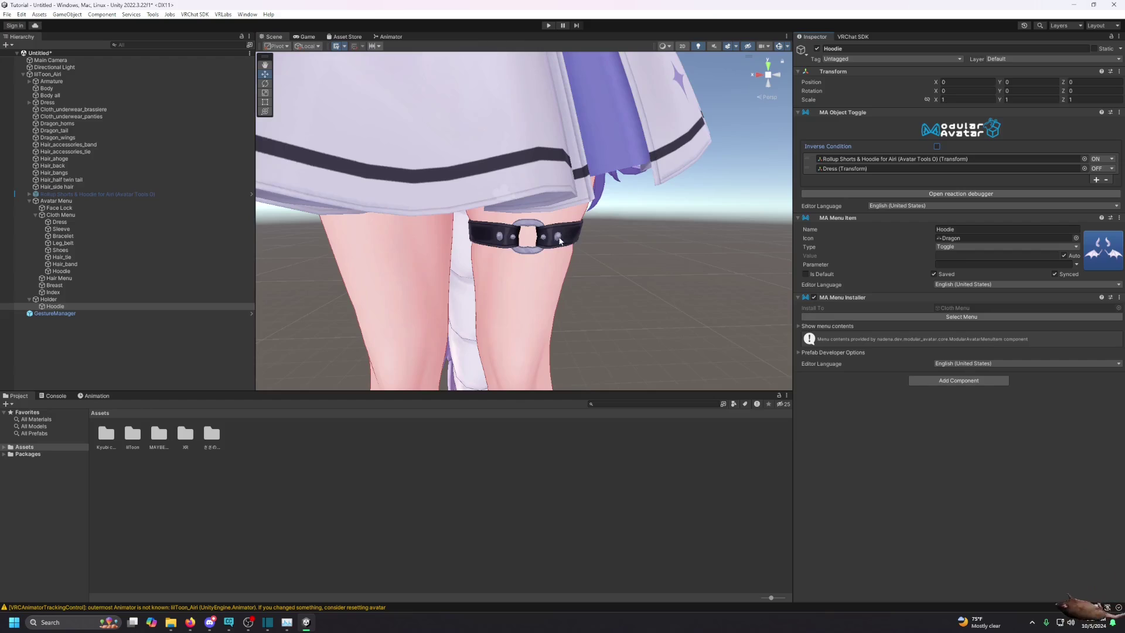
click(936, 146)
click(937, 146)
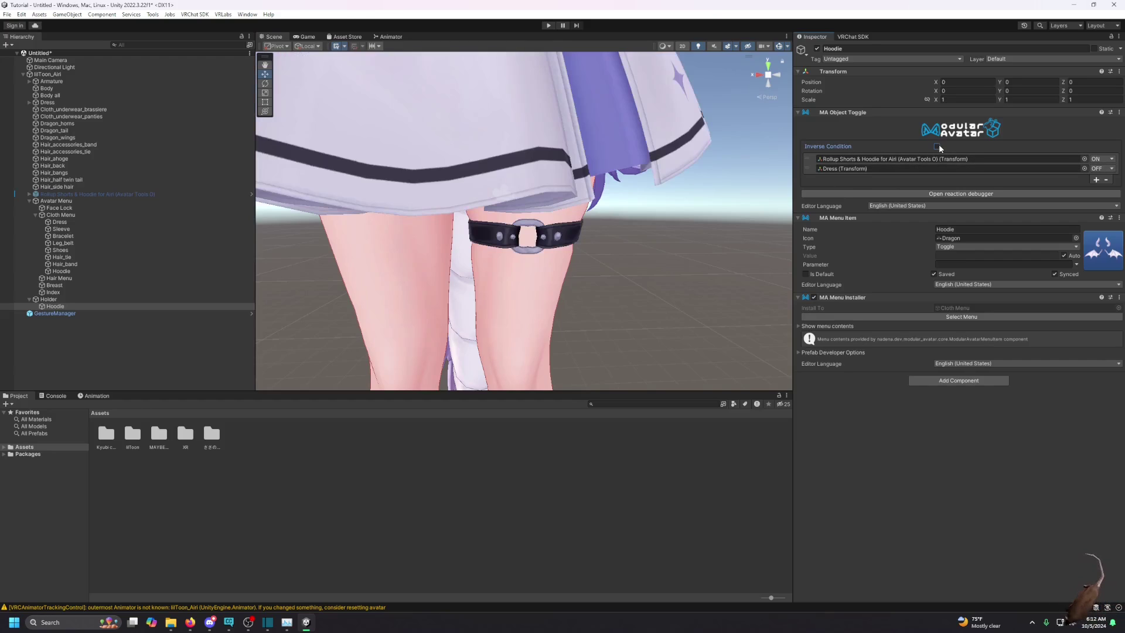
click(937, 146)
click(938, 146)
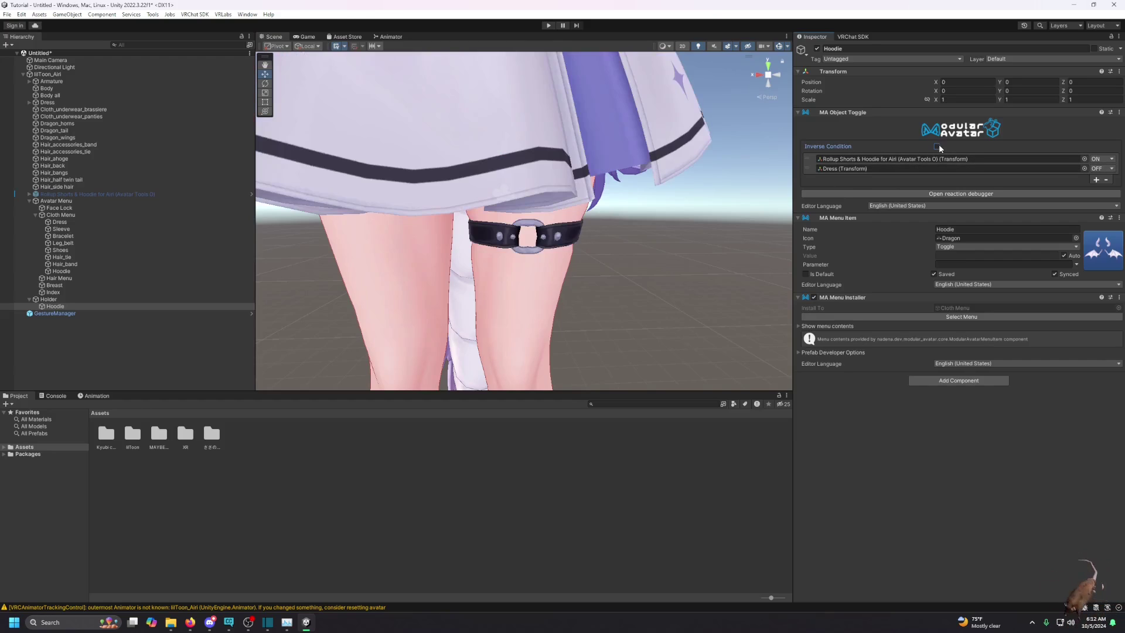
click(937, 146)
Step: Inspect the Default_leg belt_ON blendshape of Body all on the thighs, and look at the Rollup Shorts & Hoodie object's settings
click(562, 268)
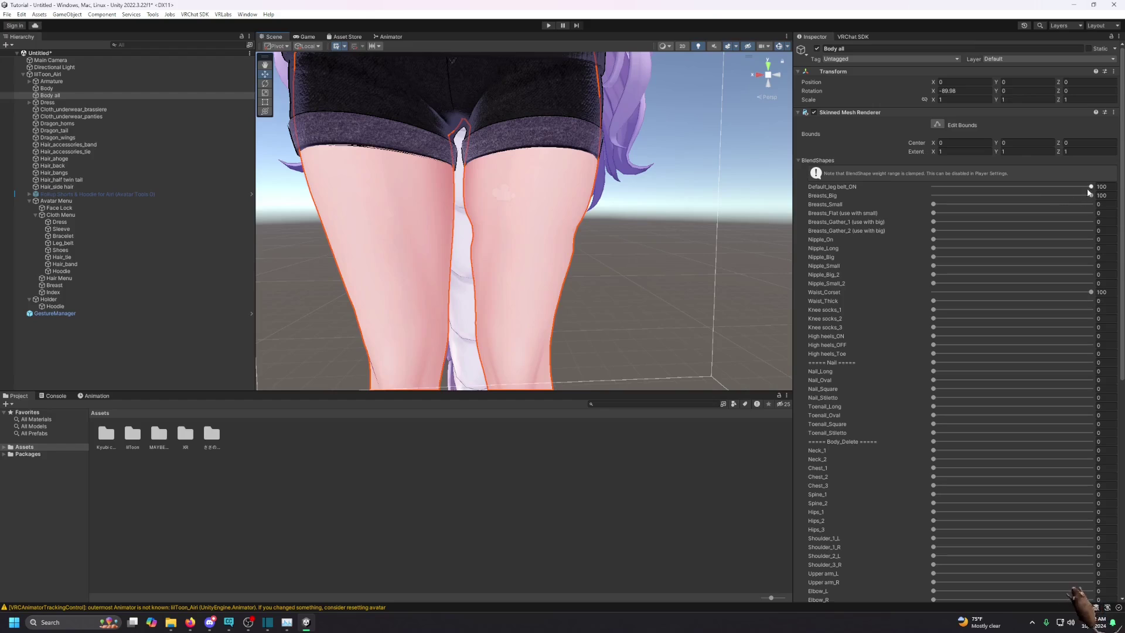
mouse_move(1090, 188)
mouse_down()
mouse_move(916, 196)
mouse_move(1088, 198)
mouse_up()
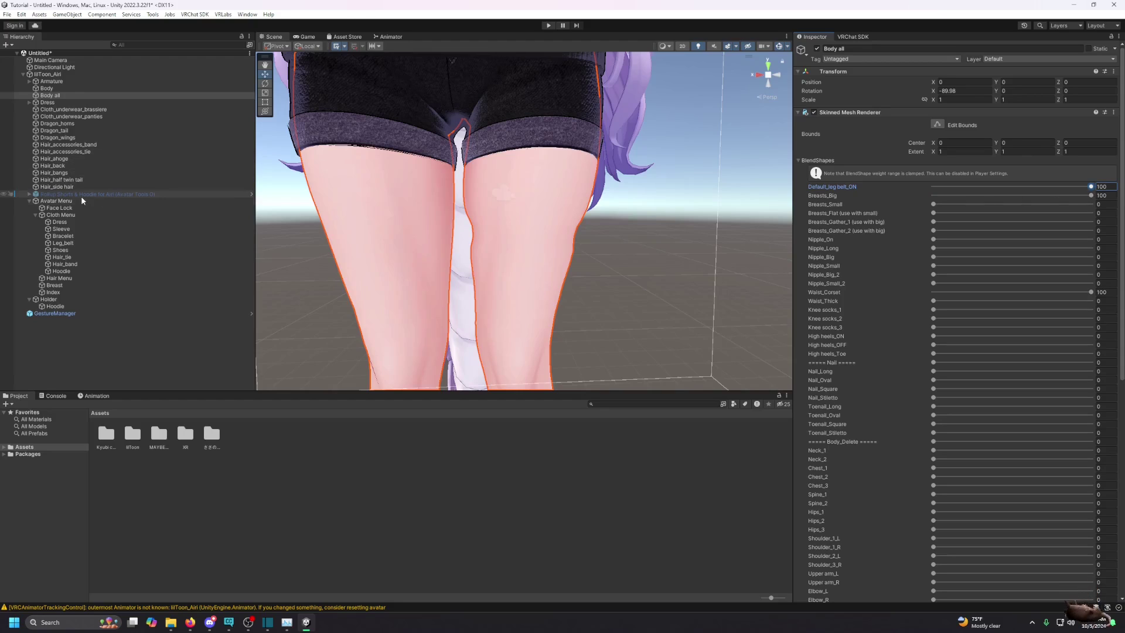
click(62, 195)
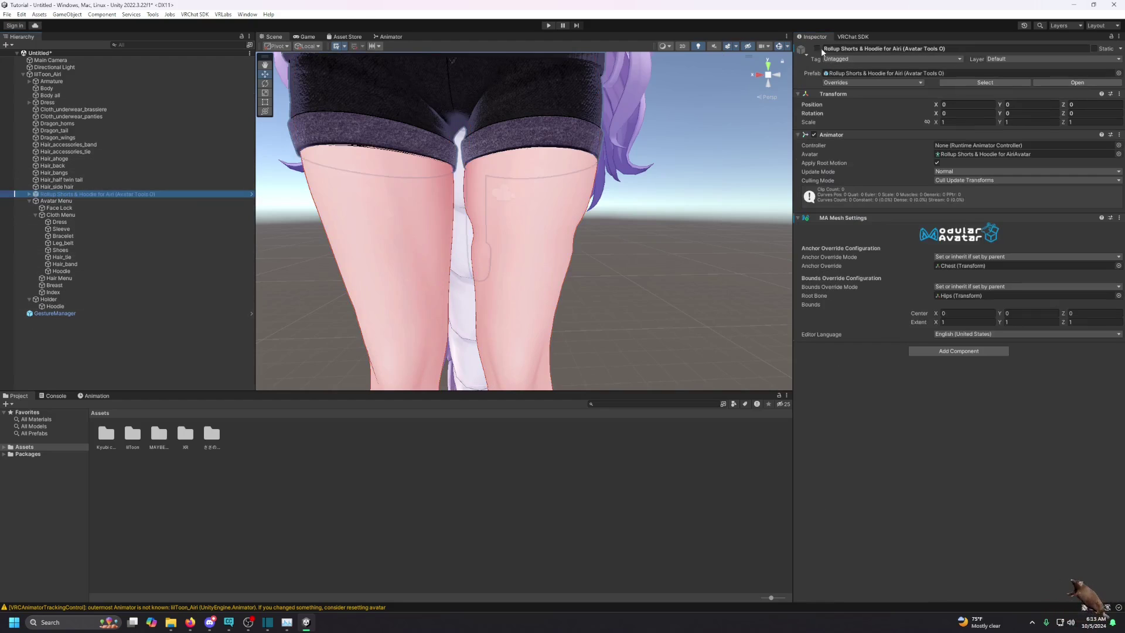
Step: Turn off the object toggle's Inverse Condition on Hoodie under Holder and add an MA Shape Changer component to it
click(75, 305)
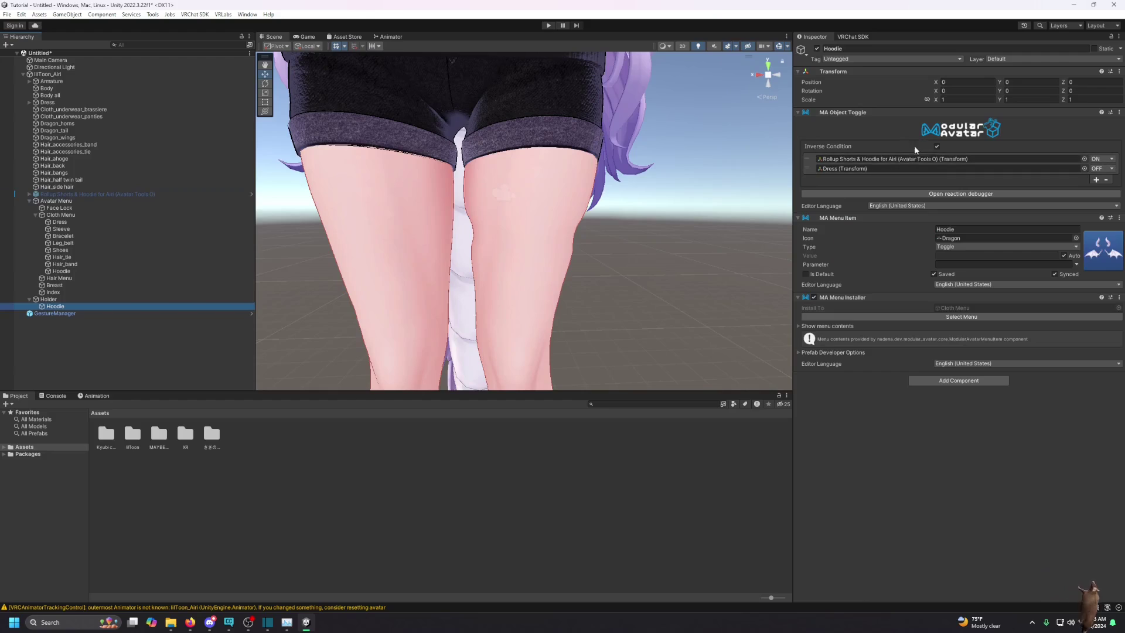
click(935, 146)
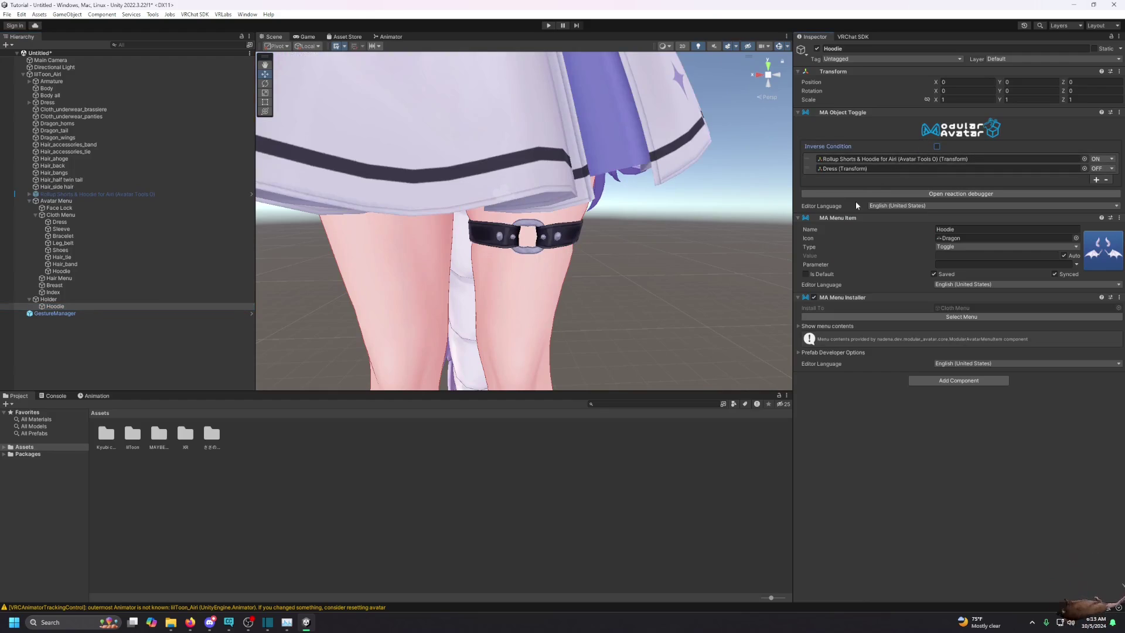
click(960, 380)
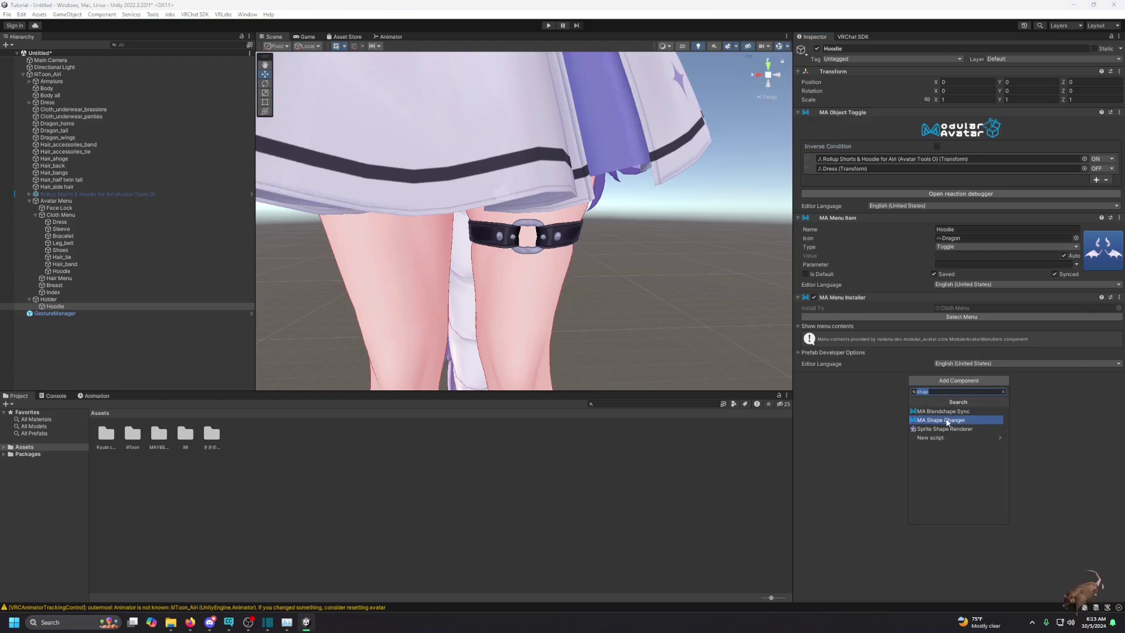
text(shape)
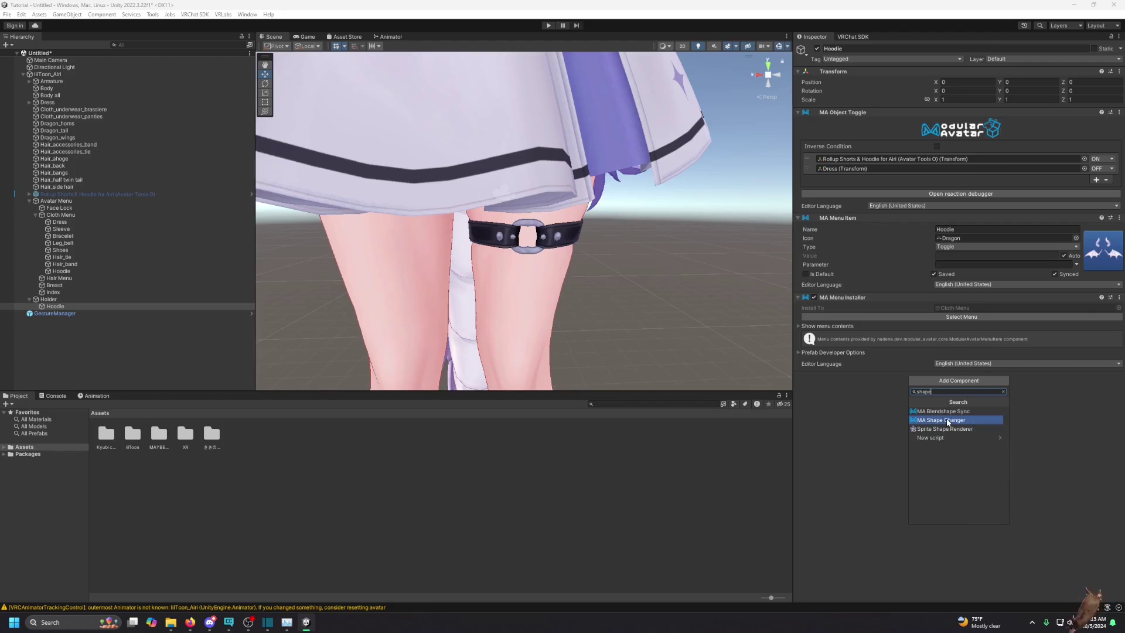
click(936, 421)
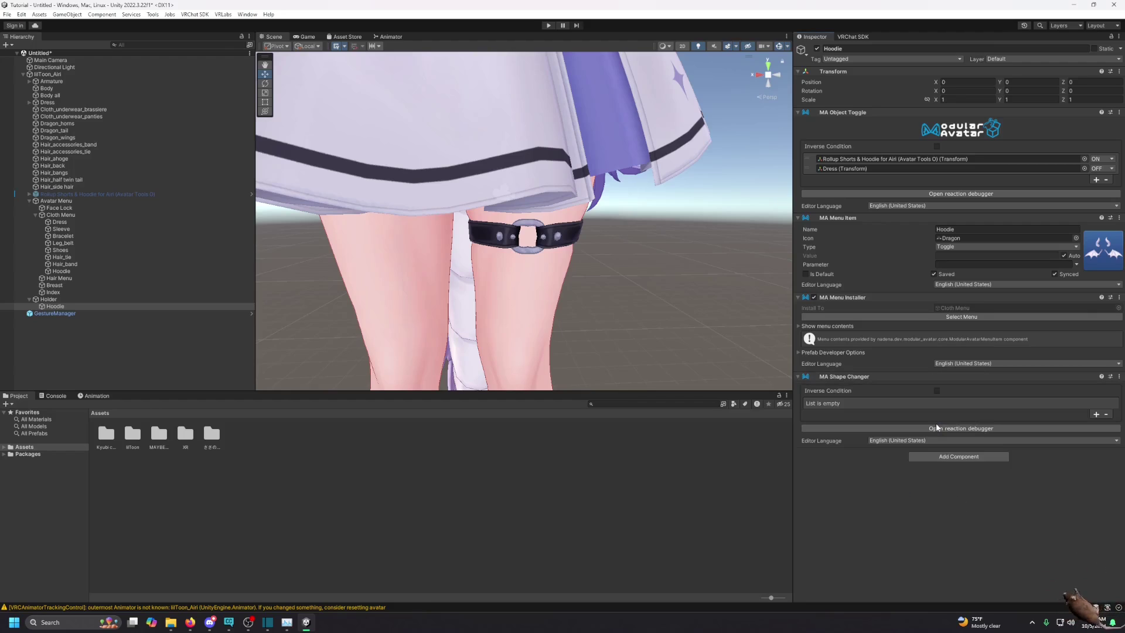
Step: Add the Default_leg belt_ON blendshape of Body all to the Shape Changer list
click(1095, 414)
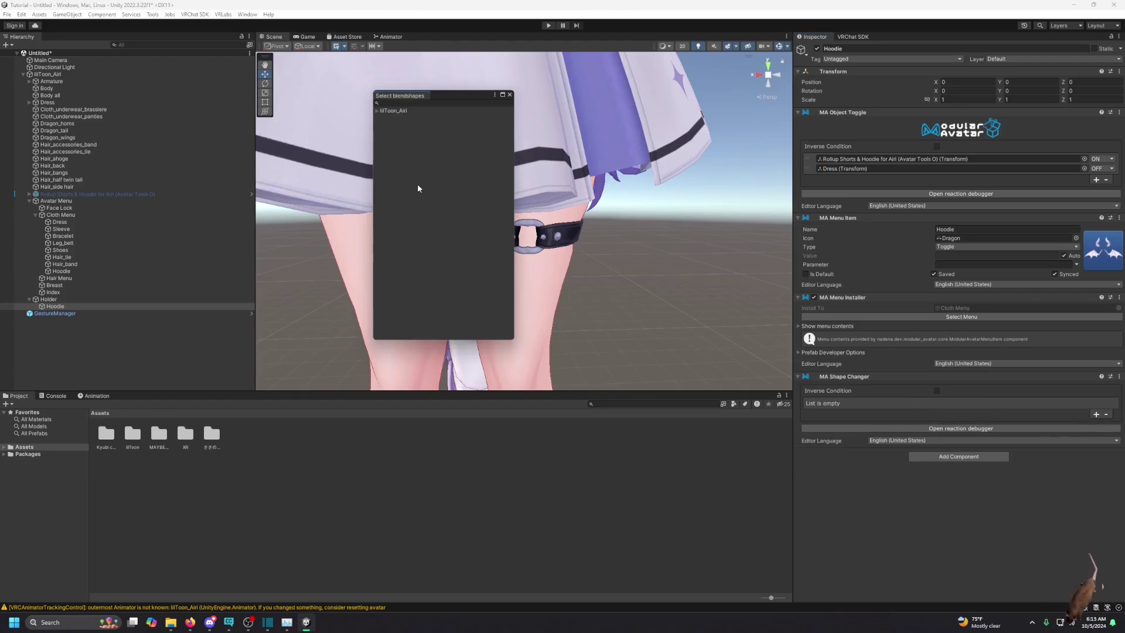
click(382, 111)
click(377, 111)
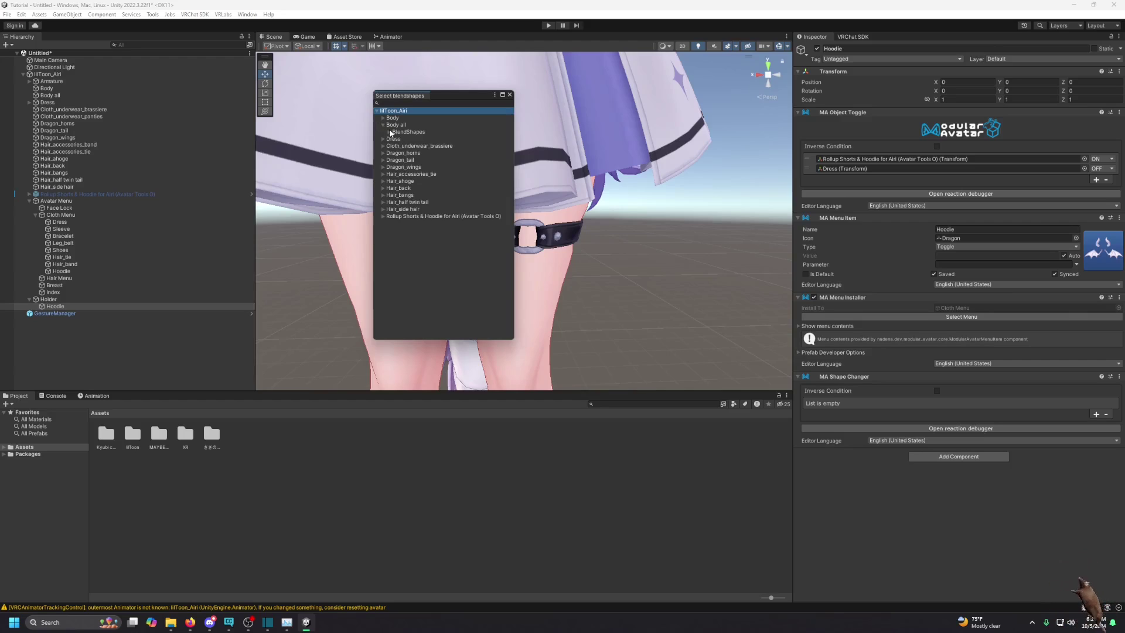
click(383, 125)
double_click(408, 139)
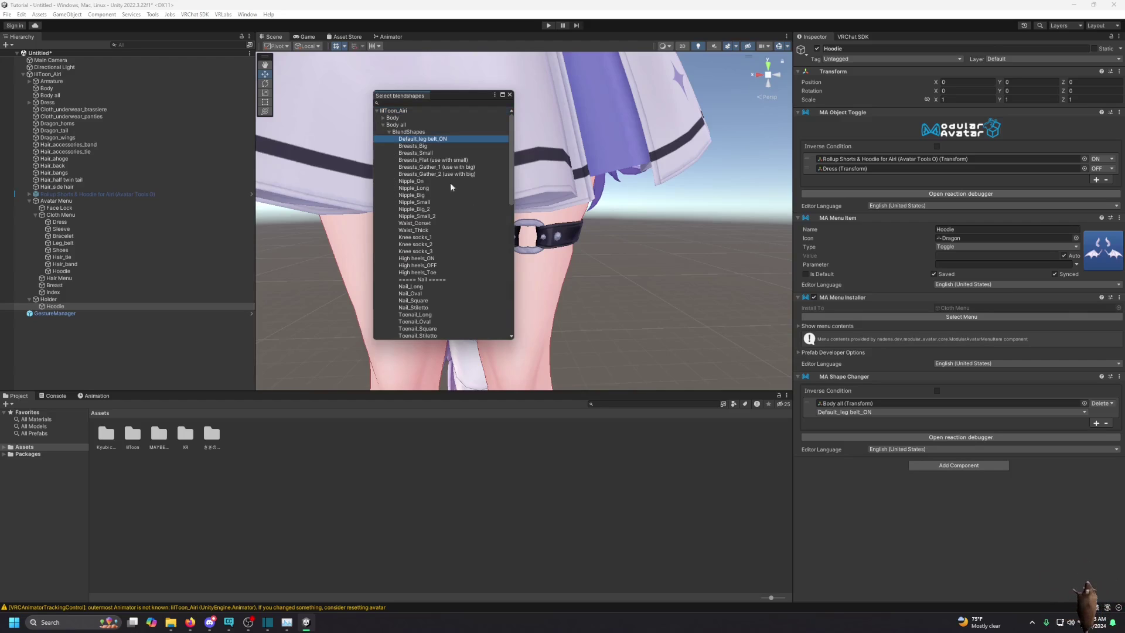
Step: Change the Default_leg belt_ON entry to Set with value 0 and invert the toggle to preview the thighs with the shorts
click(1100, 403)
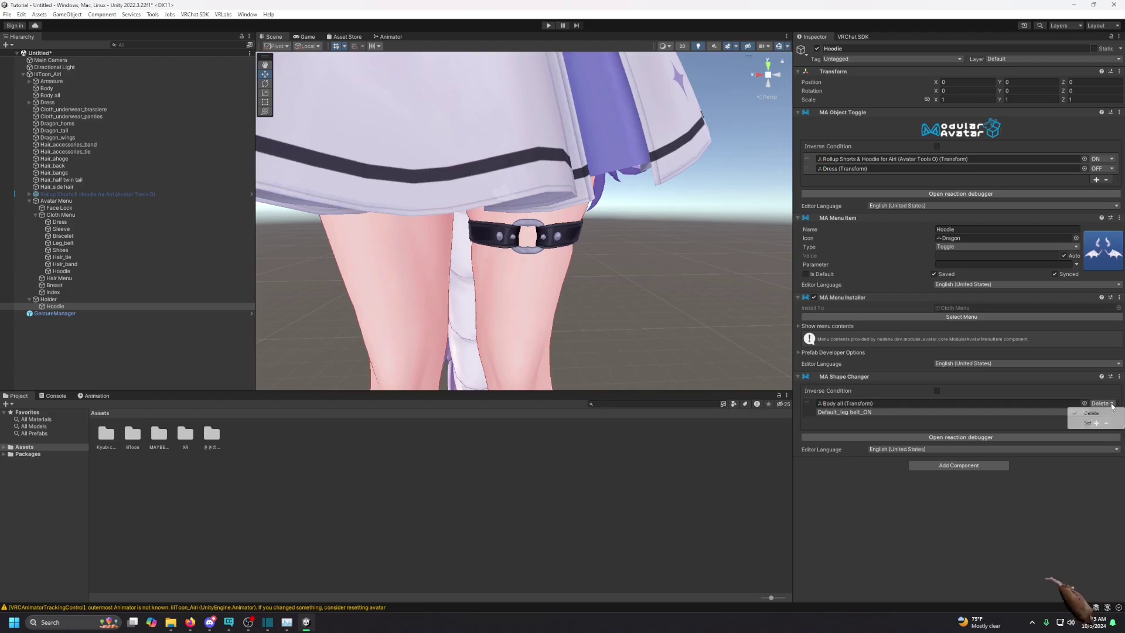
click(1097, 422)
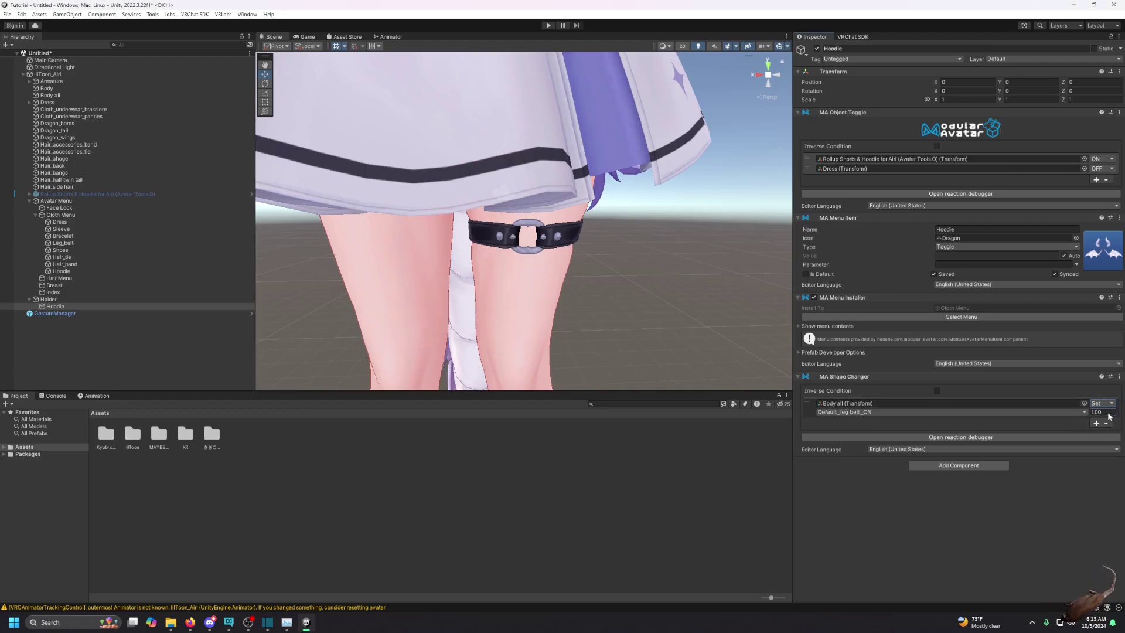
click(1107, 412)
text(0)
click(880, 540)
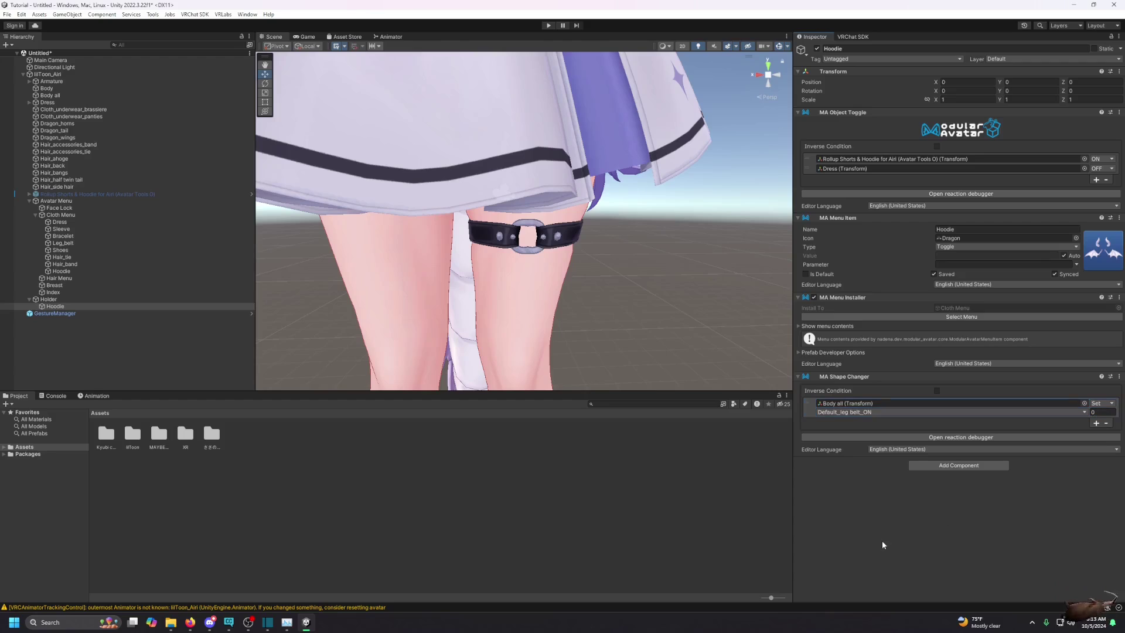
click(936, 146)
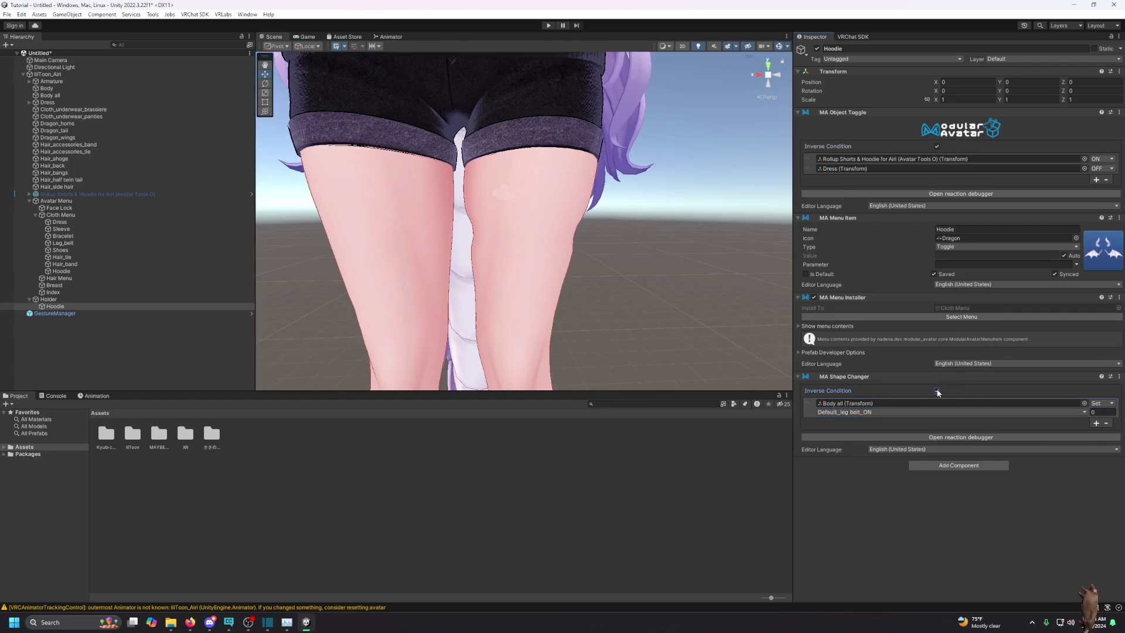
Step: Add the High heels_OFF blendshape of Body all to the Shape Changer list to fix the feet poking below the shoes
middle_drag(626, 322, 650, 97)
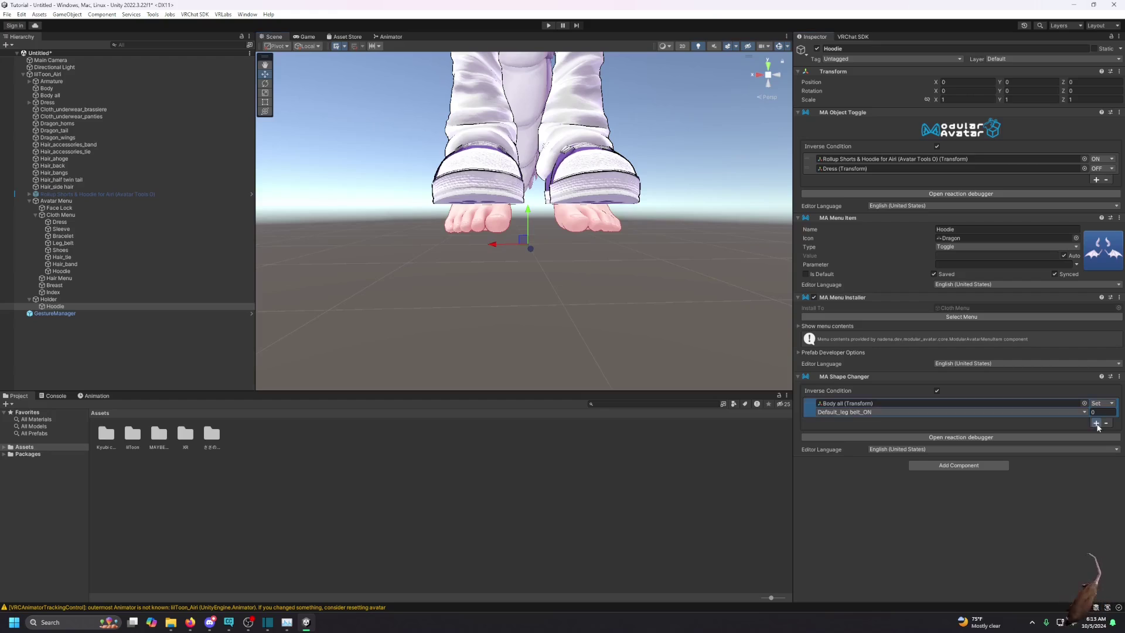
click(1084, 412)
click(376, 111)
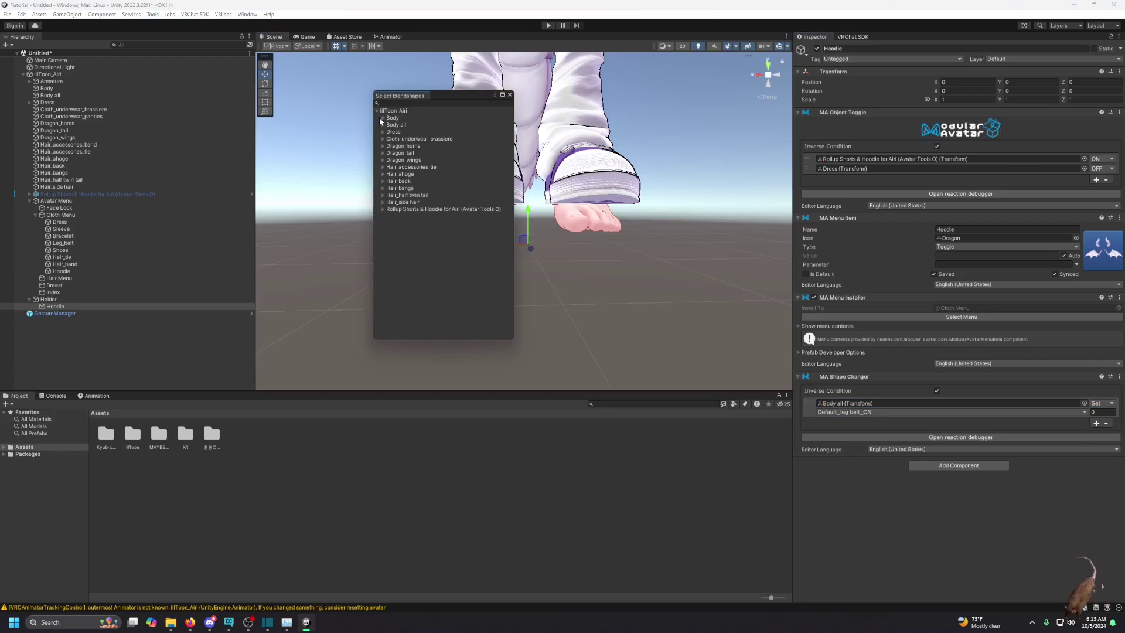
click(386, 118)
click(383, 118)
click(388, 124)
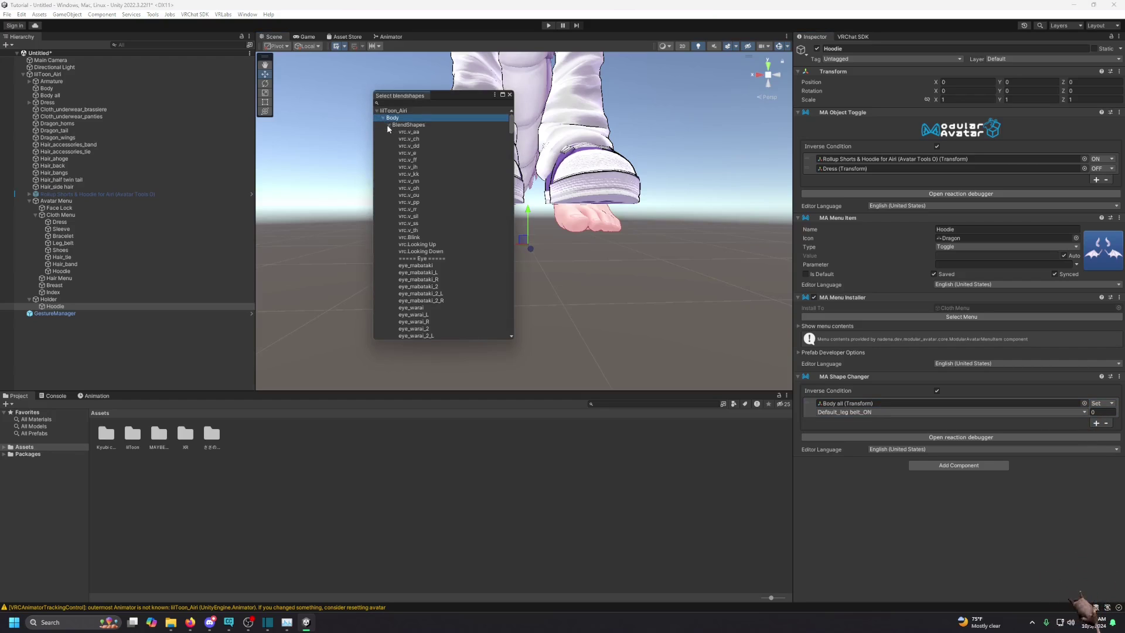
click(388, 125)
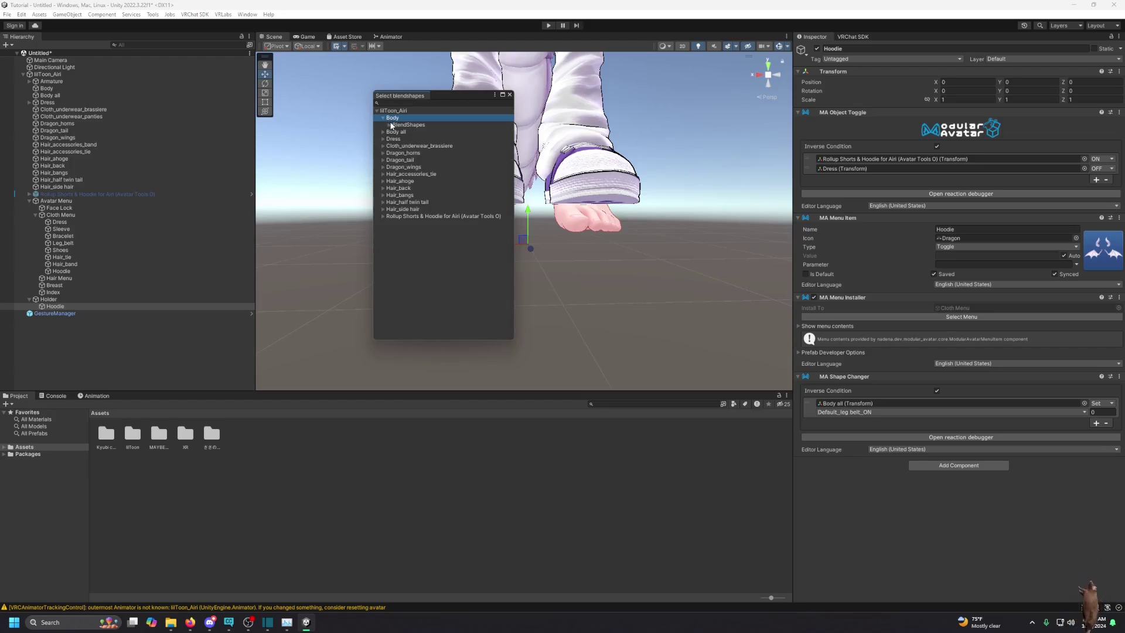
click(384, 132)
click(388, 140)
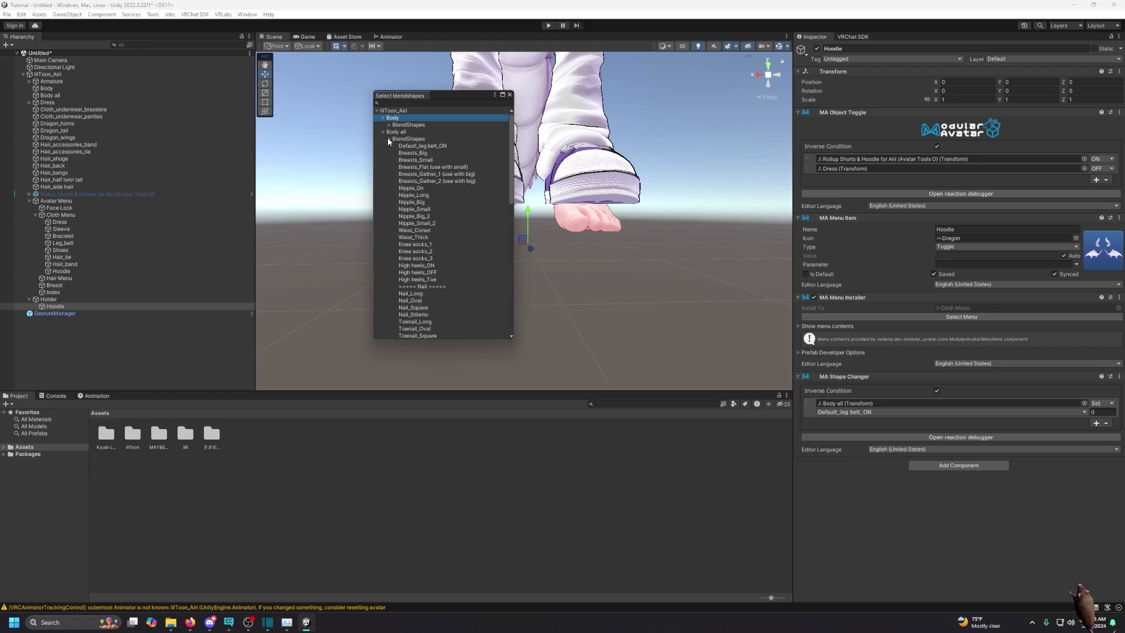
click(426, 272)
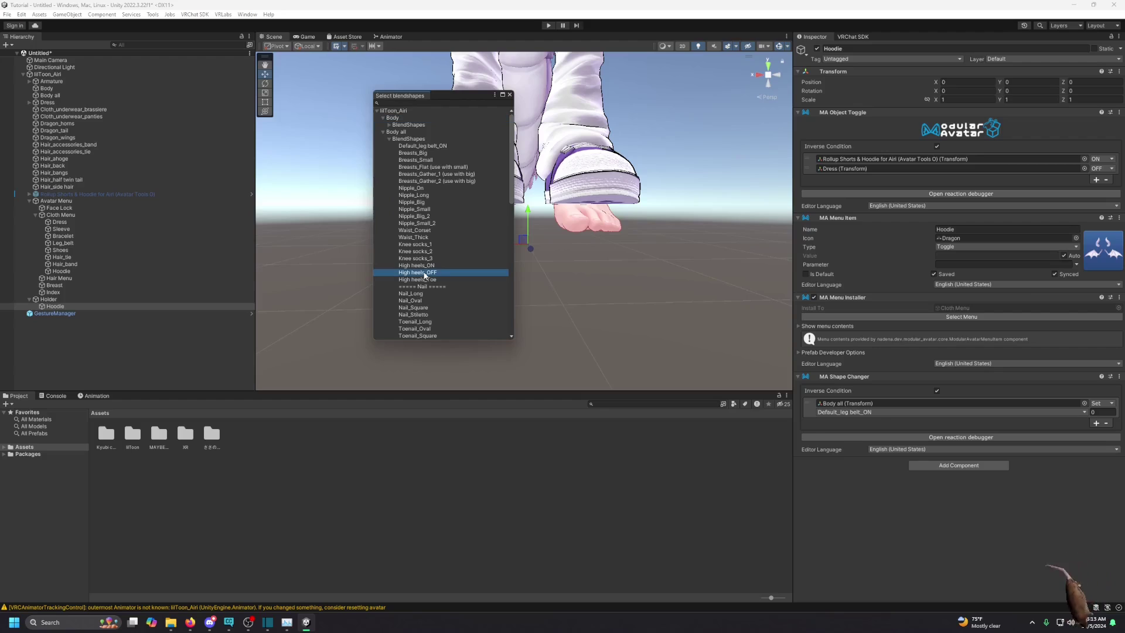
Step: Change the High heels_OFF entry in the Shape Changer to Set with value 100
click(1102, 421)
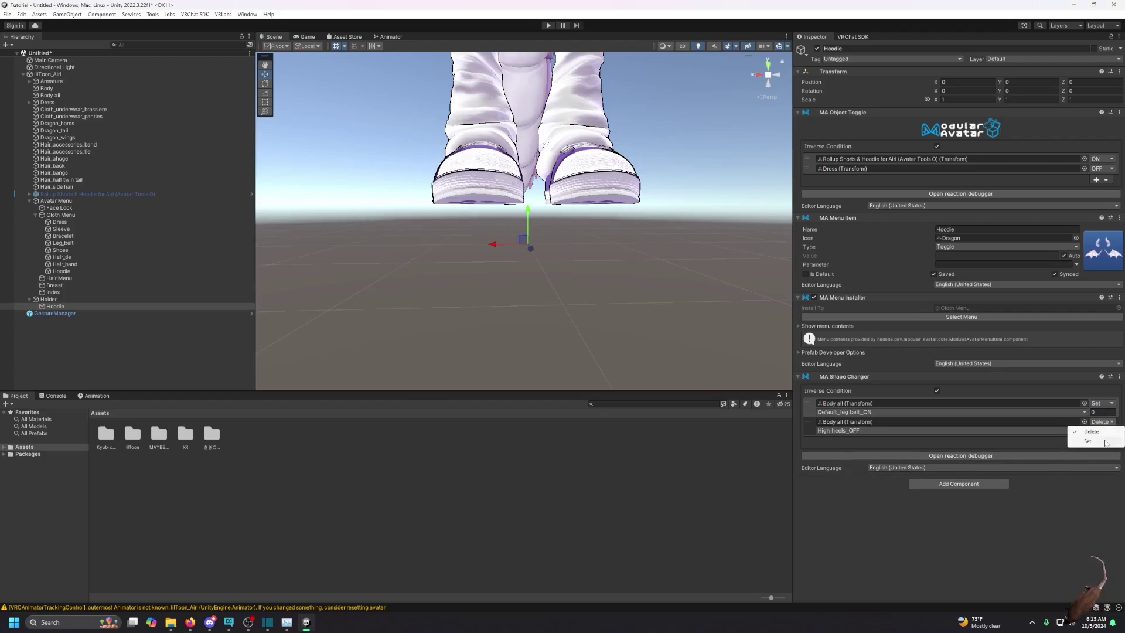
click(1101, 441)
click(1101, 430)
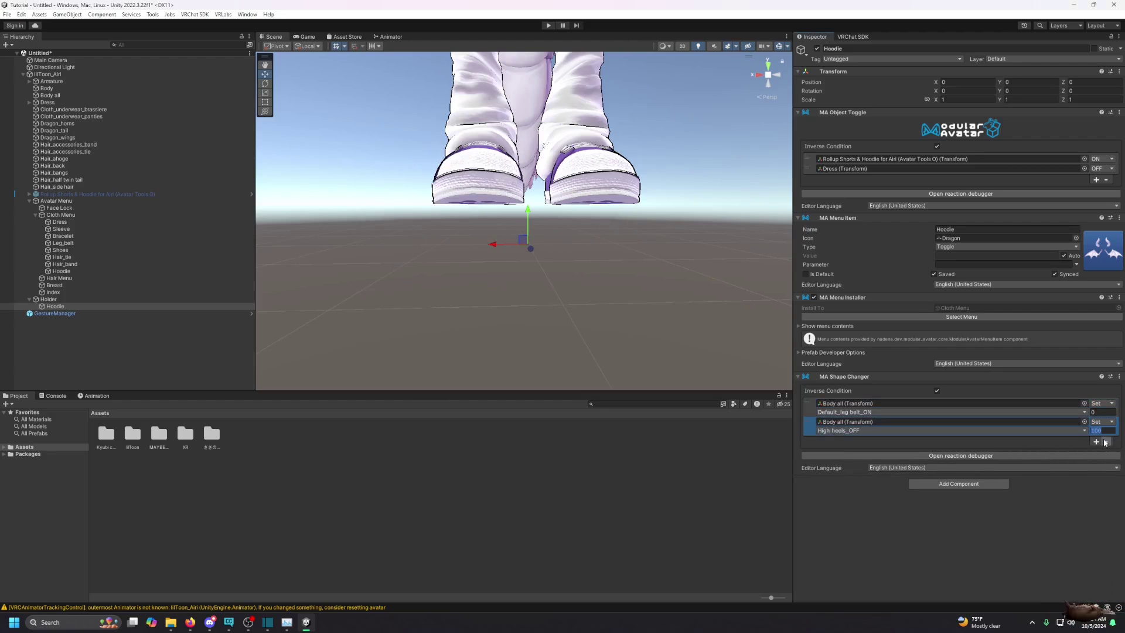
click(1048, 524)
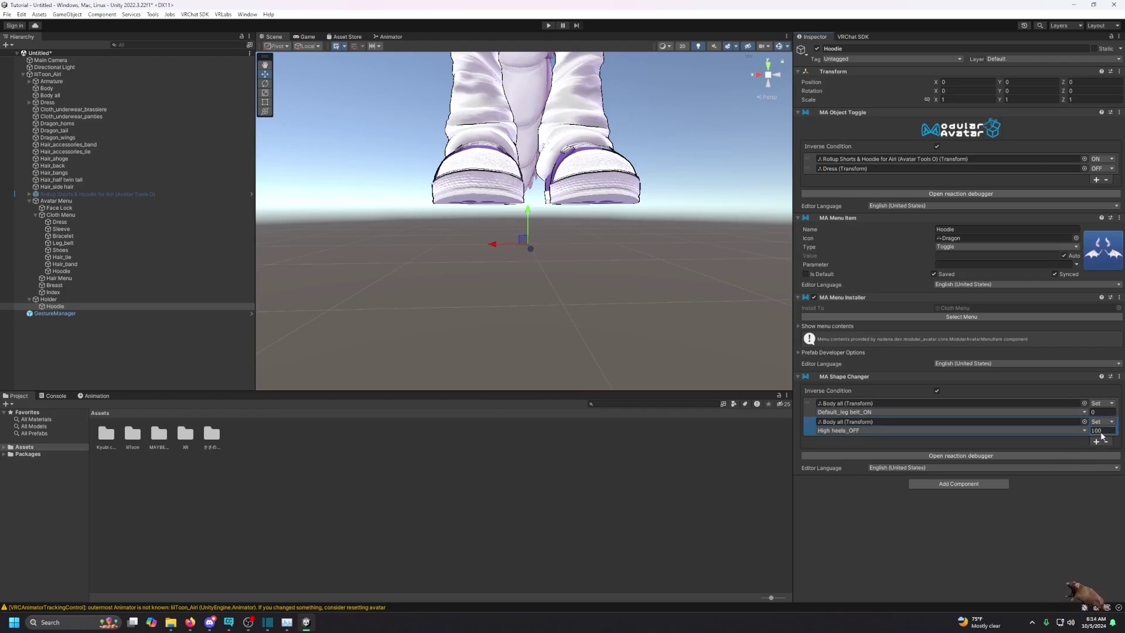
Step: Compare the feet with the Shape Changer inverted and not, and turn off Inverse Condition on both the Shape Changer and object toggle
scroll(593, 276, up, 2)
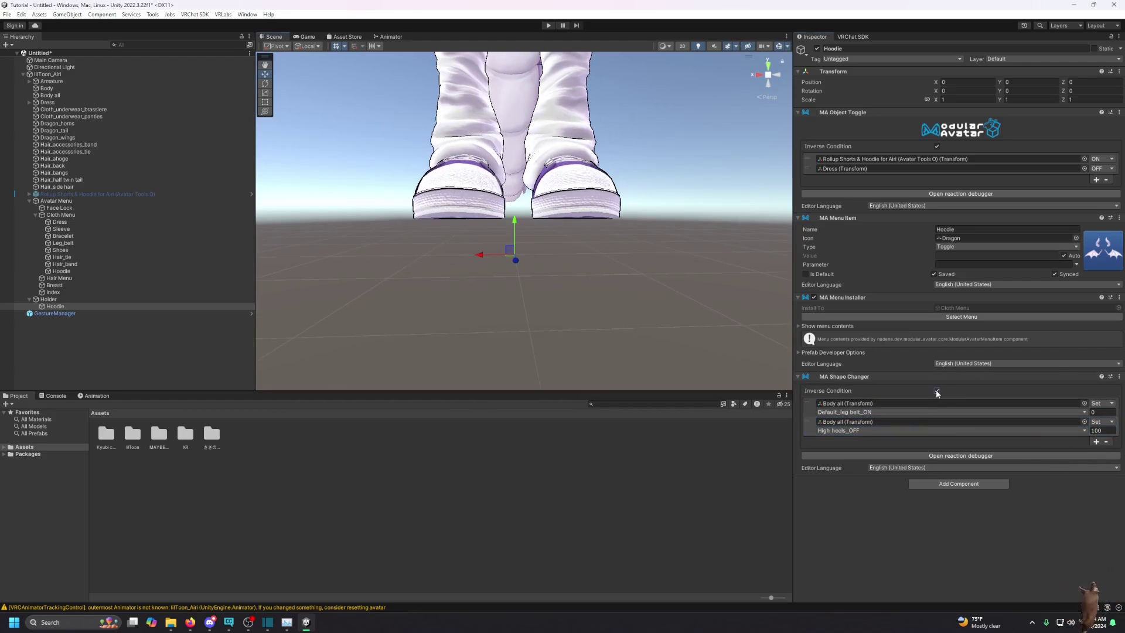
click(936, 390)
click(936, 390)
click(936, 390)
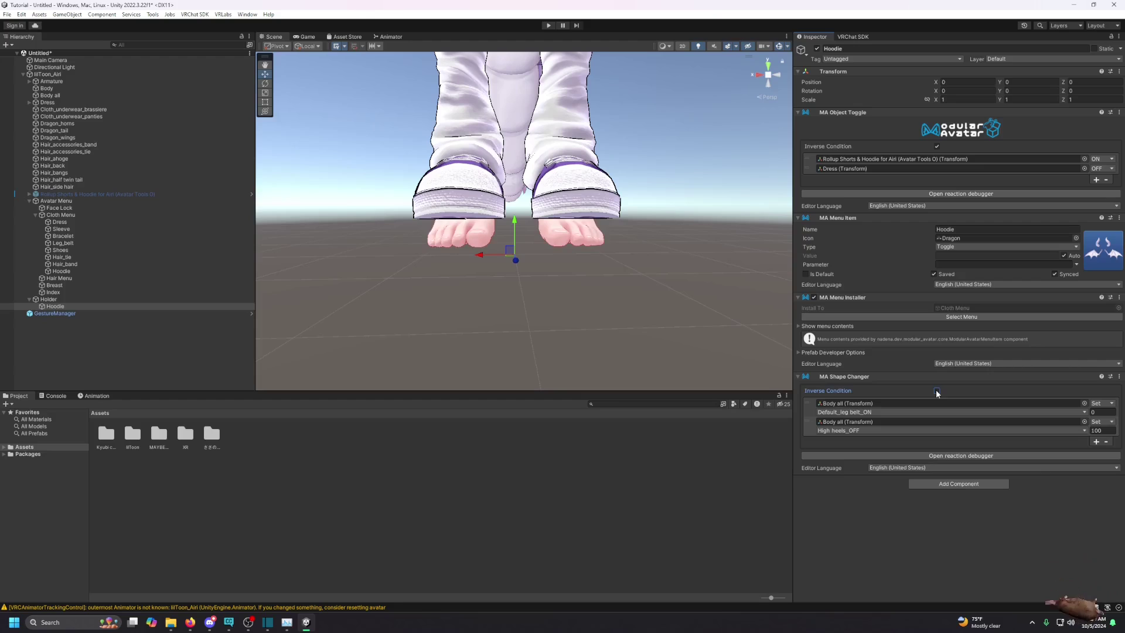
click(936, 146)
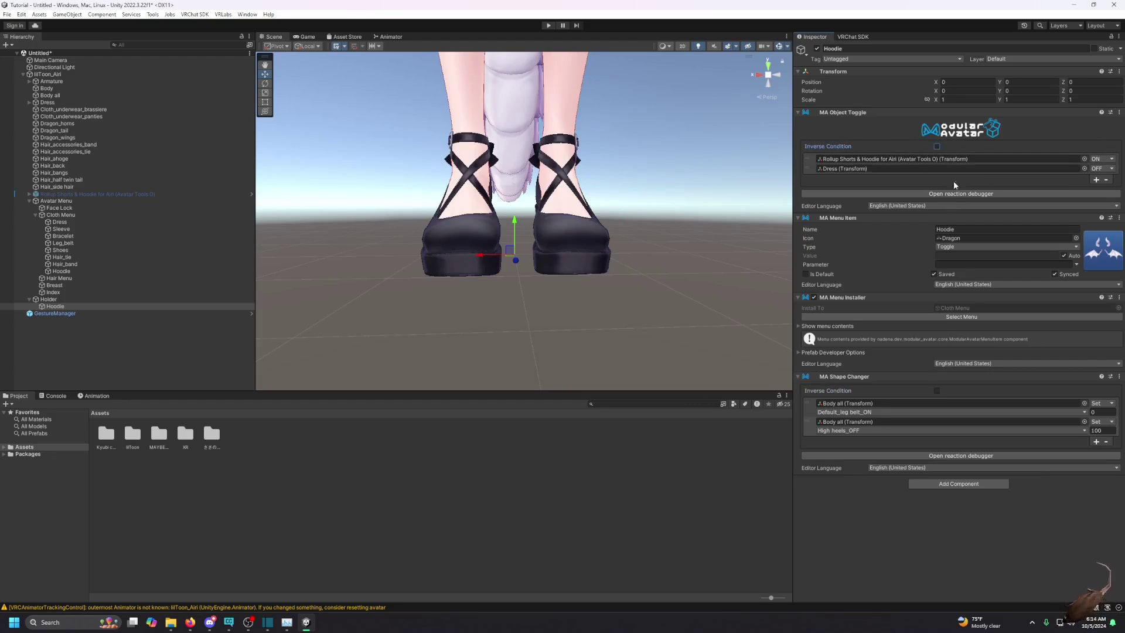
middle_drag(638, 185, 656, 409)
scroll(639, 315, up, 5)
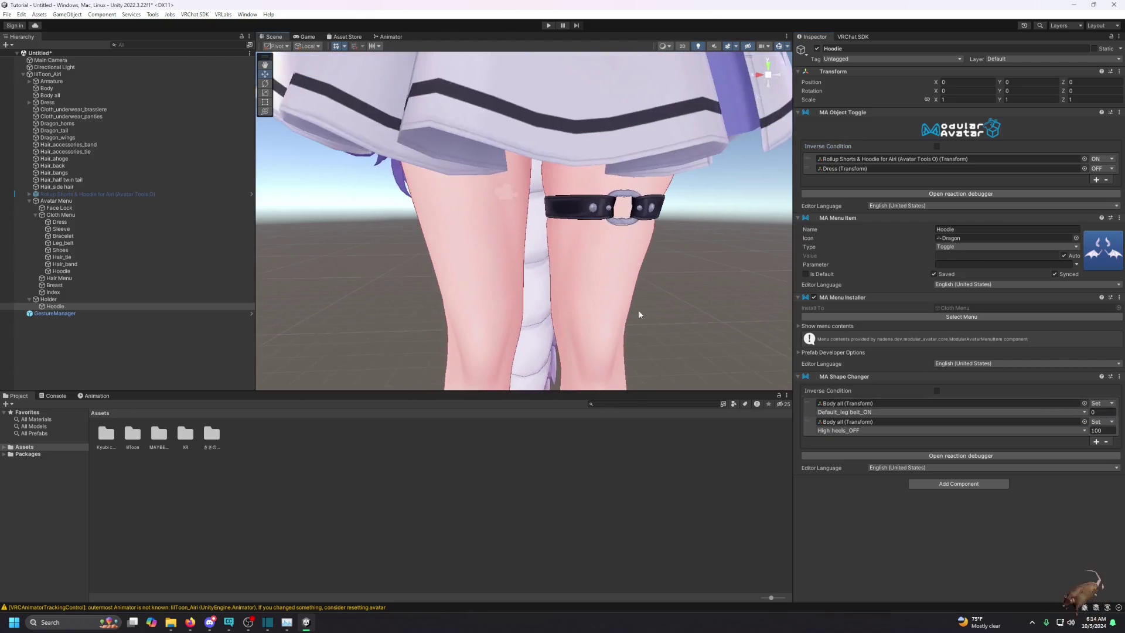
Step: Enter play mode through the Gesture Manager and bring up the avatar's expression menu beside the Scene view
scroll(641, 318, down, 4)
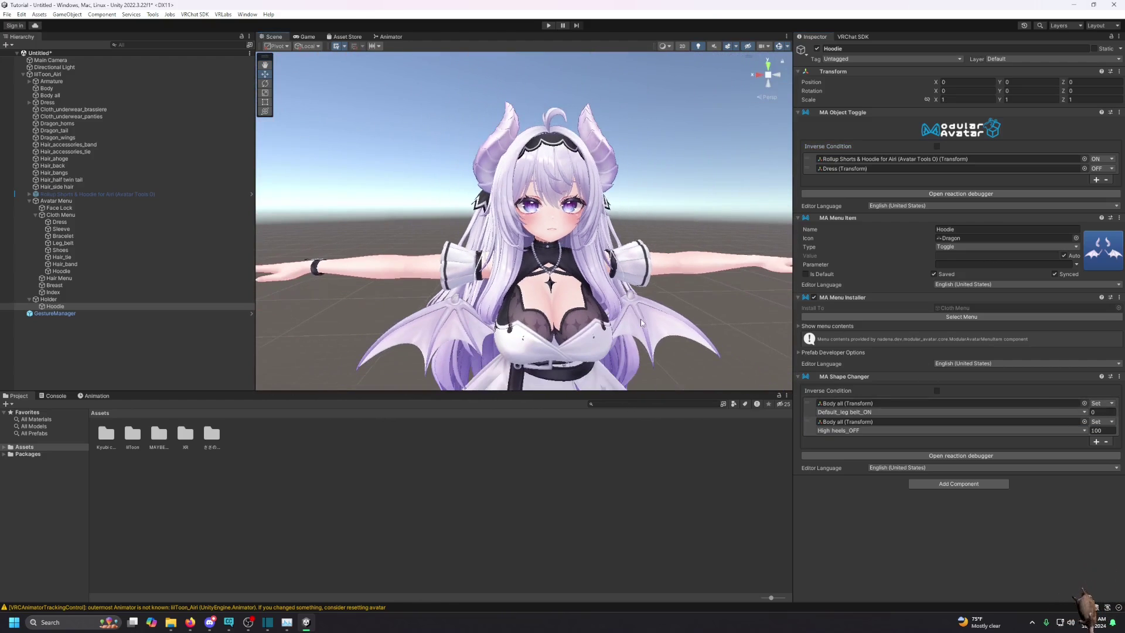
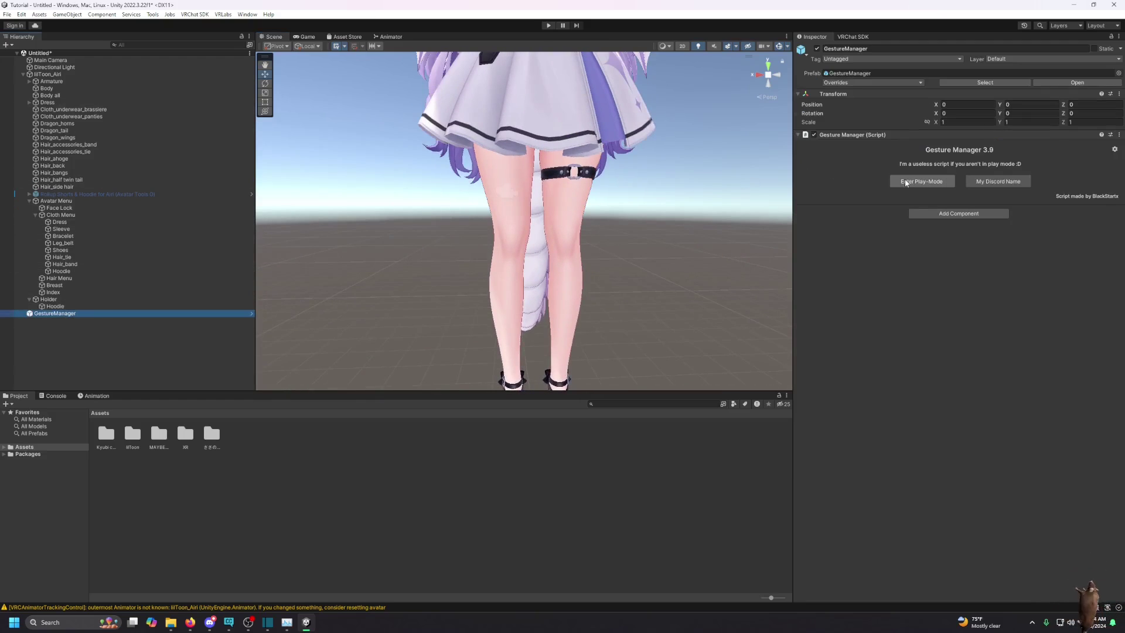
click(906, 182)
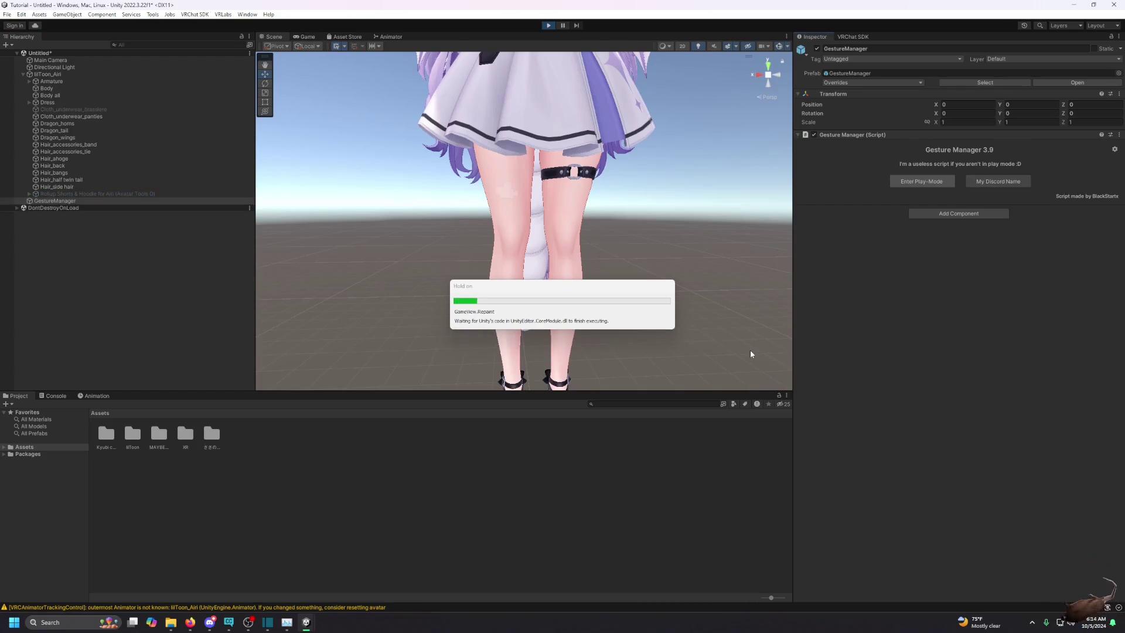
click(274, 36)
click(1003, 319)
scroll(627, 237, down, 5)
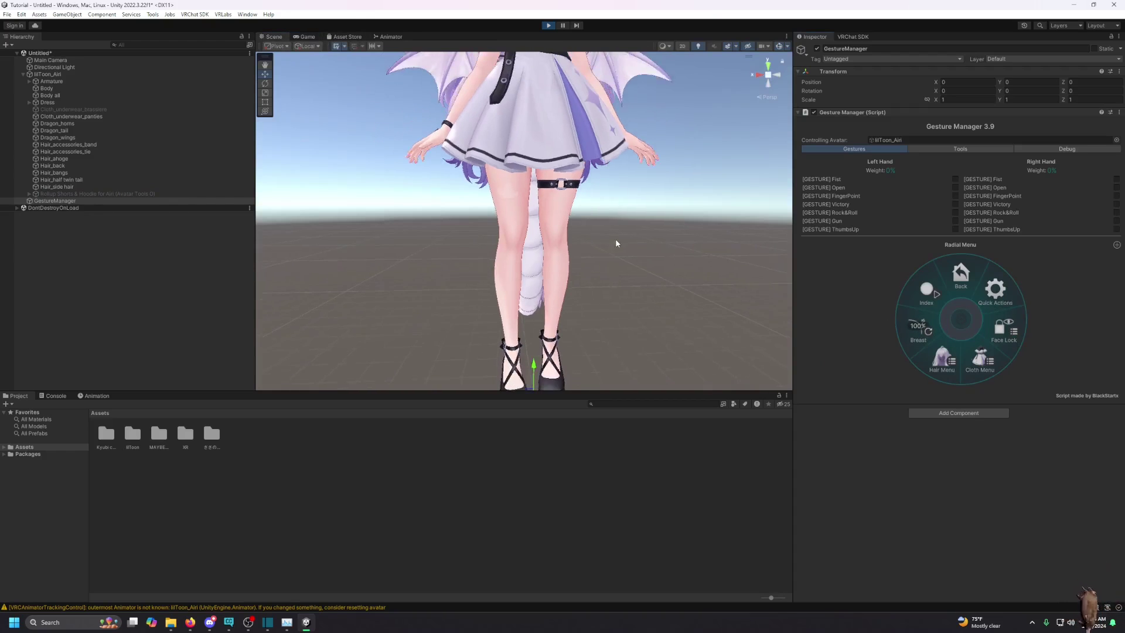
Step: Test the Hoodie toggle on and off in the Cloth Menu of the radial menu, and exit play mode
click(972, 363)
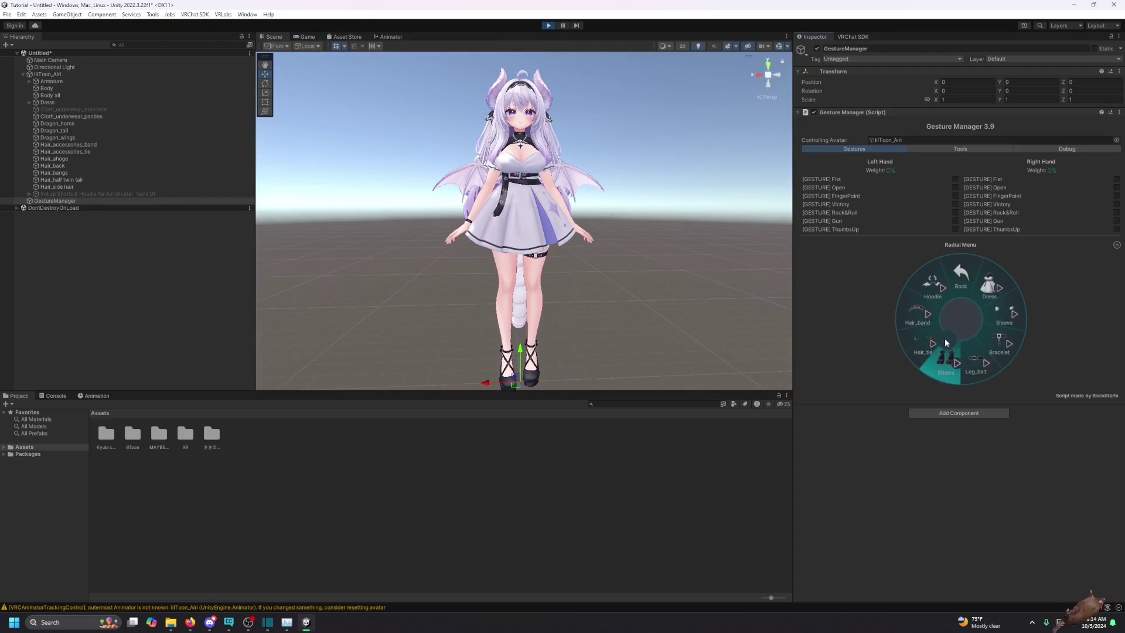
click(932, 287)
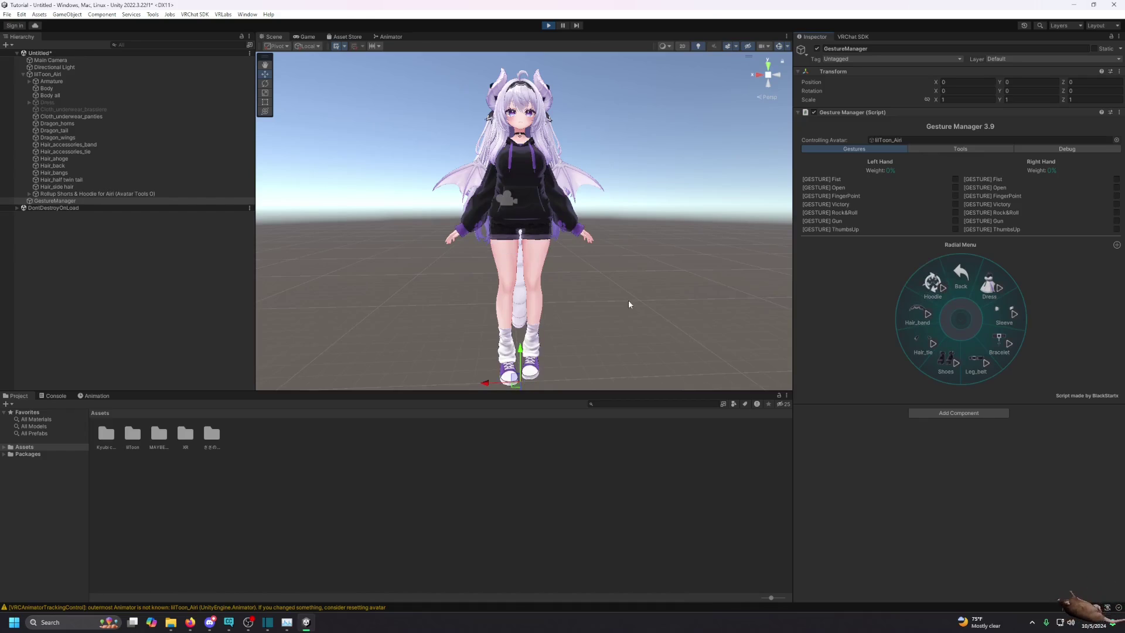
click(927, 285)
click(548, 25)
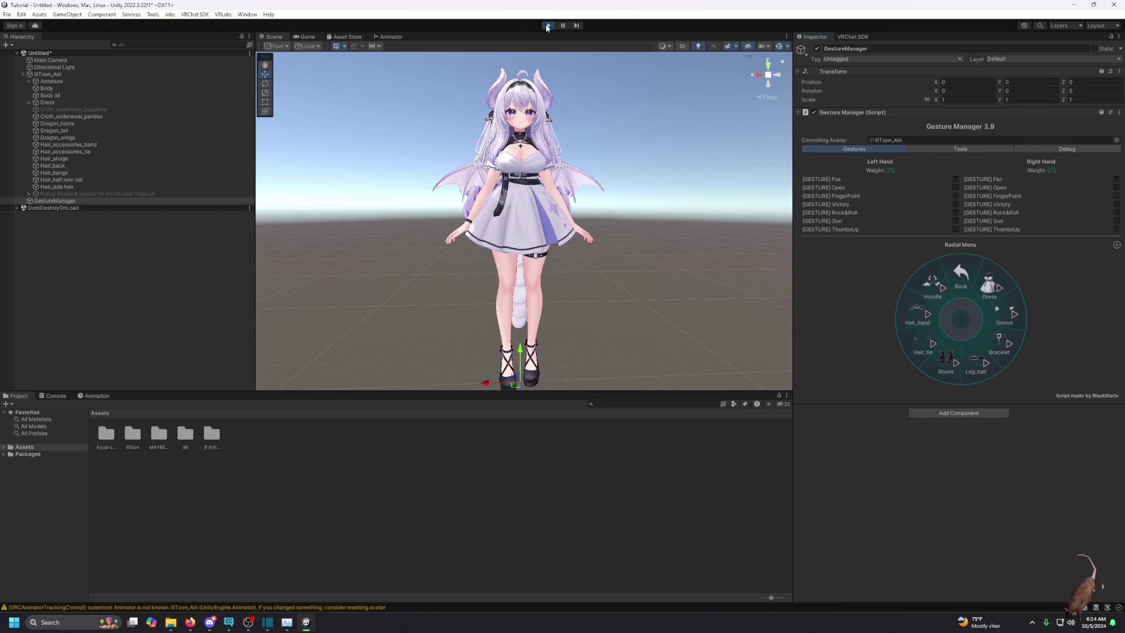
middle_drag(548, 258, 598, 291)
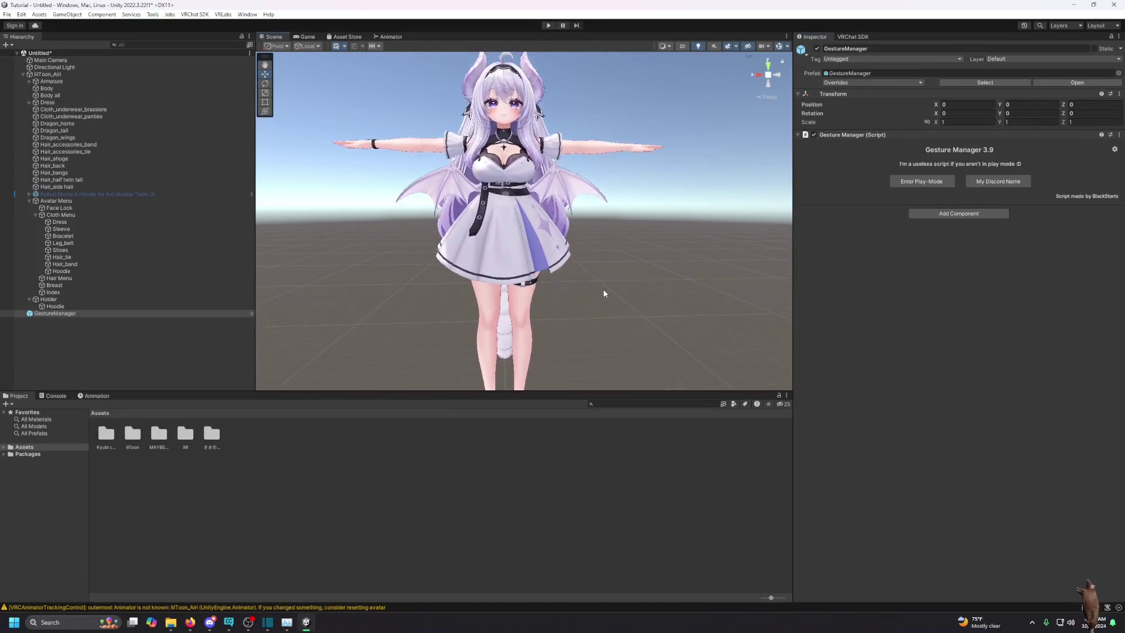
scroll(603, 289, up, 3)
scroll(625, 292, up, 3)
scroll(624, 290, down, 5)
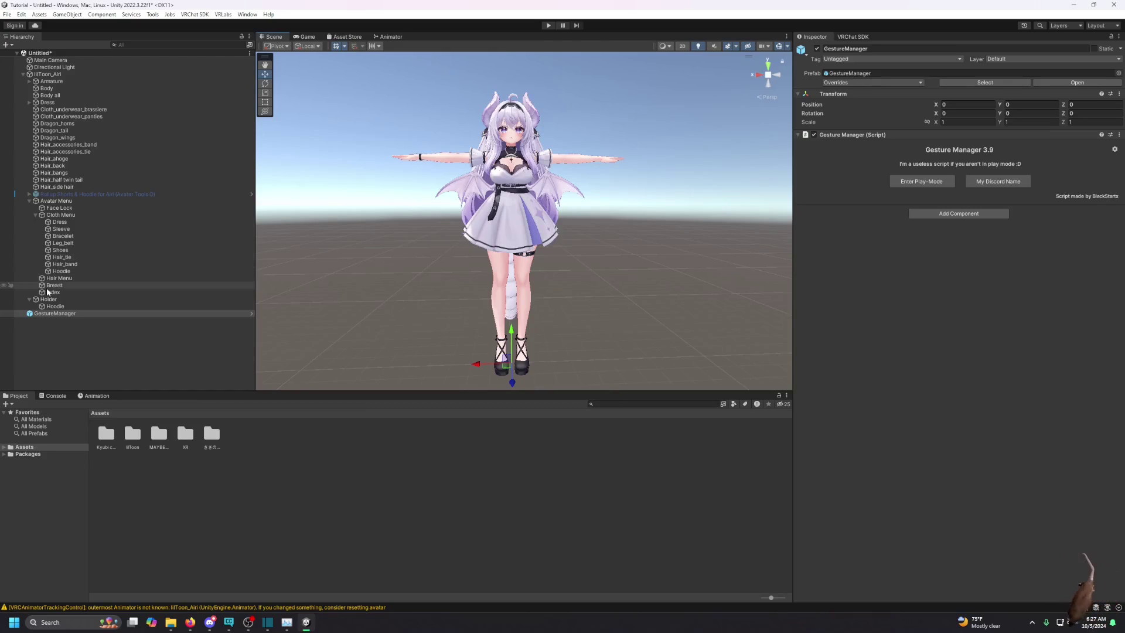
Step: Expand and activate the Rollup Shorts & Hoodie outfit, and deactivate Dress to inspect the sneakers up close
click(53, 195)
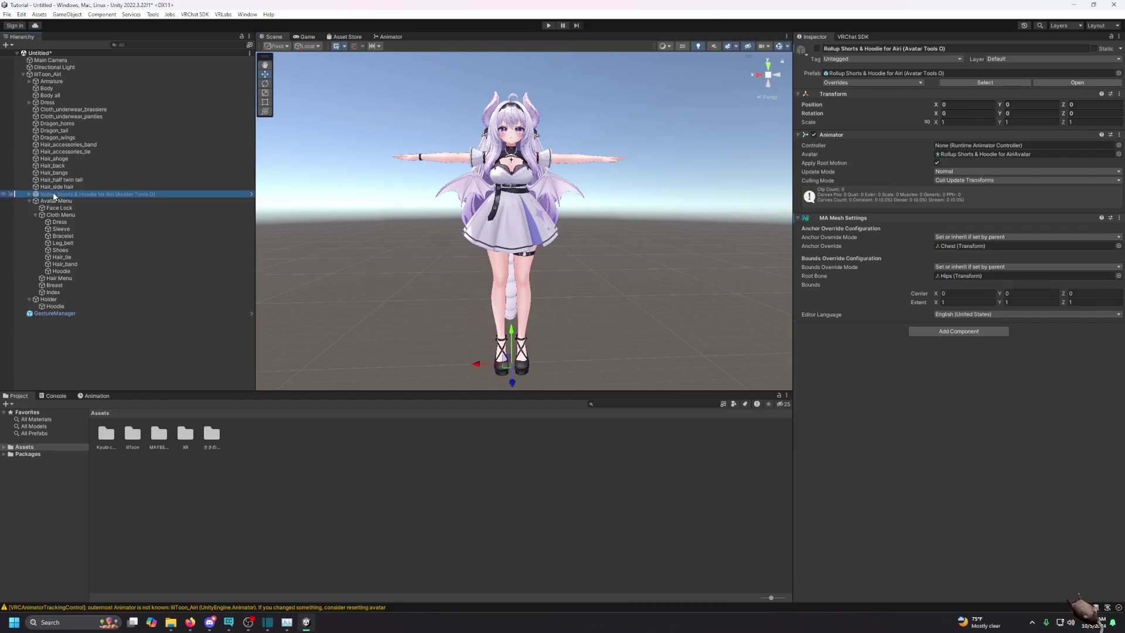
click(30, 194)
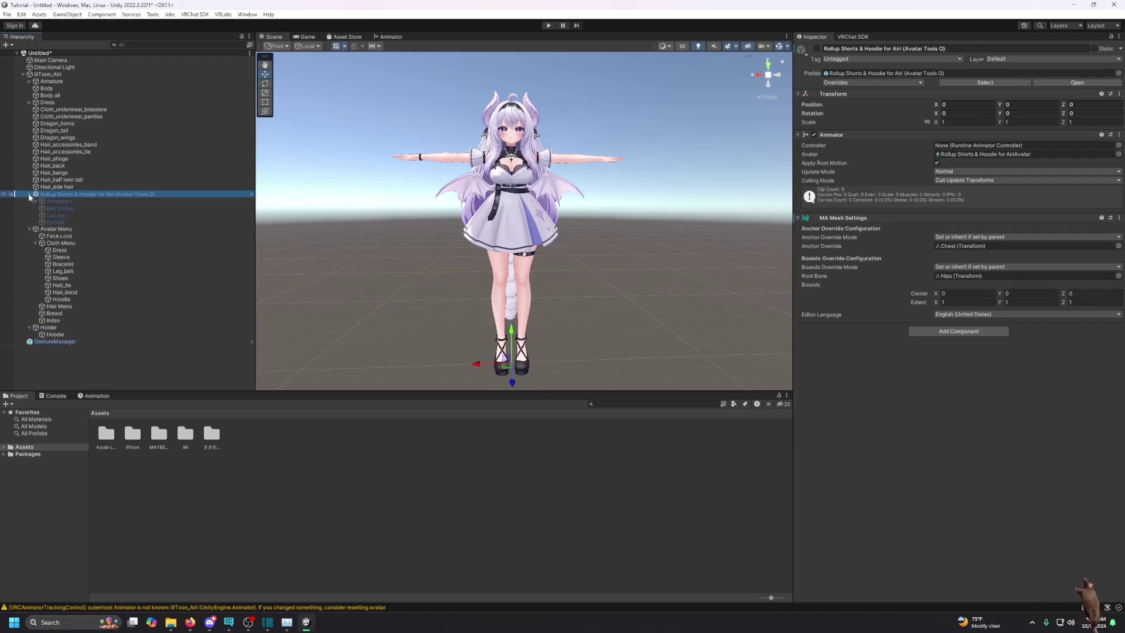
click(816, 48)
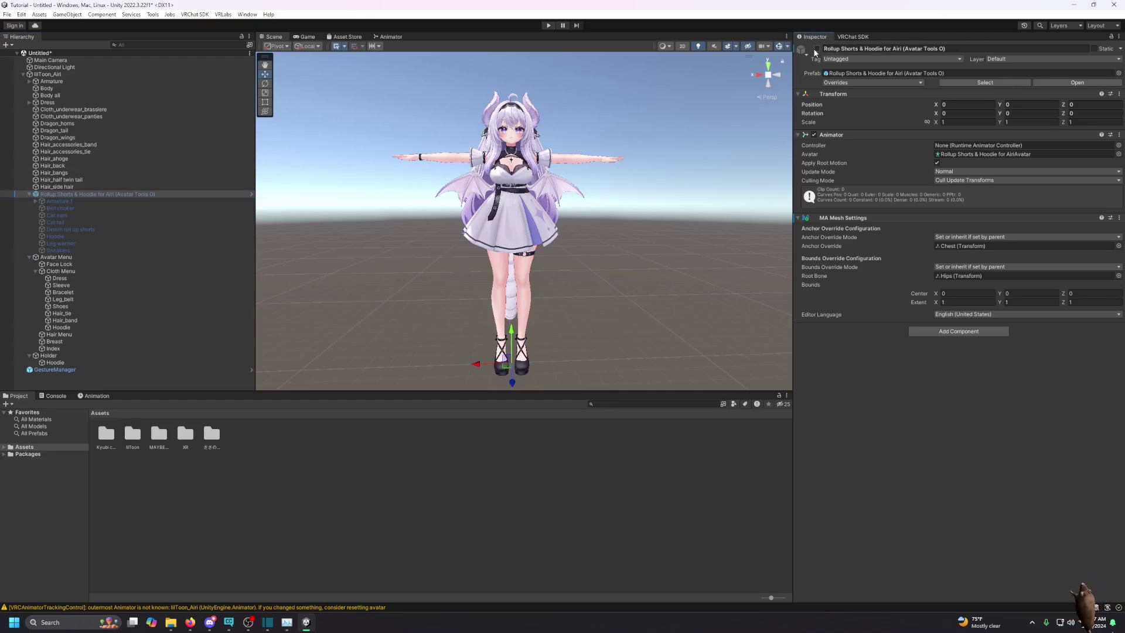
click(47, 103)
click(816, 48)
scroll(556, 272, up, 6)
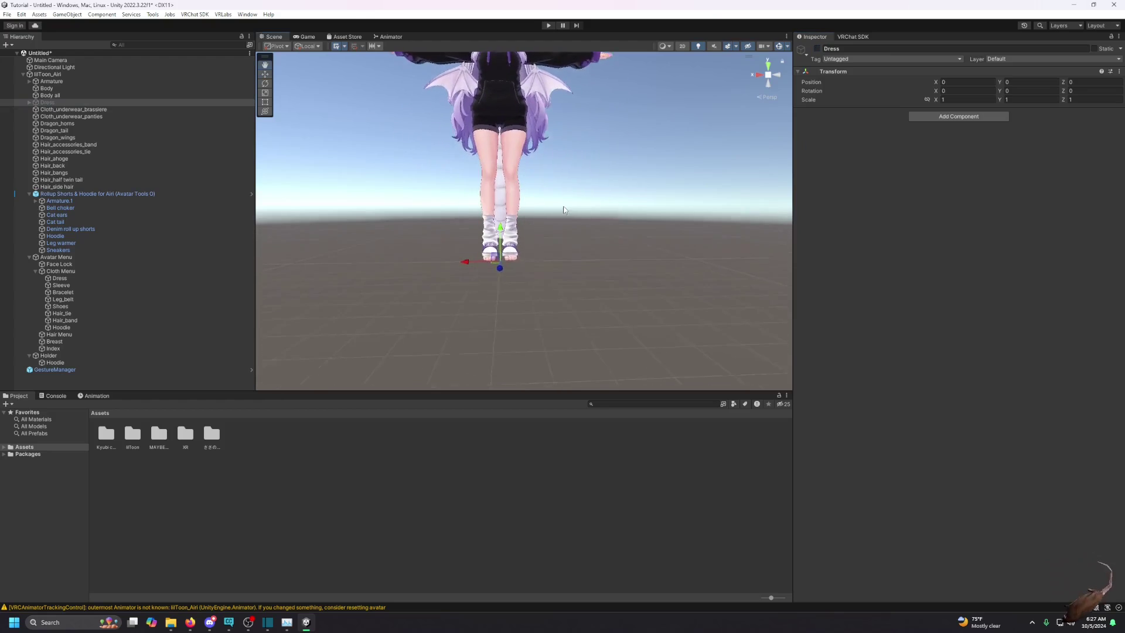
scroll(556, 274, up, 3)
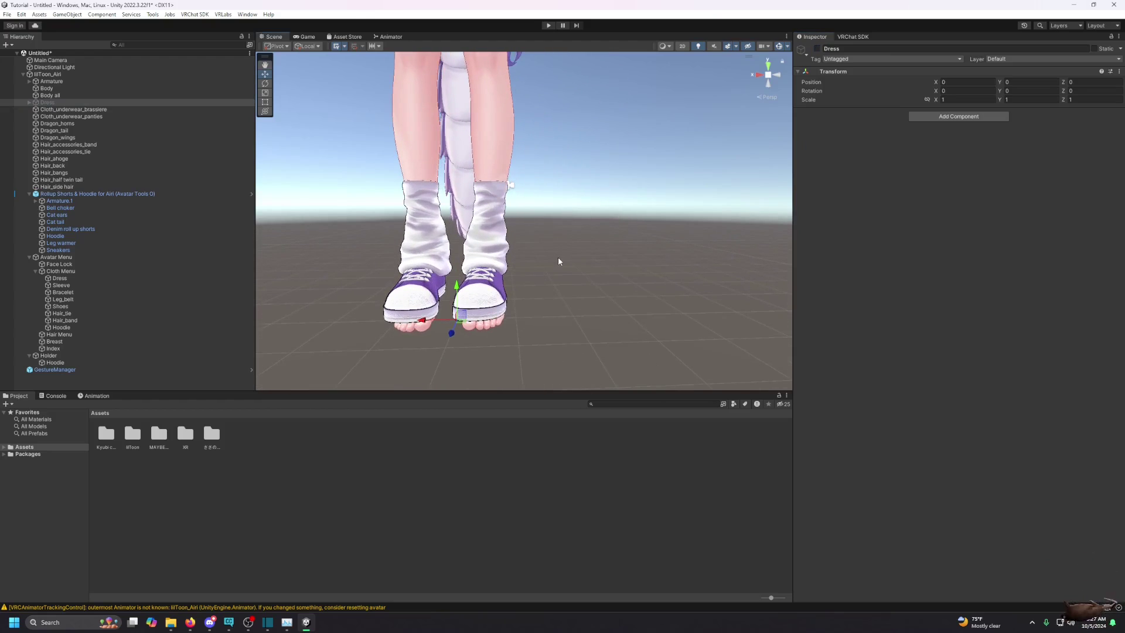
alt+drag(561, 302, 384, 259)
scroll(620, 263, up, 3)
Step: Create a Modular Avatar toggle from the outfit's Sneakers object and name it Shoes
click(55, 363)
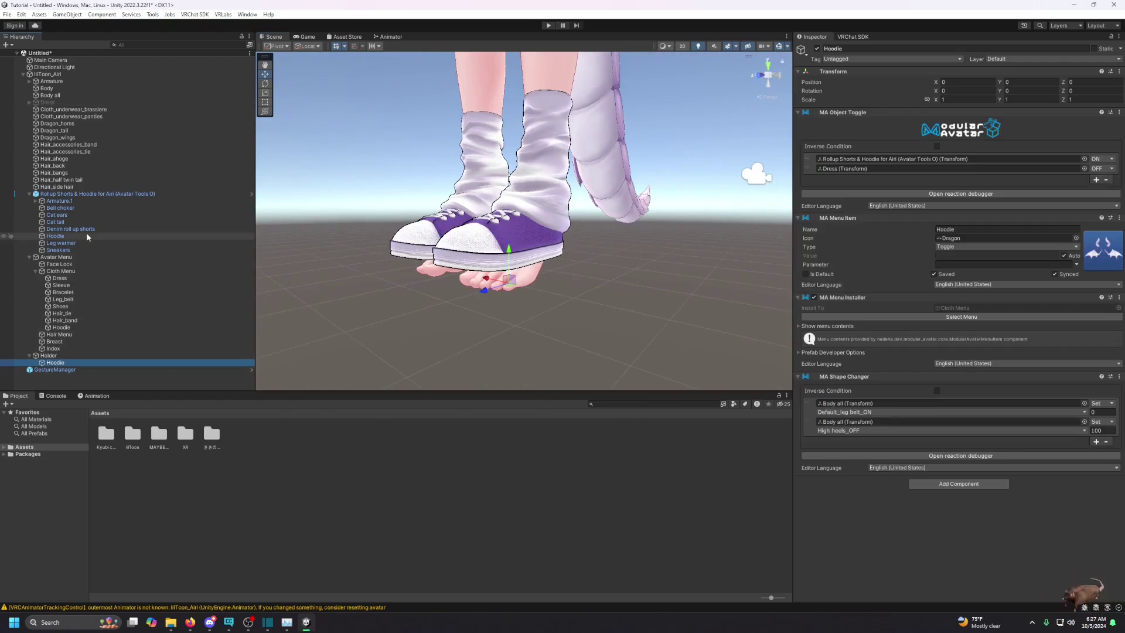
click(56, 250)
right_click(69, 250)
mouse_move(143, 371)
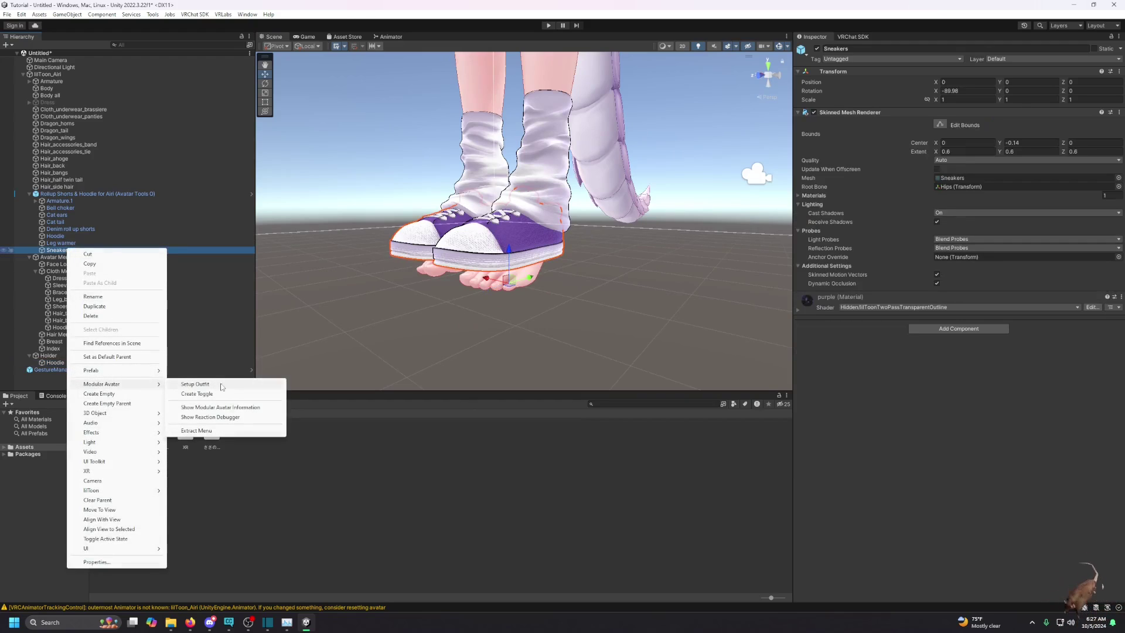
click(231, 393)
click(1002, 220)
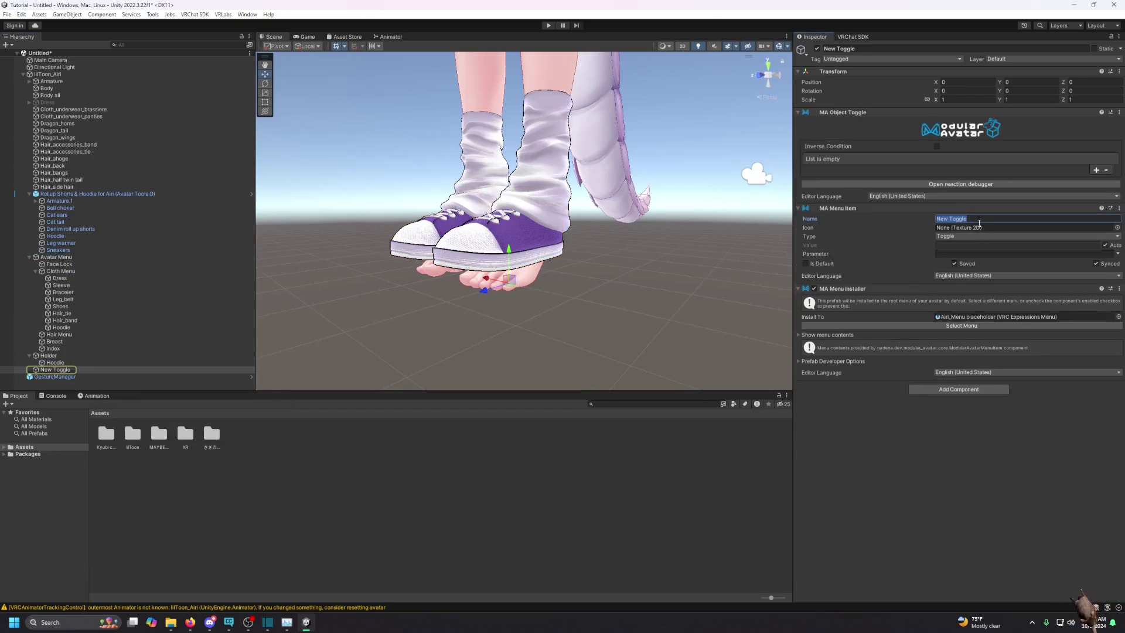
text(Shoes)
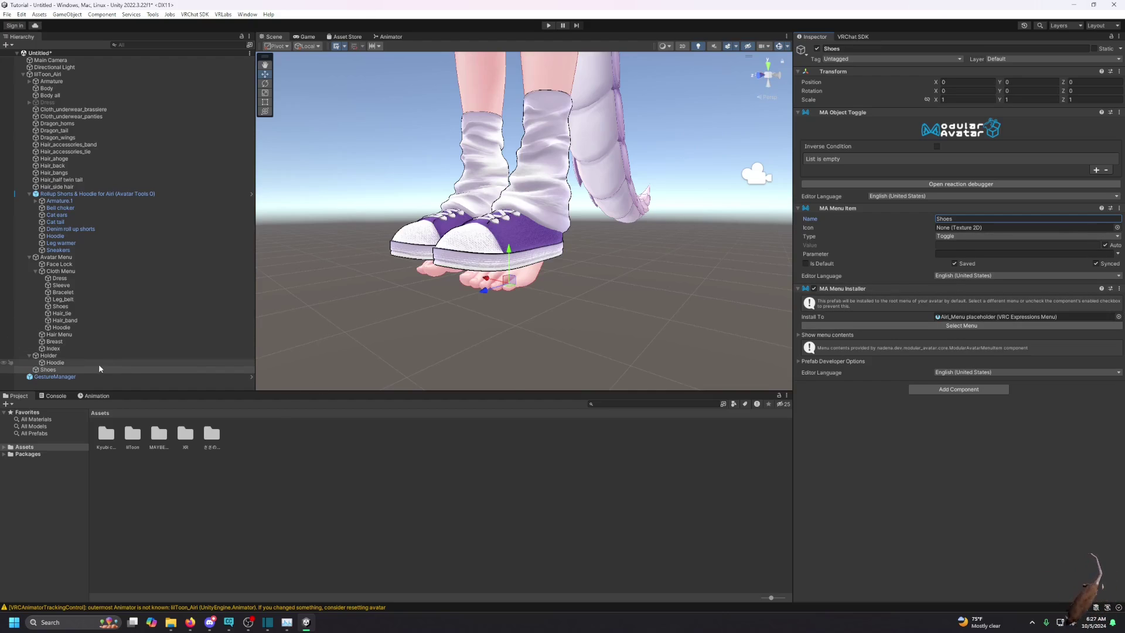
Step: Add Sneakers to the Shoes object toggle with the state OFF, and place the Shoes toggle under Holder
click(1096, 170)
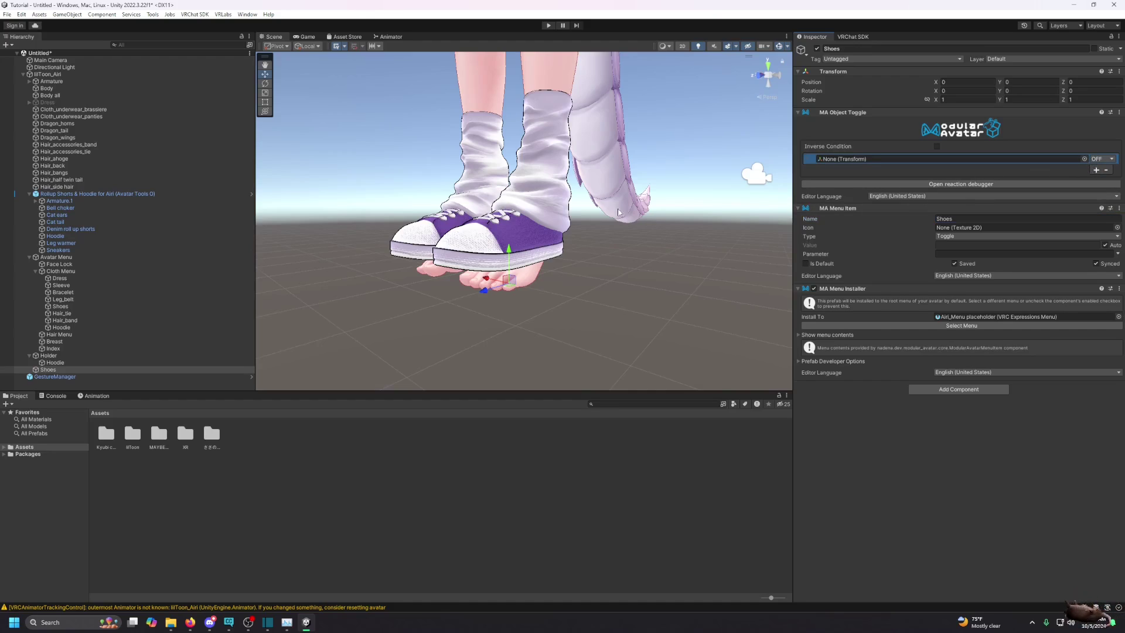
drag(51, 251, 859, 159)
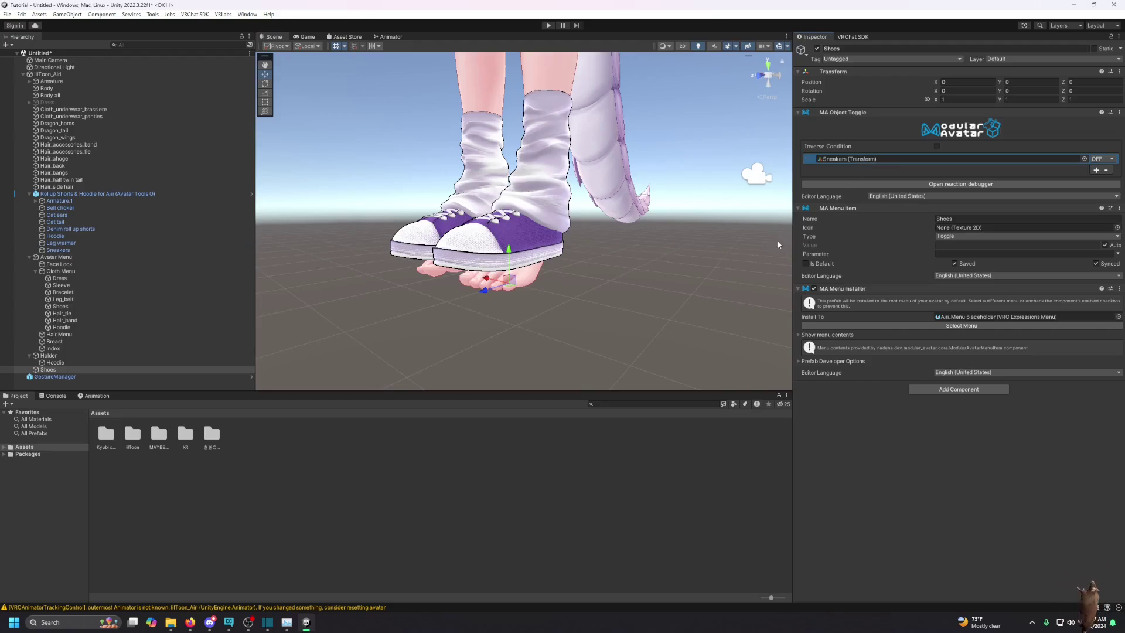
click(1100, 159)
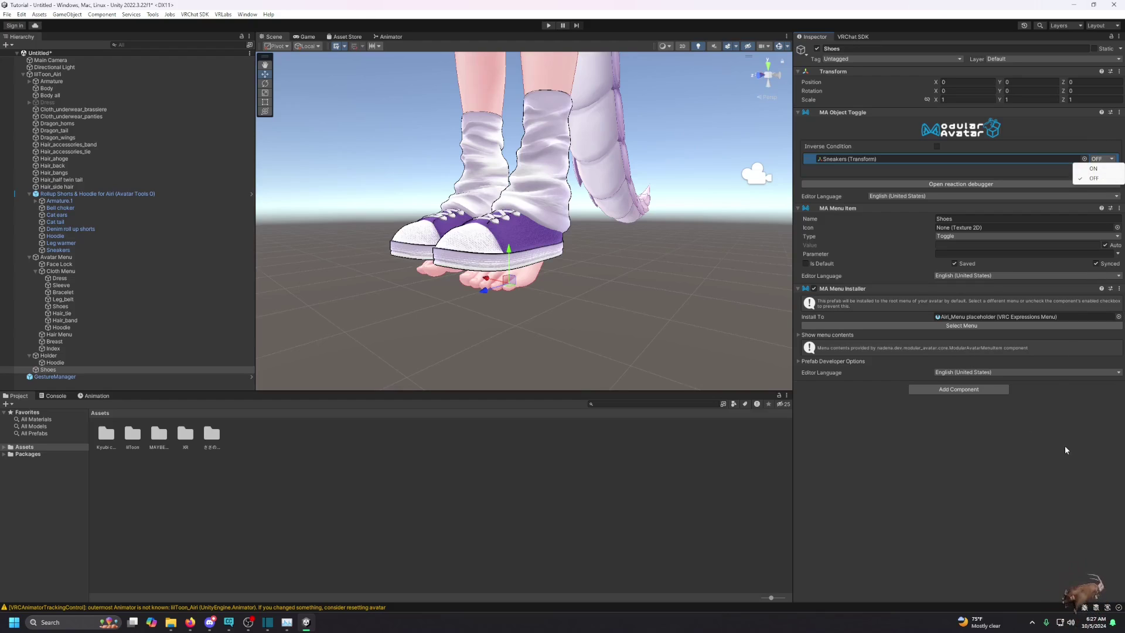
click(1022, 476)
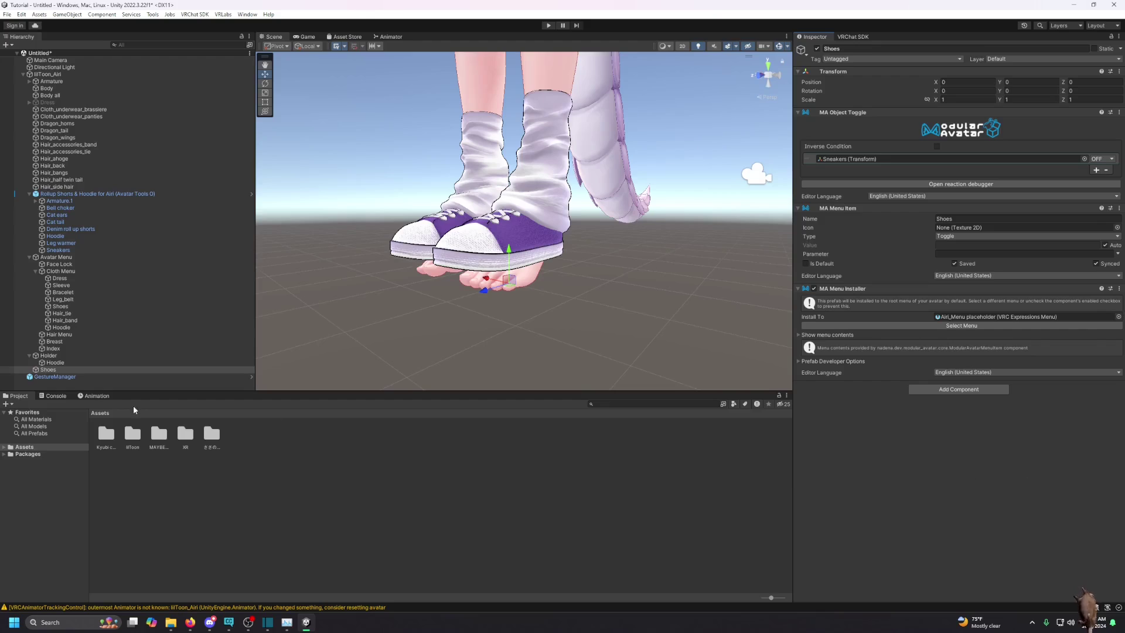
drag(65, 369, 69, 365)
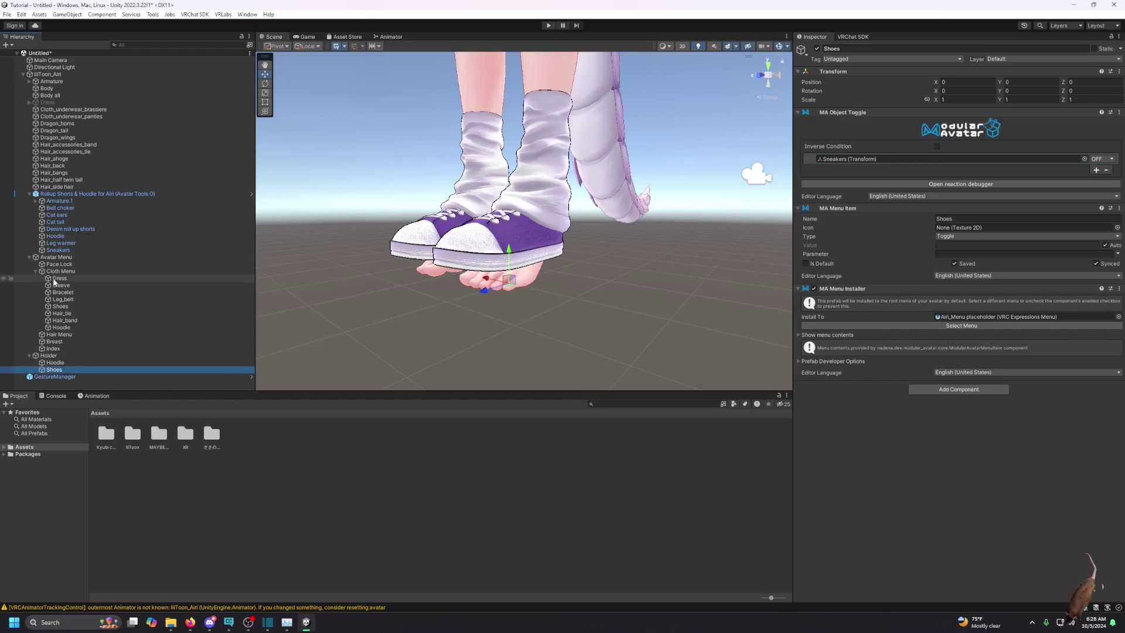
Step: Add a new menu item to Cloth Menu, set its type to Sub Menu and name it Hoodie
click(62, 271)
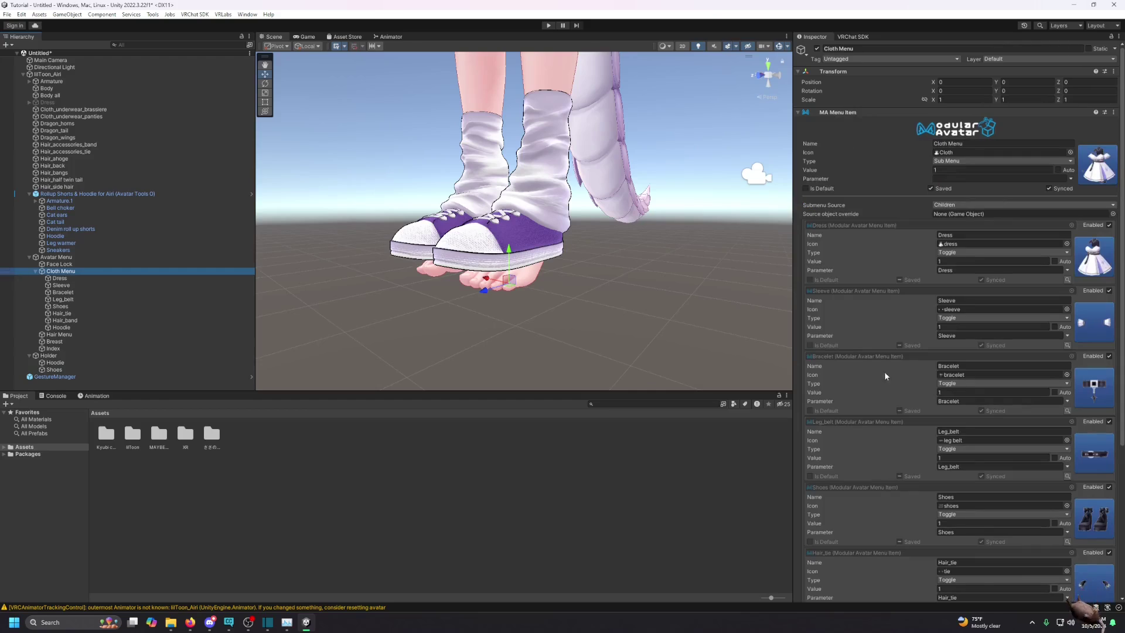
scroll(879, 386, down, 6)
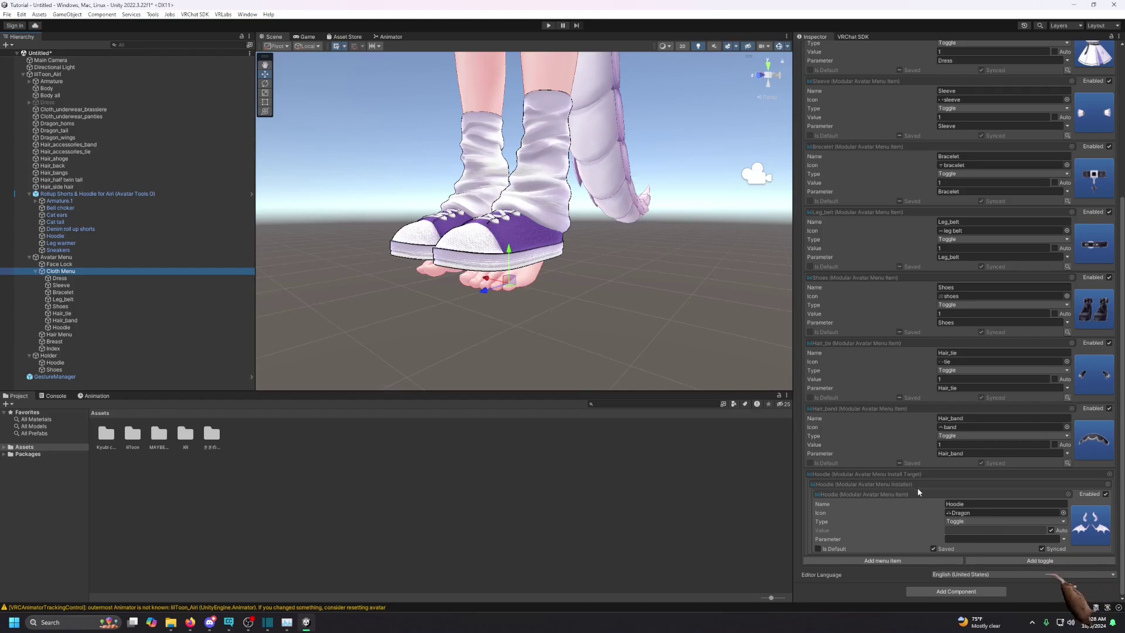
click(906, 561)
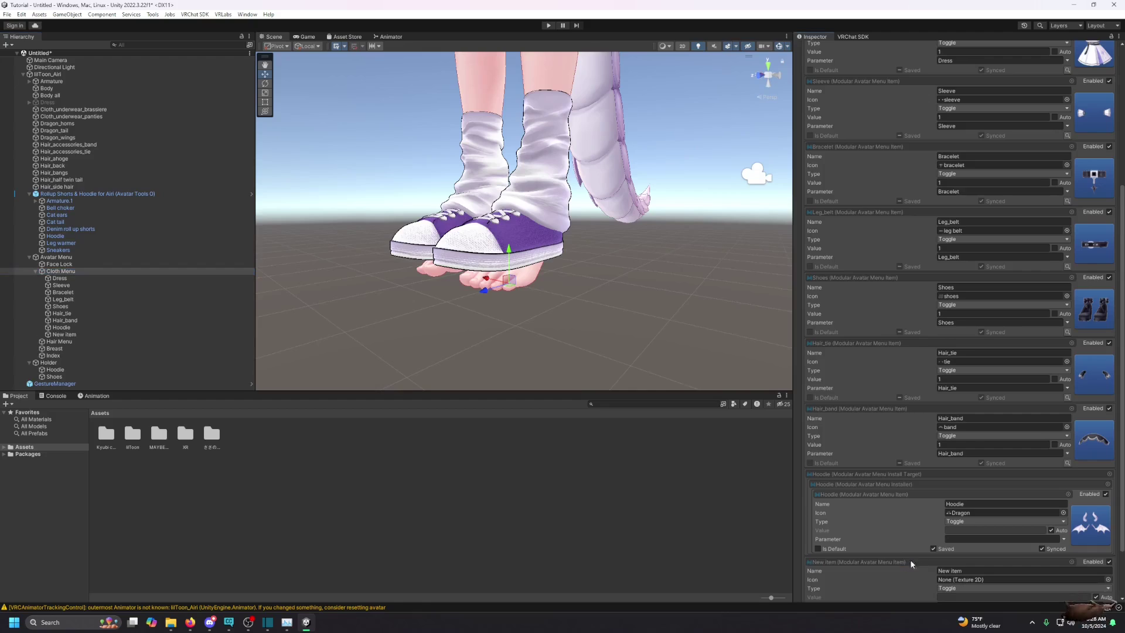
scroll(907, 561, down, 3)
click(961, 522)
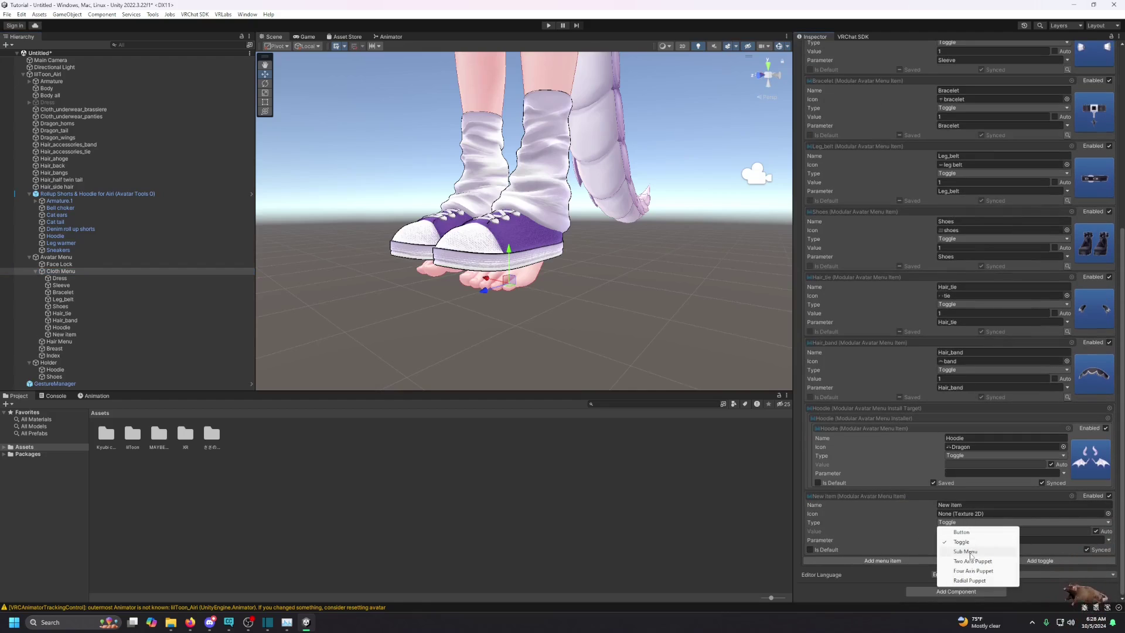
click(968, 551)
scroll(967, 550, down, 2)
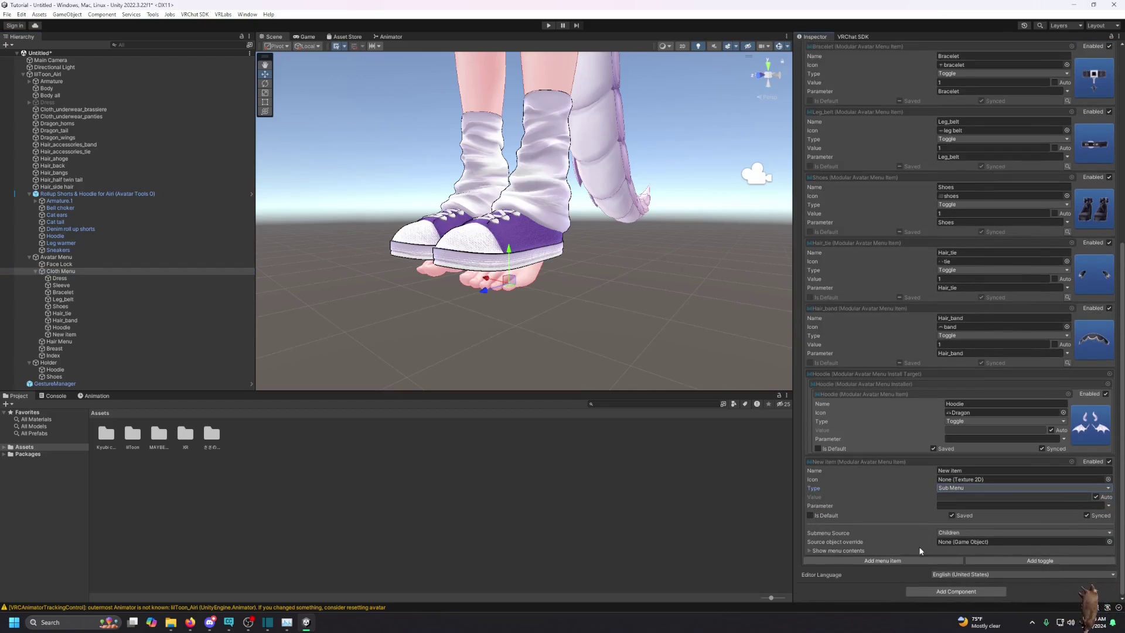
click(993, 472)
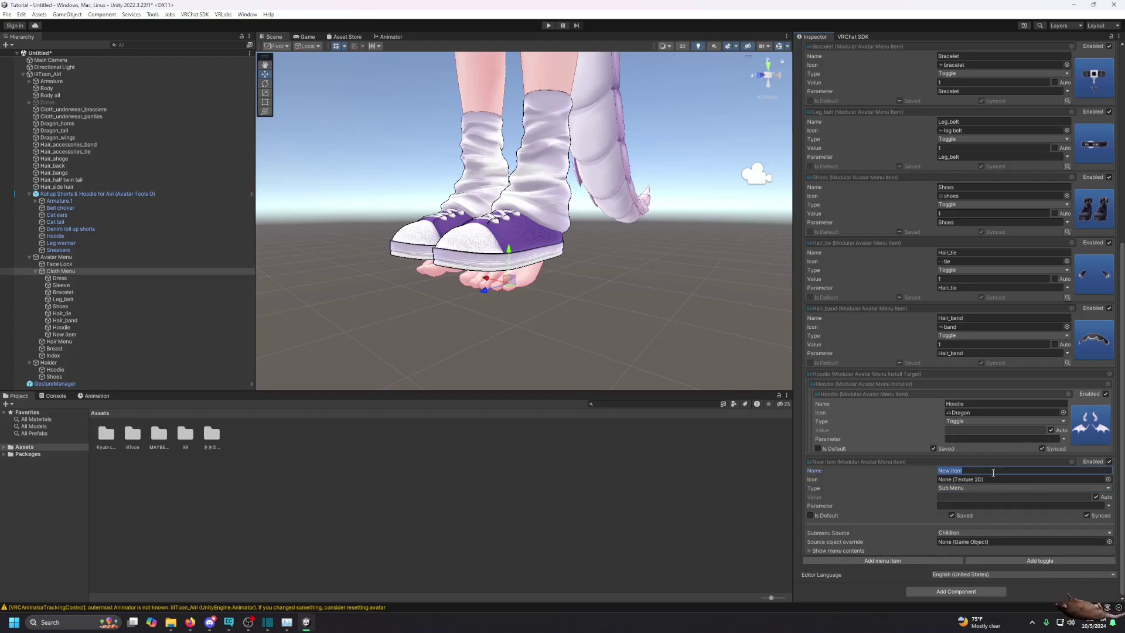
text(Hoodie)
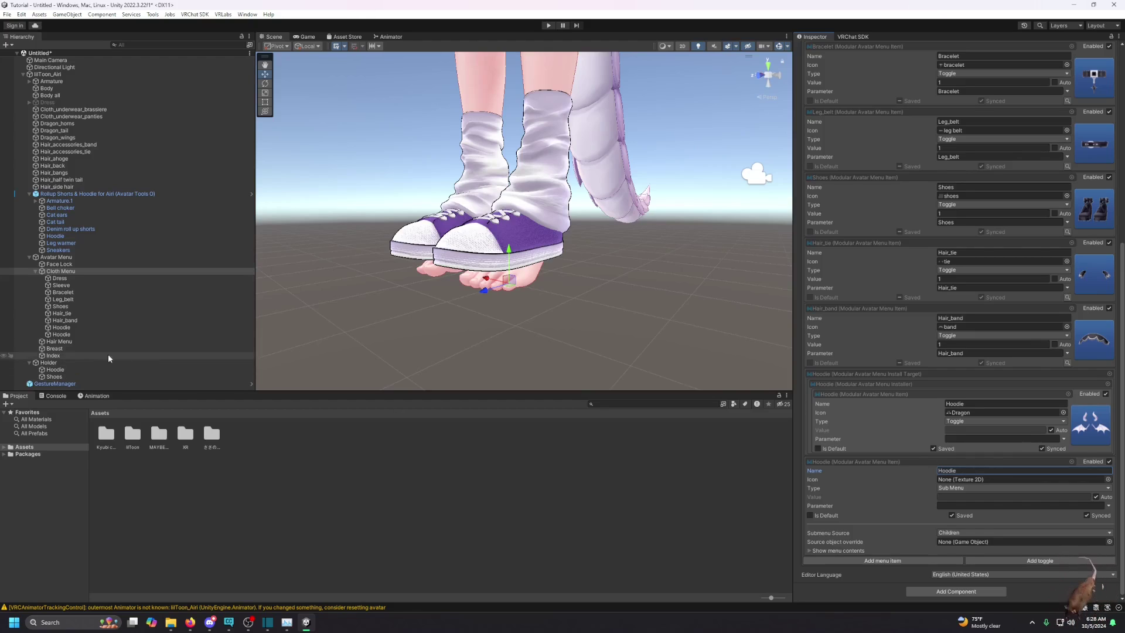
Step: Change the install target of Holder's Hoodie toggle to the Hoodie submenu inside Cloth Menu
click(53, 370)
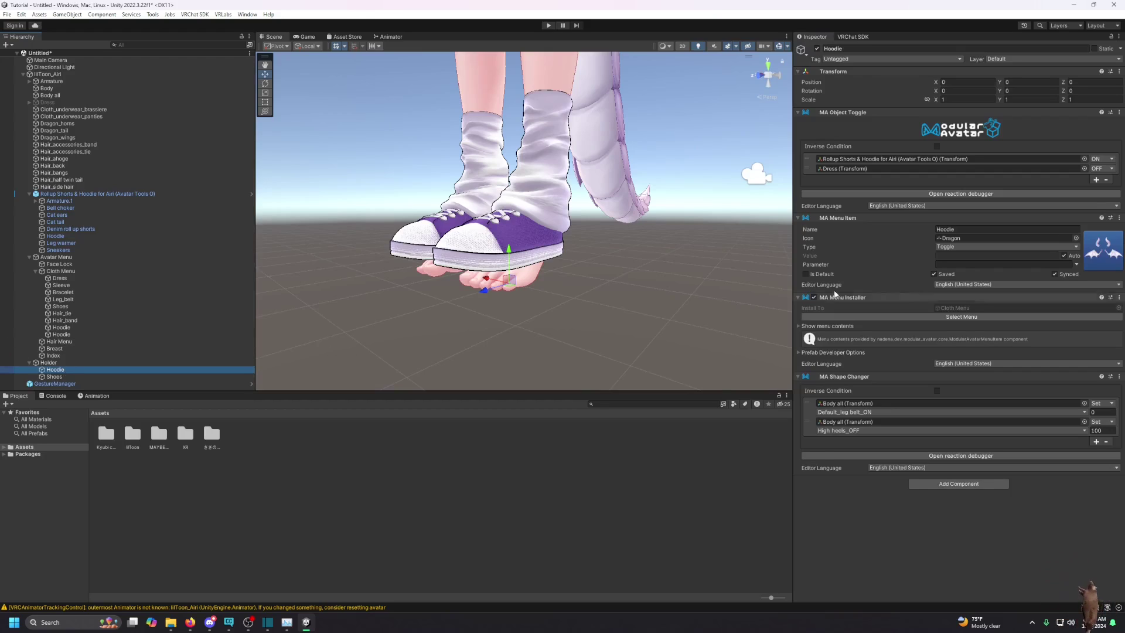
click(974, 317)
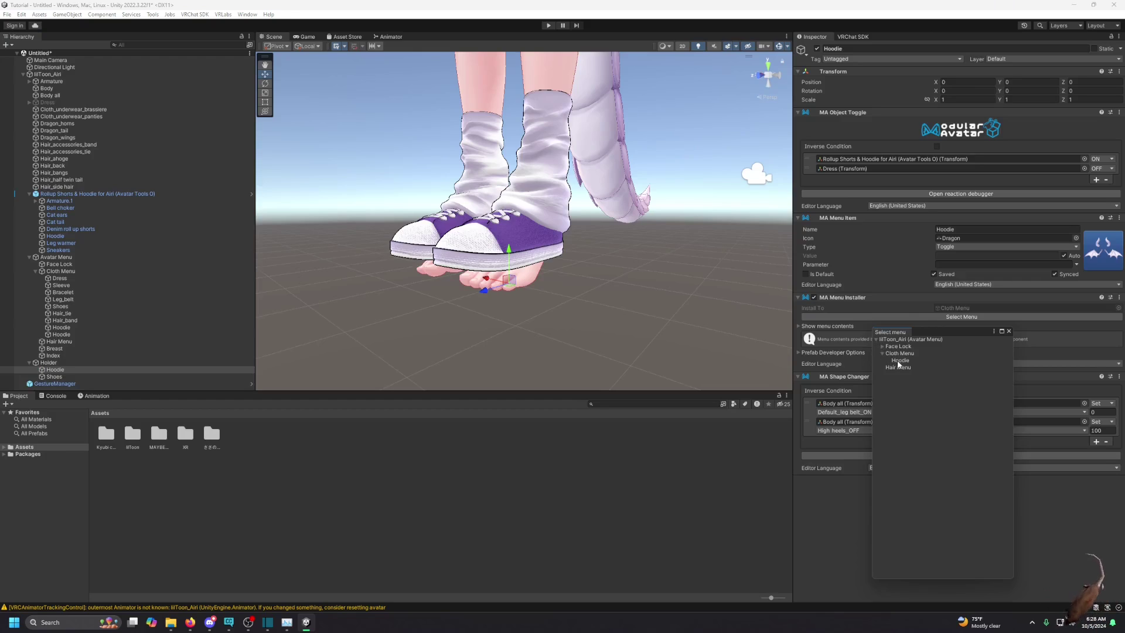
click(899, 362)
click(899, 361)
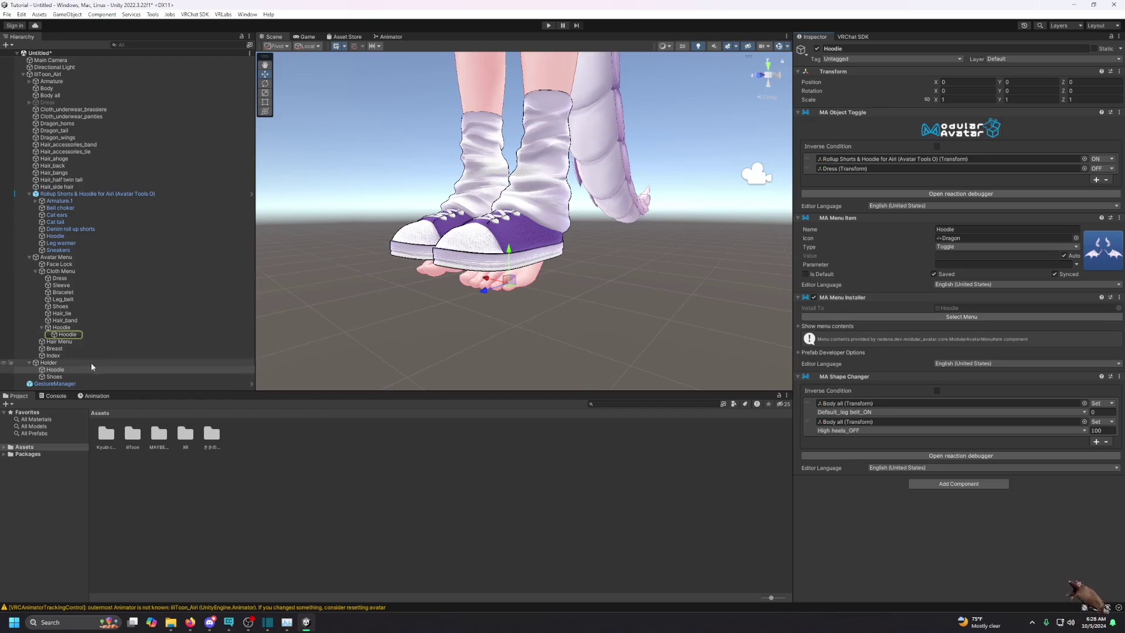
Step: Change the install target of Holder's Shoes toggle to the Hoodie submenu inside Cloth Menu
click(131, 376)
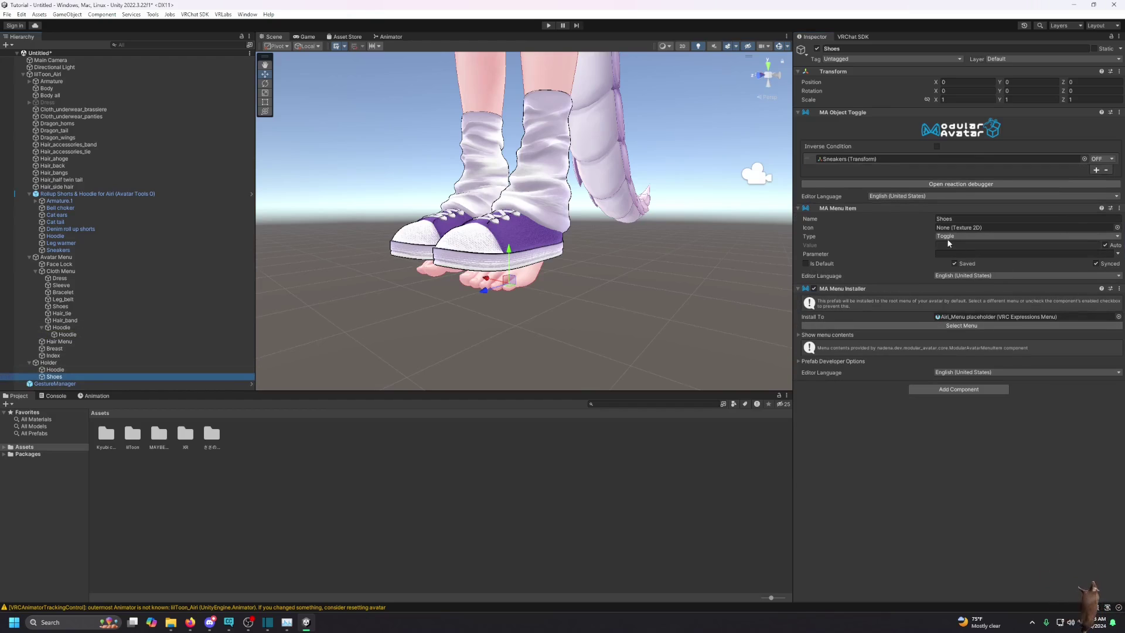
click(878, 326)
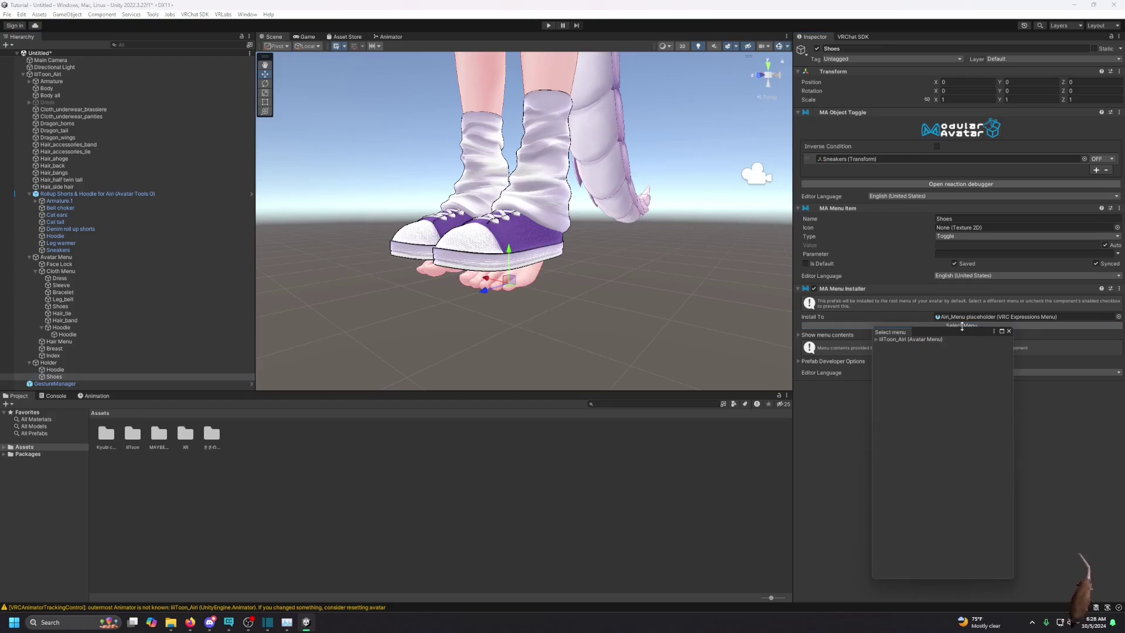
click(882, 353)
double_click(896, 360)
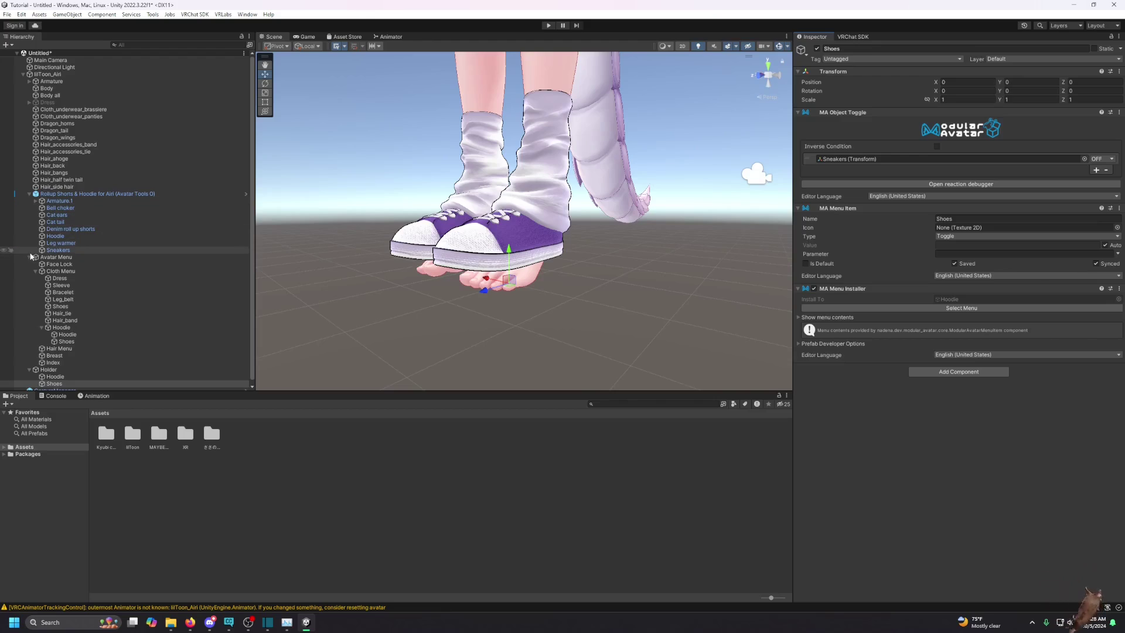
Step: Deactivate the Rollup Shorts & Hoodie outfit object and activate the avatar's Dress object
click(29, 257)
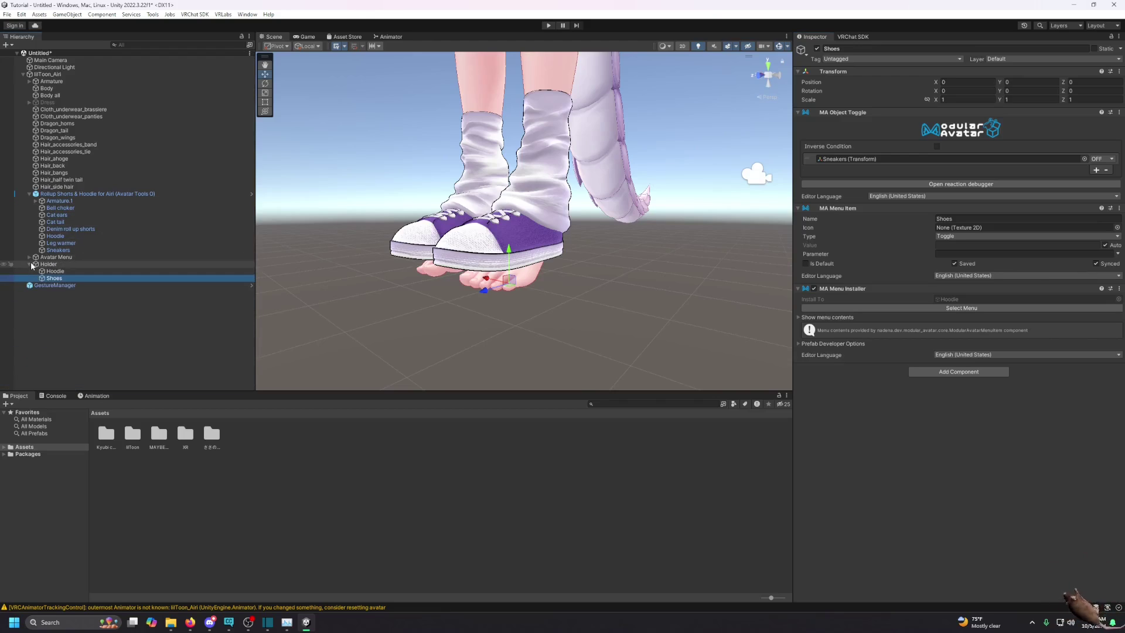
click(30, 264)
click(48, 272)
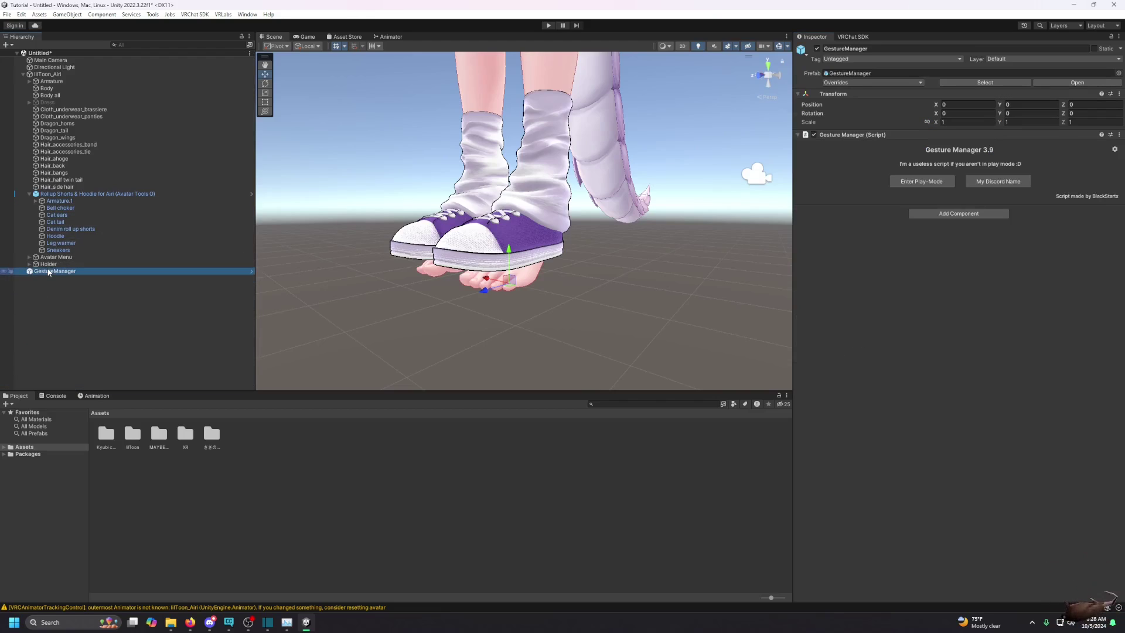
click(30, 194)
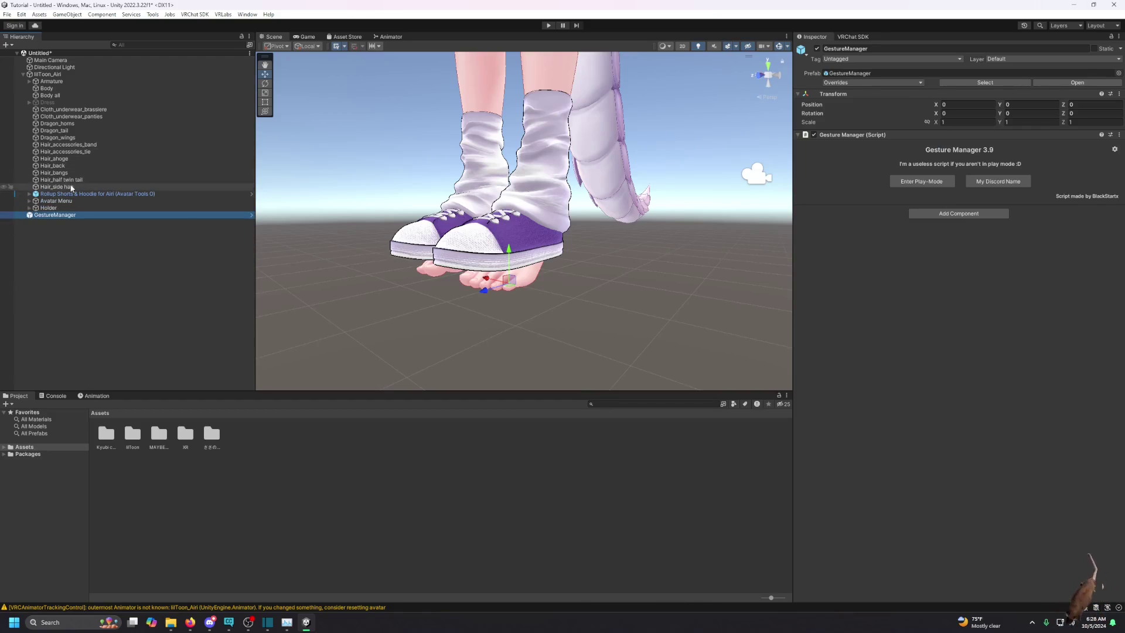
click(93, 194)
click(816, 49)
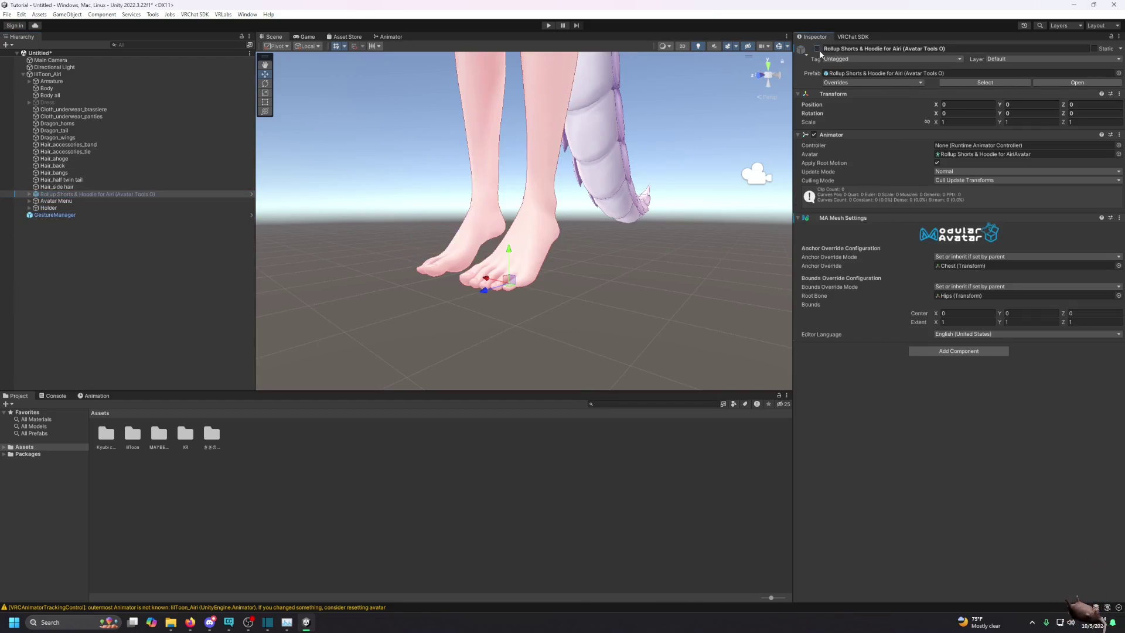
click(45, 103)
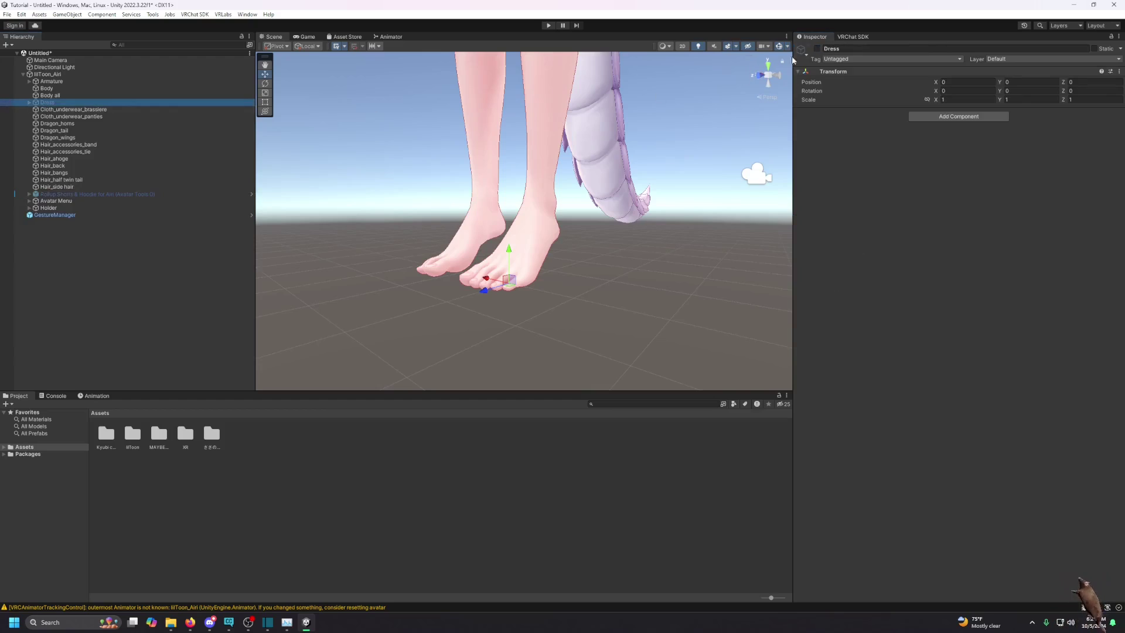
click(816, 48)
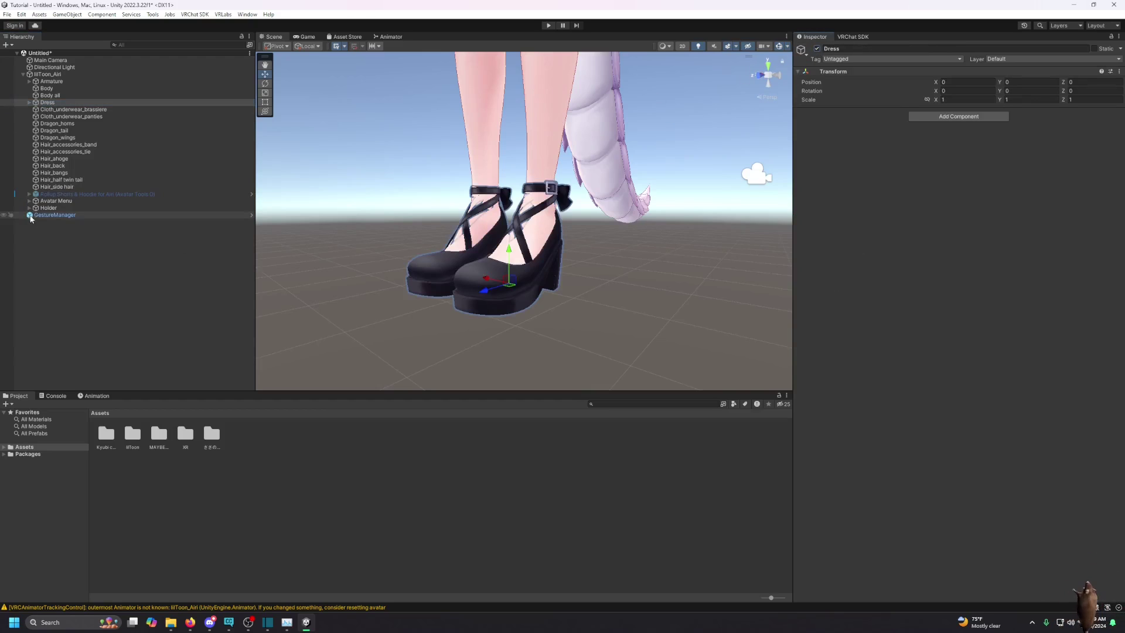
Step: Enter play mode through GestureManager and switch on the Hoodie toggle in the Cloth Menu's Hoodie submenu
click(48, 215)
click(918, 182)
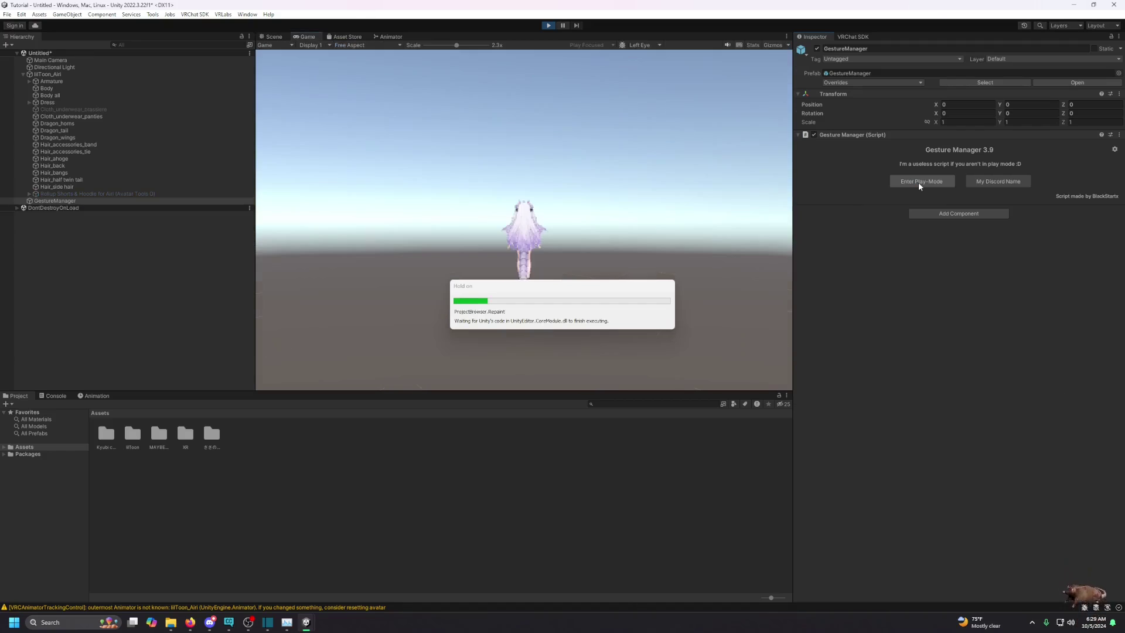
click(271, 36)
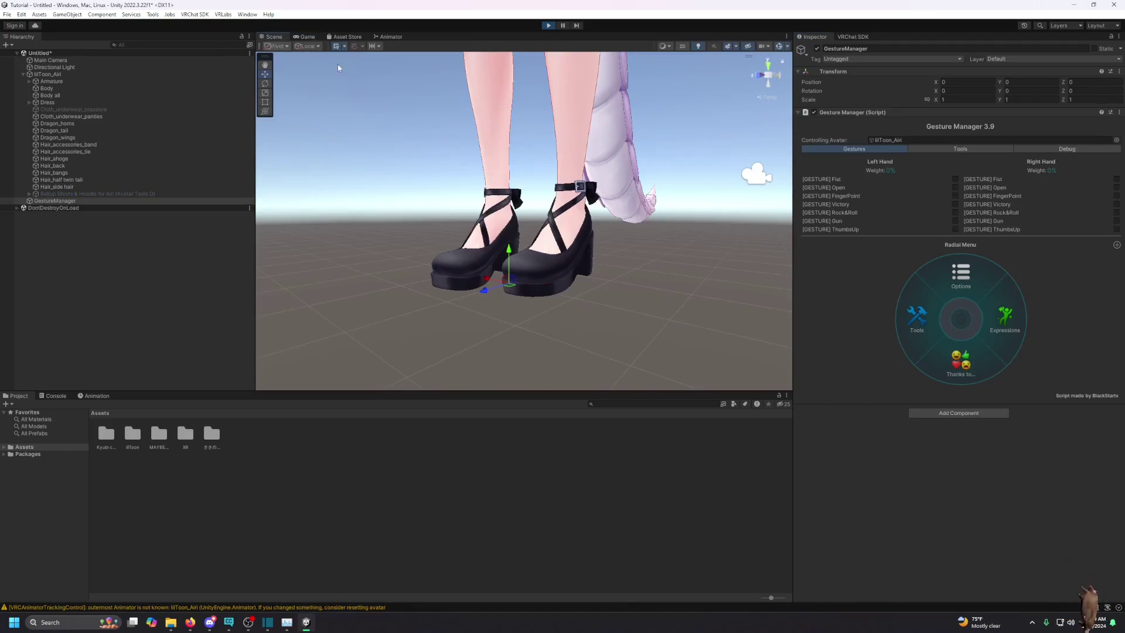
middle_drag(611, 135, 637, 236)
click(996, 317)
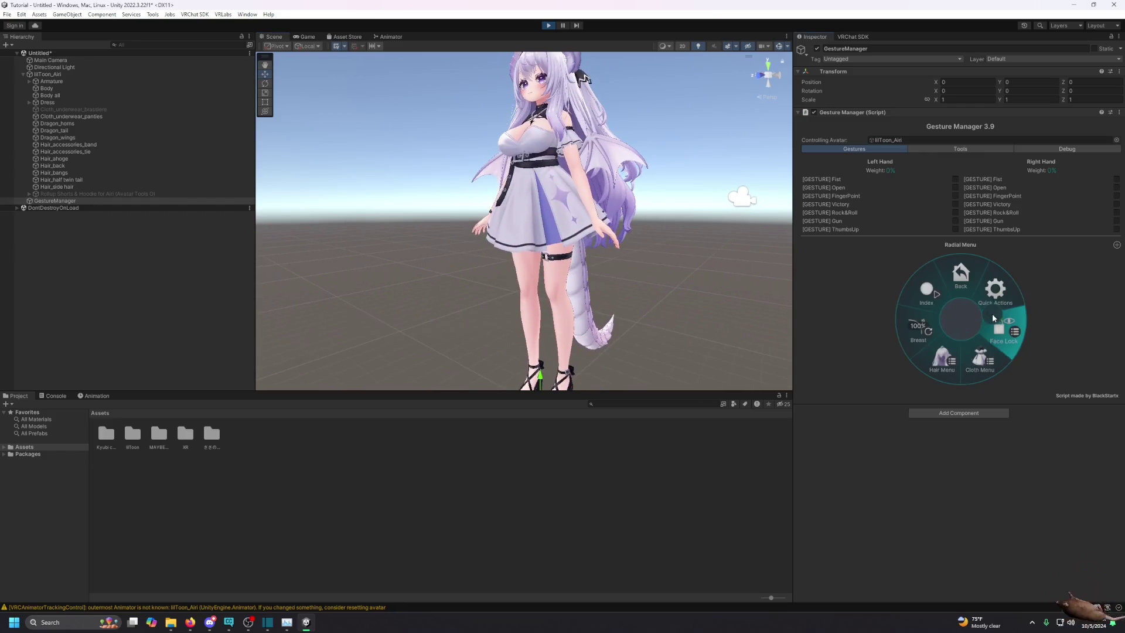
click(986, 363)
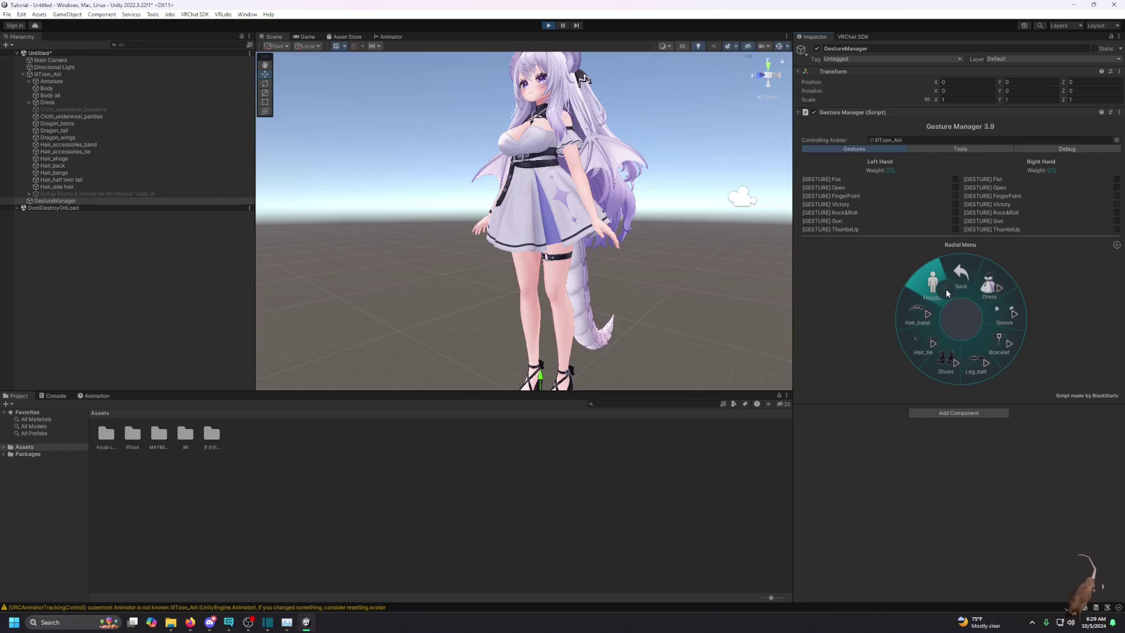
click(943, 288)
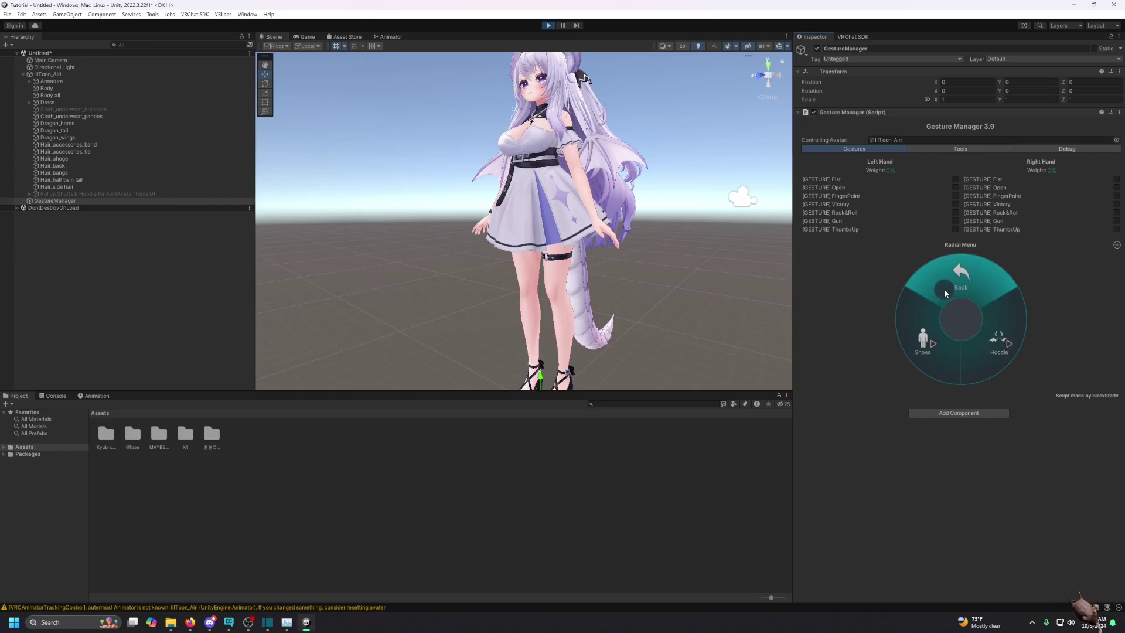
click(993, 351)
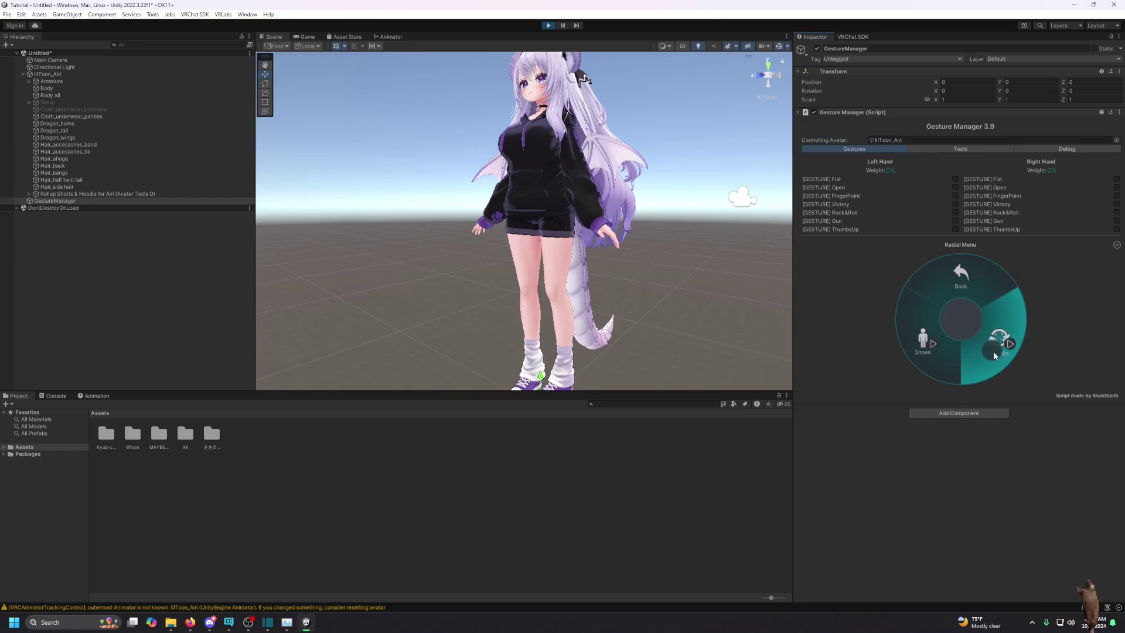
Step: Test the Shoes toggle by switching it on and off again while inspecting the avatar's feet
middle_drag(691, 318, 694, 249)
scroll(680, 291, up, 3)
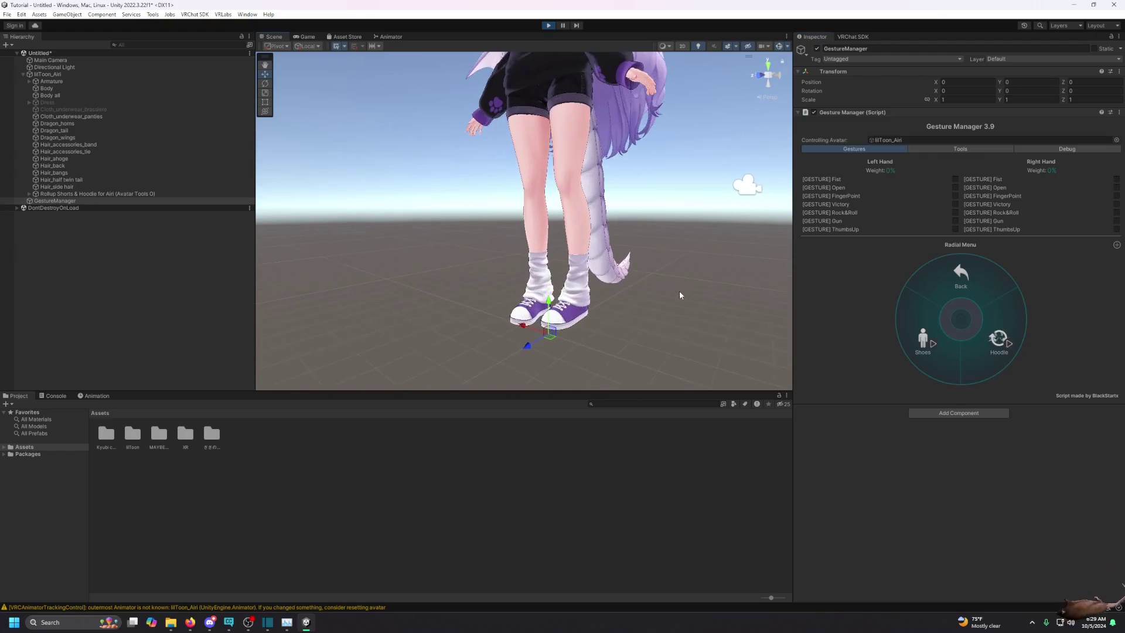
click(926, 337)
middle_drag(645, 319, 644, 259)
scroll(667, 278, up, 2)
scroll(667, 277, up, 3)
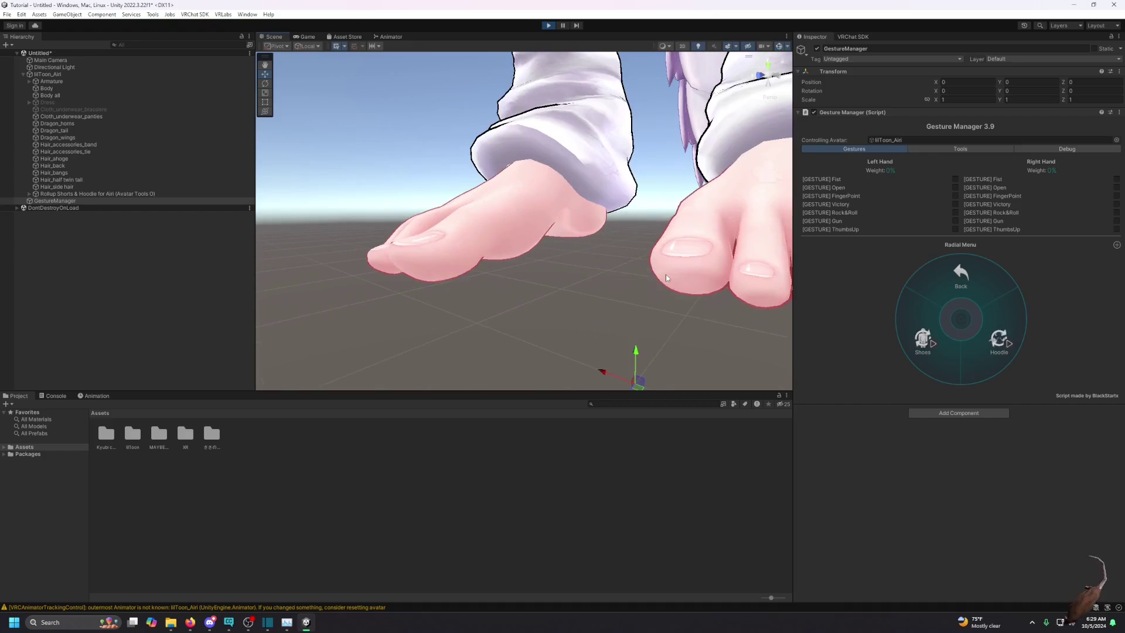
scroll(667, 277, down, 2)
middle_drag(686, 130, 680, 235)
click(924, 356)
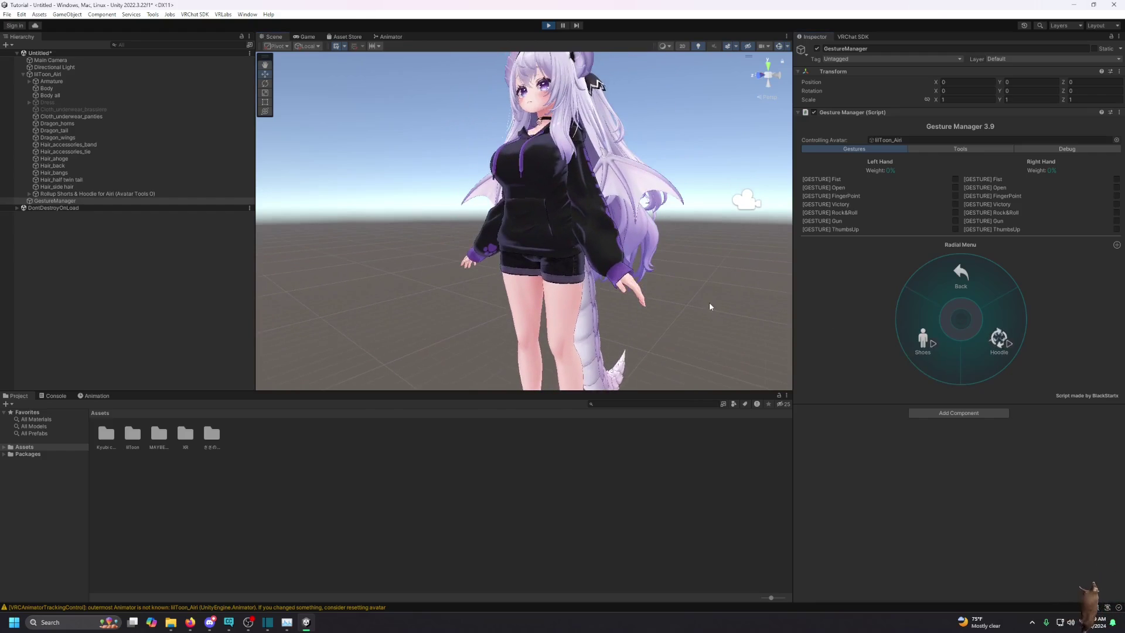
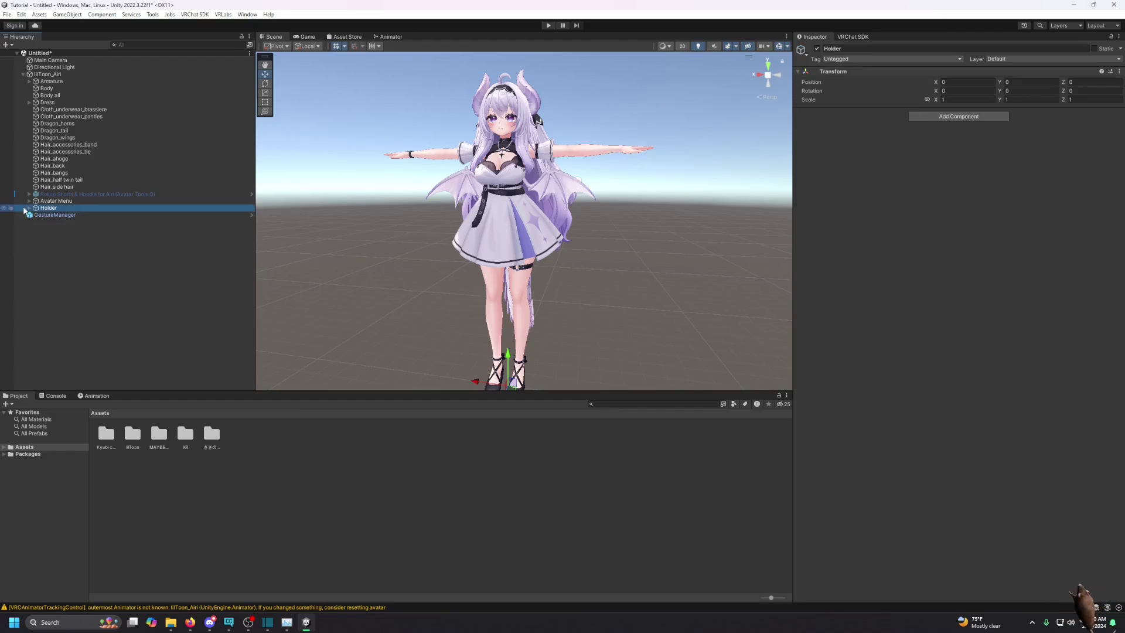
Step: Add an MA Parameters component to Holder with a parameter entry named Toggles
click(30, 208)
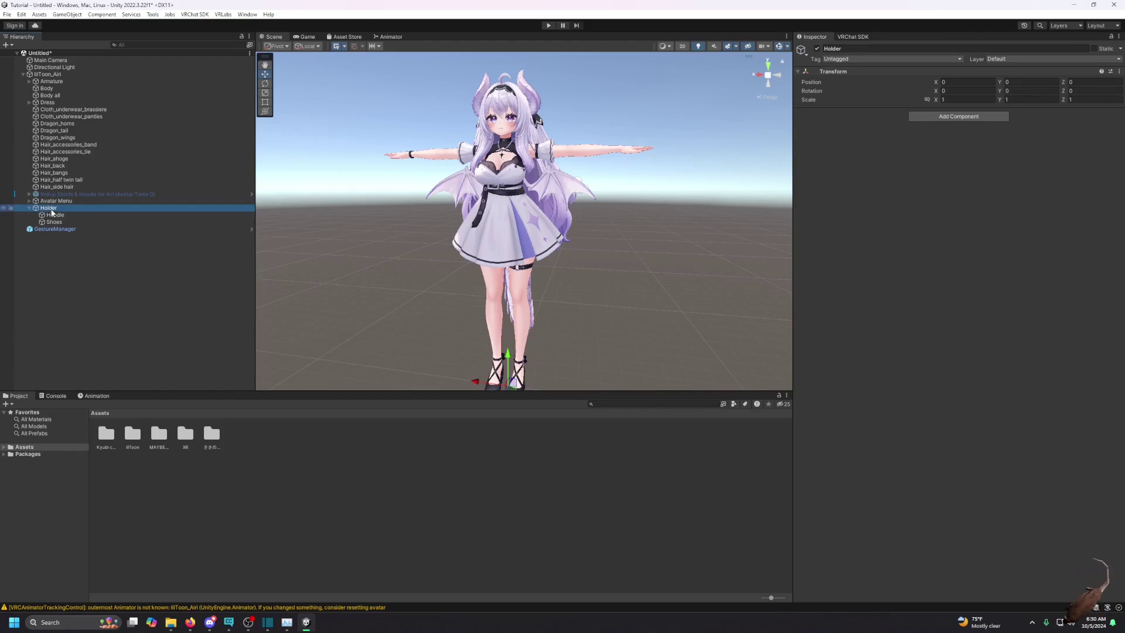
click(934, 118)
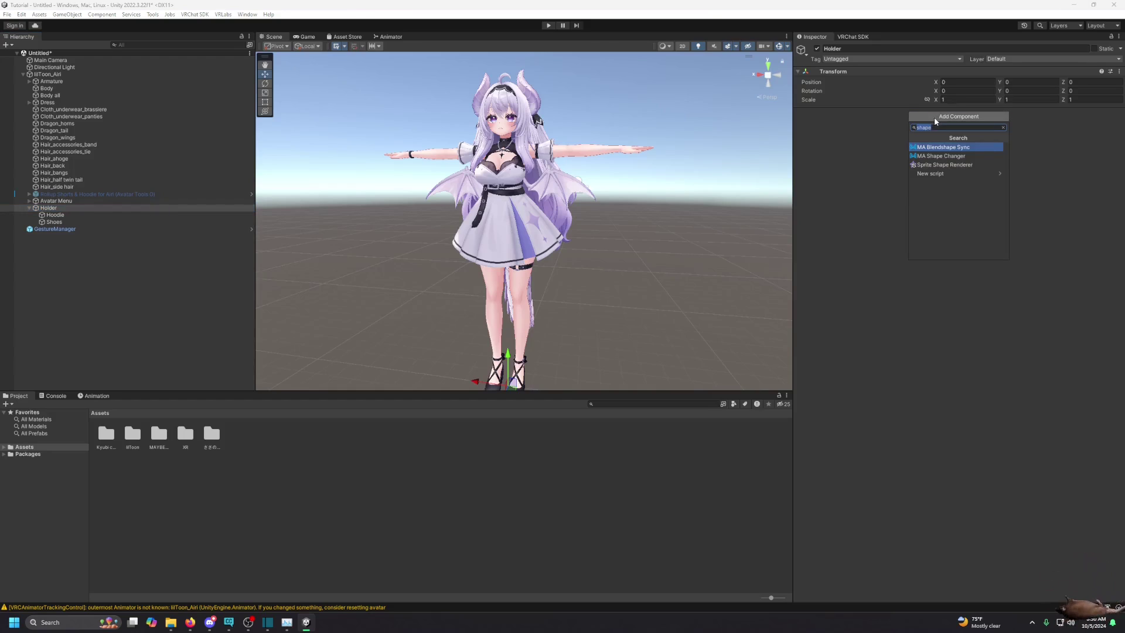
text(para)
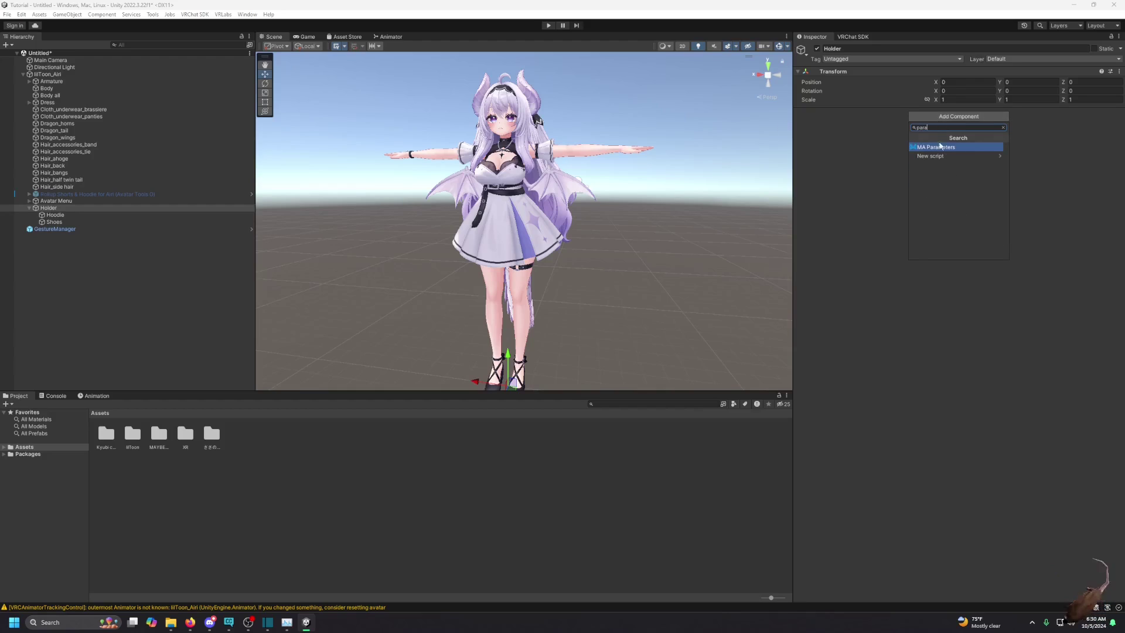
click(931, 148)
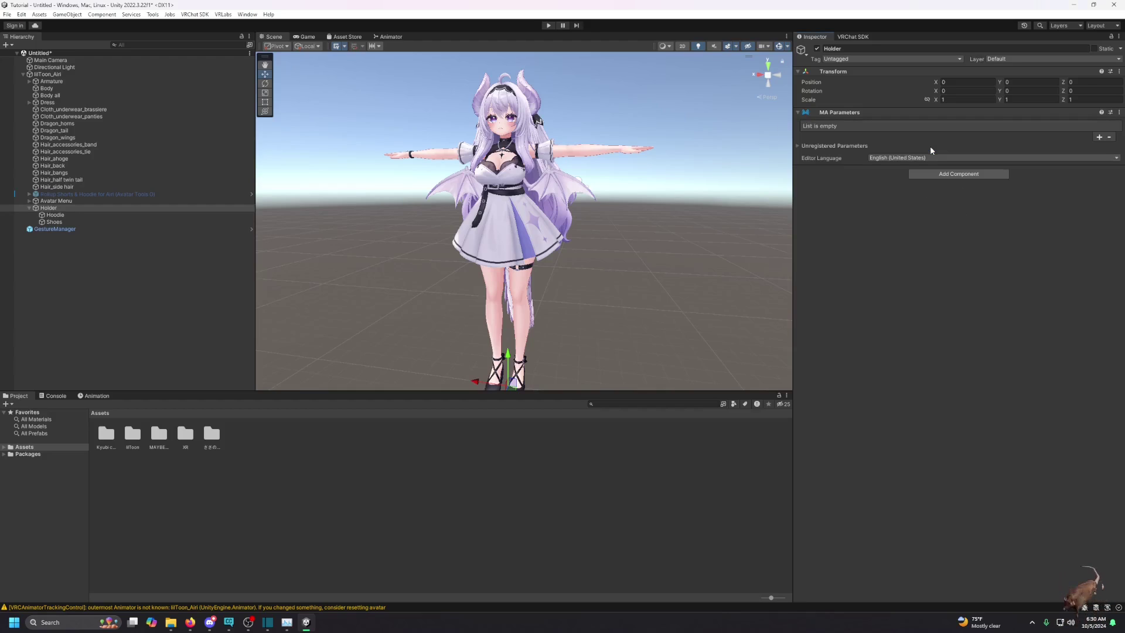
click(1099, 137)
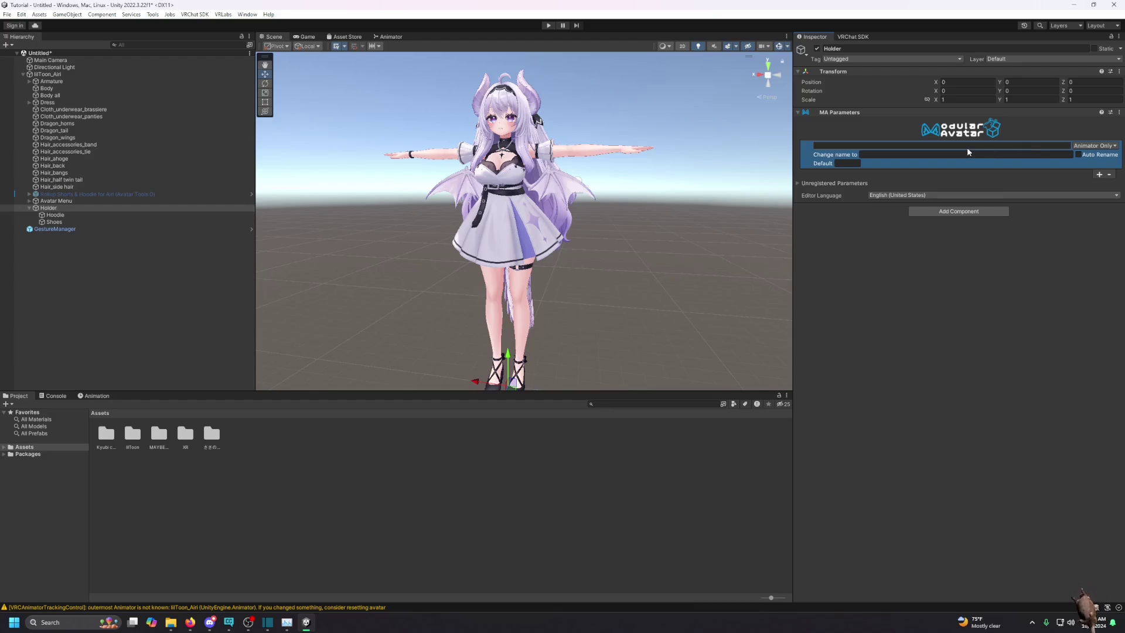
text(Toggles)
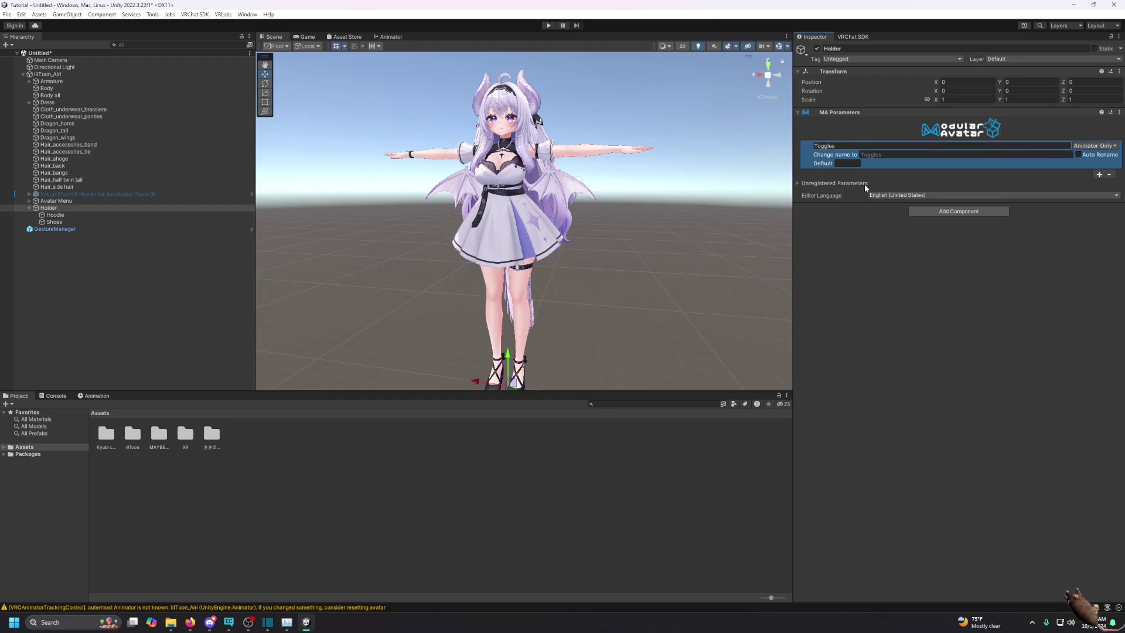
Step: Set the Toggles parameter's type to Bool and its default value to OFF
click(1094, 145)
click(1080, 191)
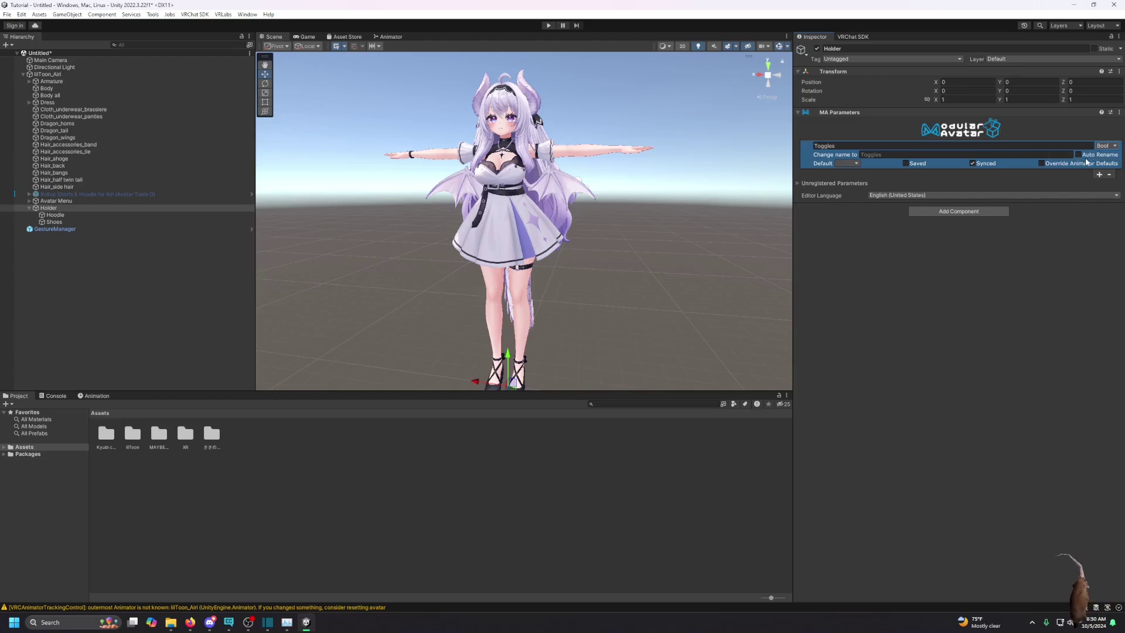
click(846, 163)
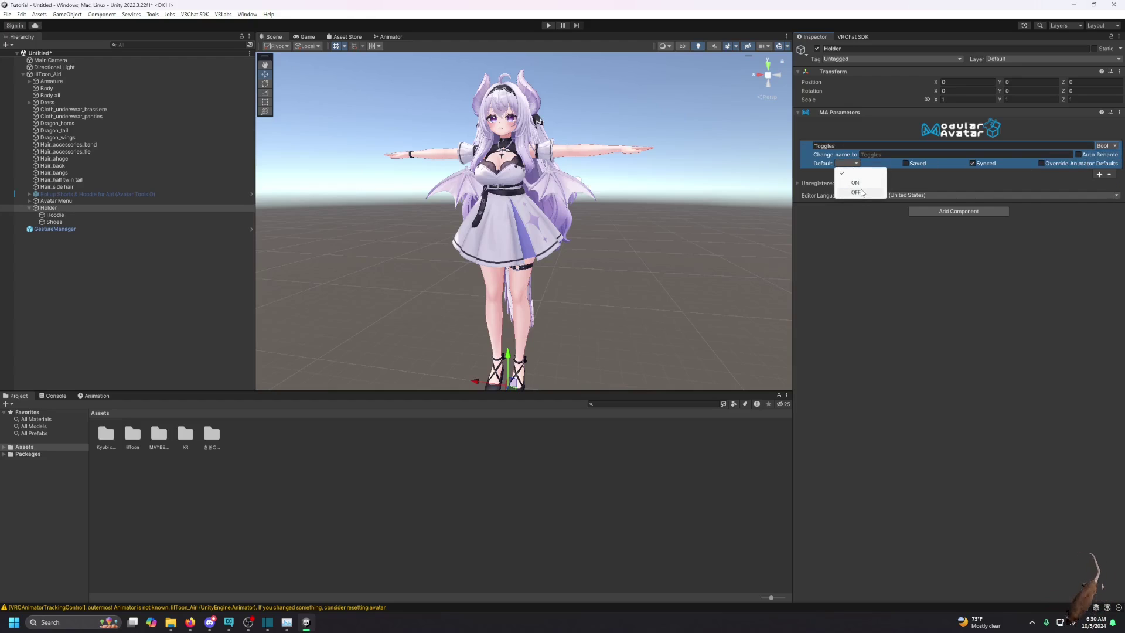
click(861, 191)
click(884, 303)
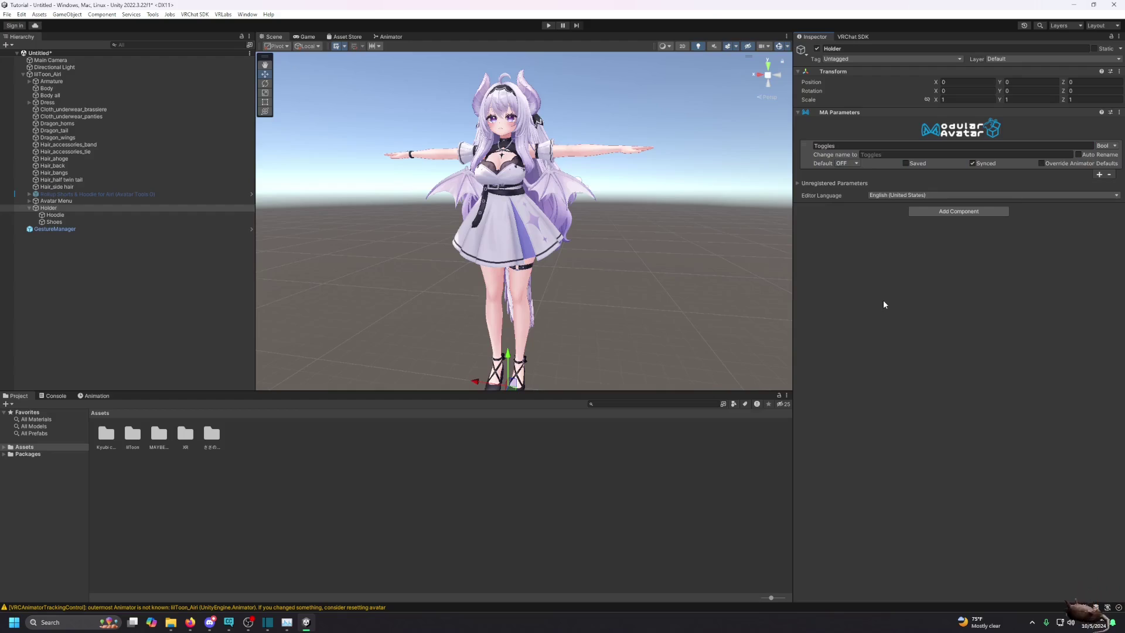
Step: Assign Holder's Toggles parameter to the Hoodie toggle's menu item
click(52, 215)
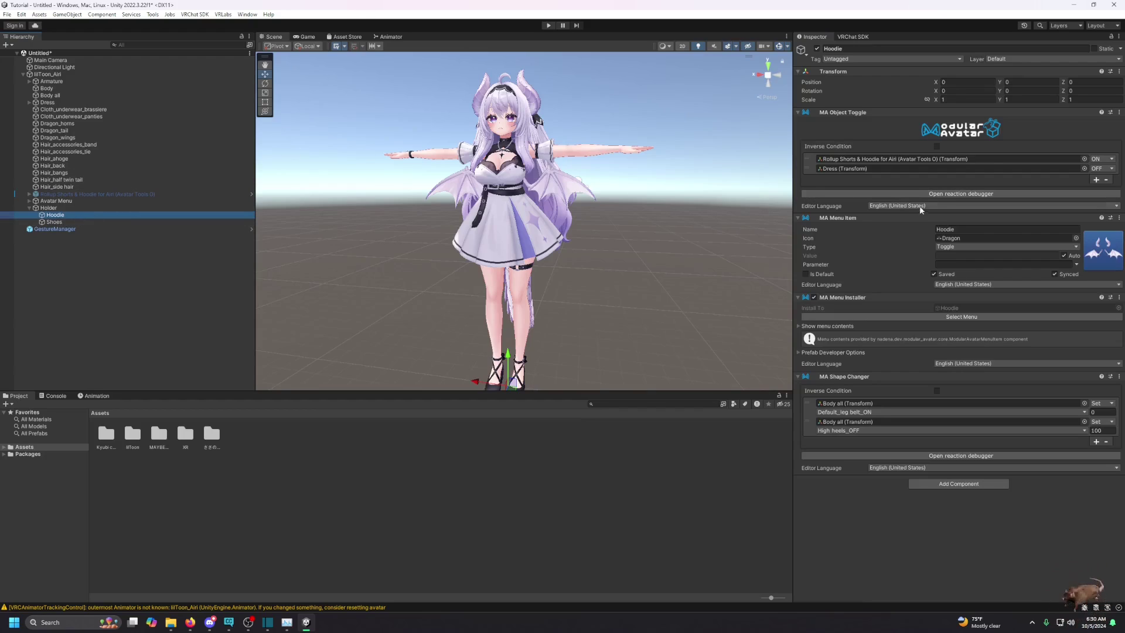
click(1008, 264)
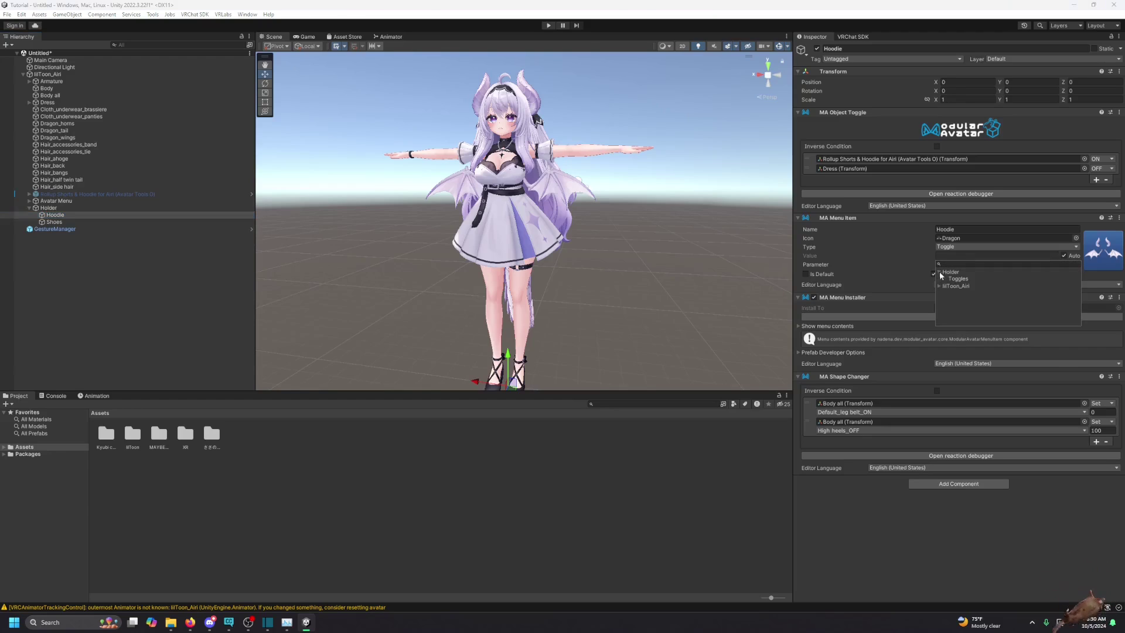
click(952, 279)
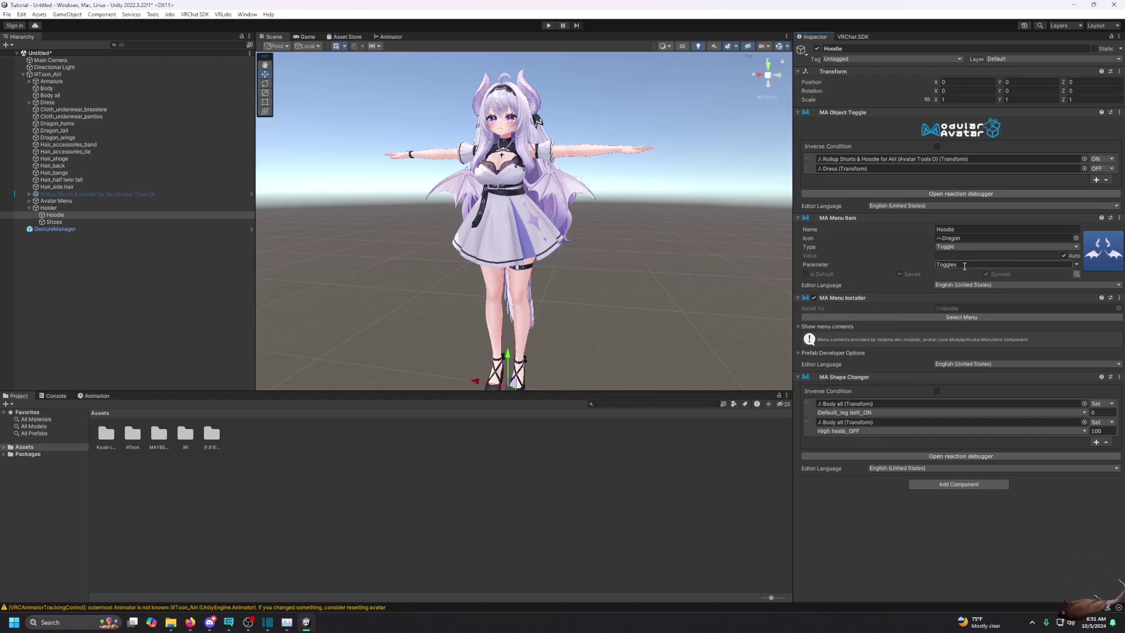
click(58, 222)
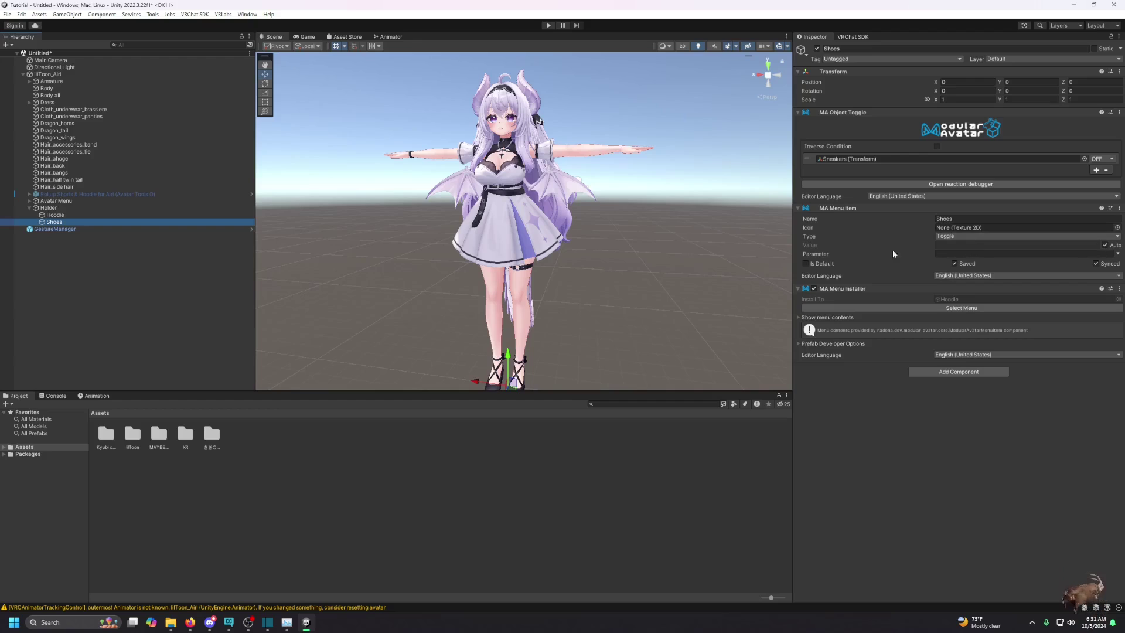
click(53, 216)
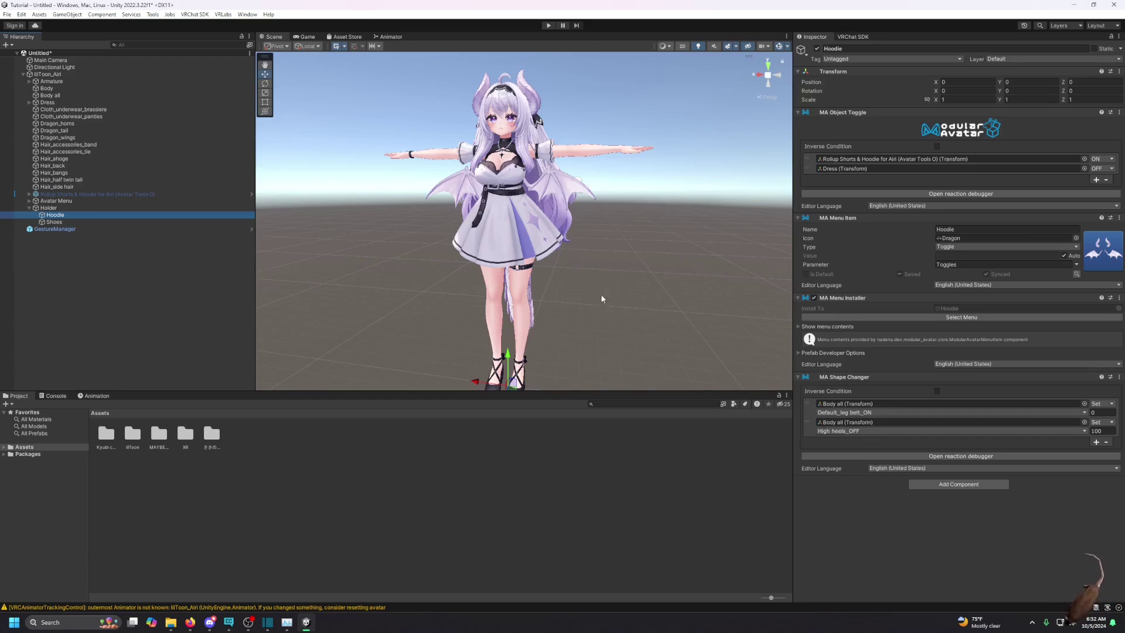
scroll(620, 326, down, 1)
middle_drag(620, 325, 628, 307)
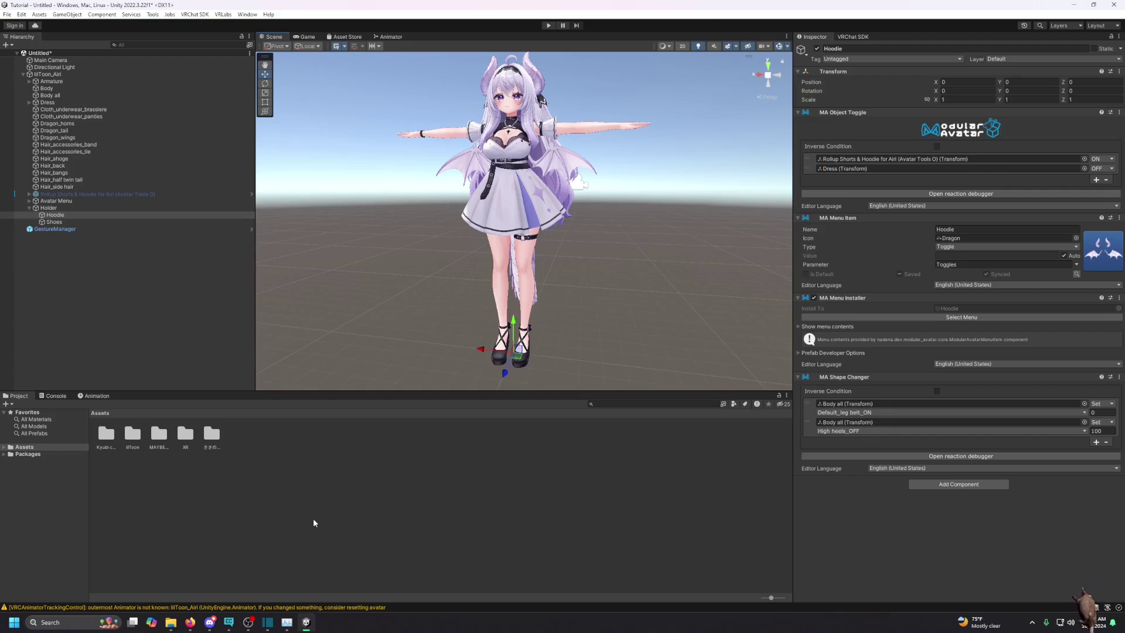
scroll(466, 366, down, 2)
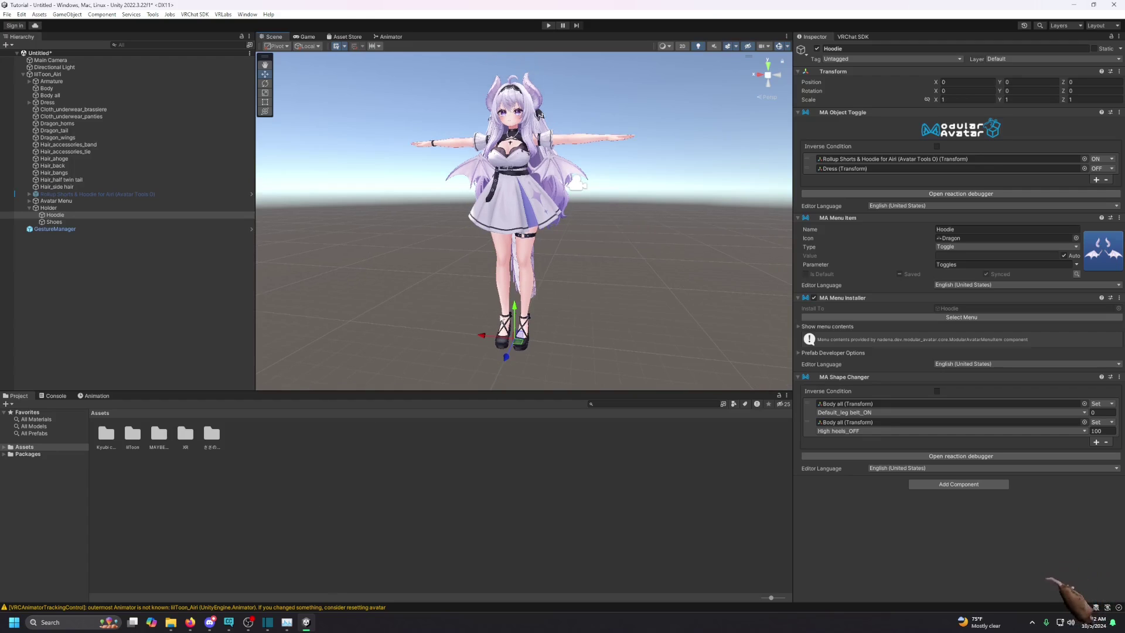
click(591, 289)
scroll(581, 295, up, 2)
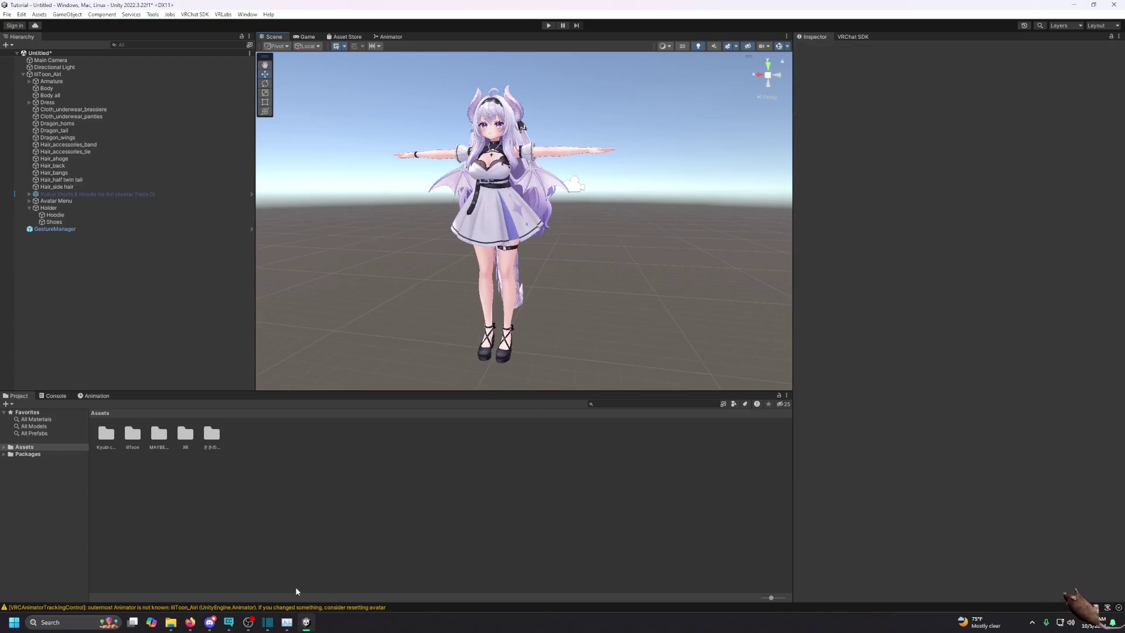
click(250, 622)
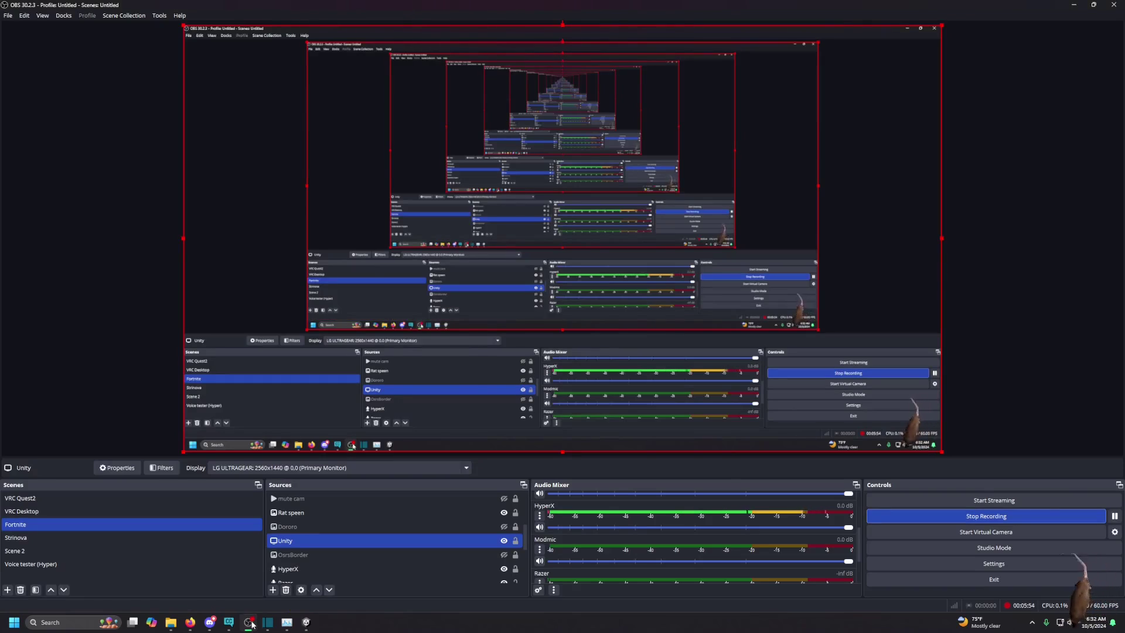
click(251, 623)
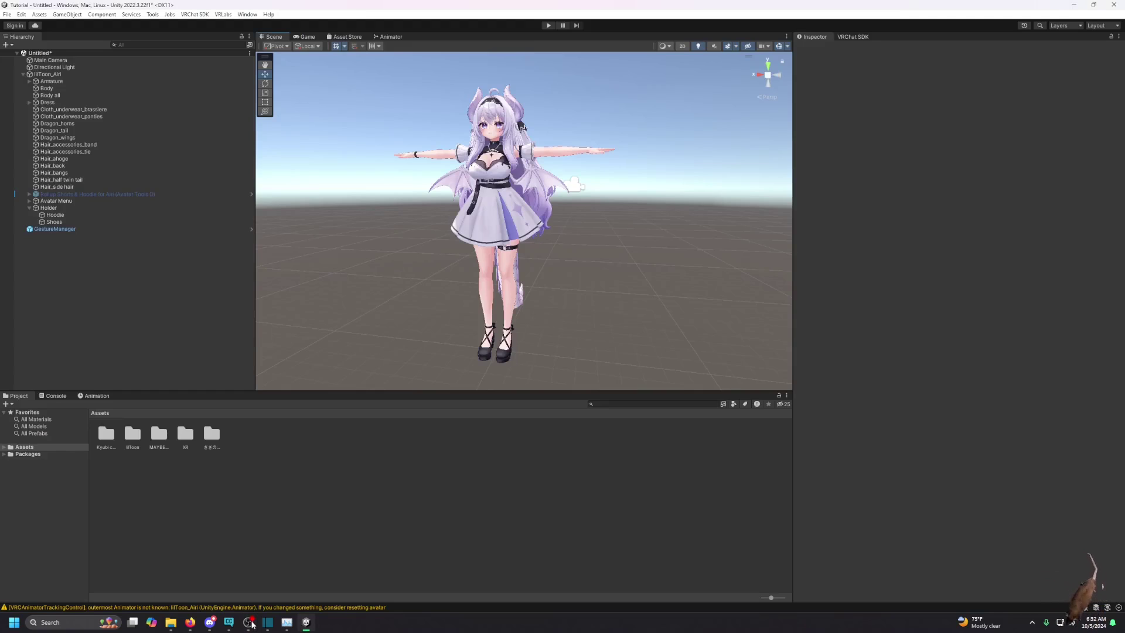